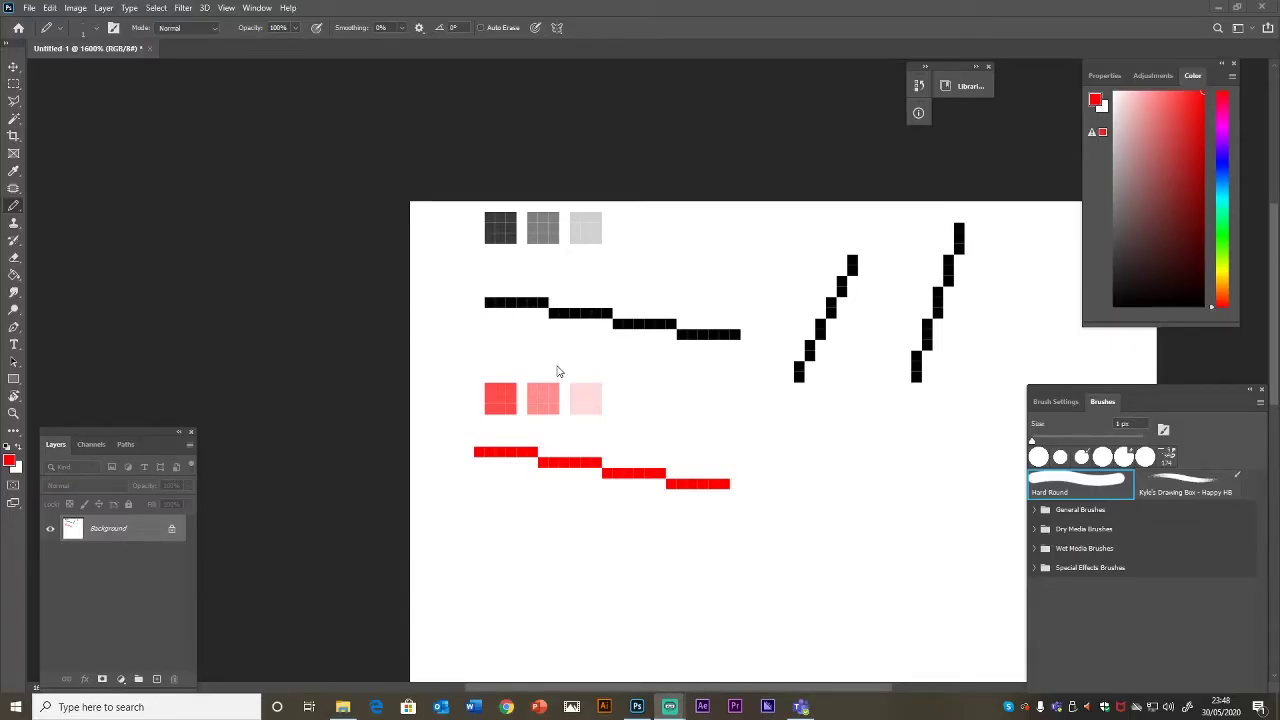
Undo a red test pixel, sample dark grey from the first swatch square, and return to the 1 px Pencil.
left_click(553, 357)
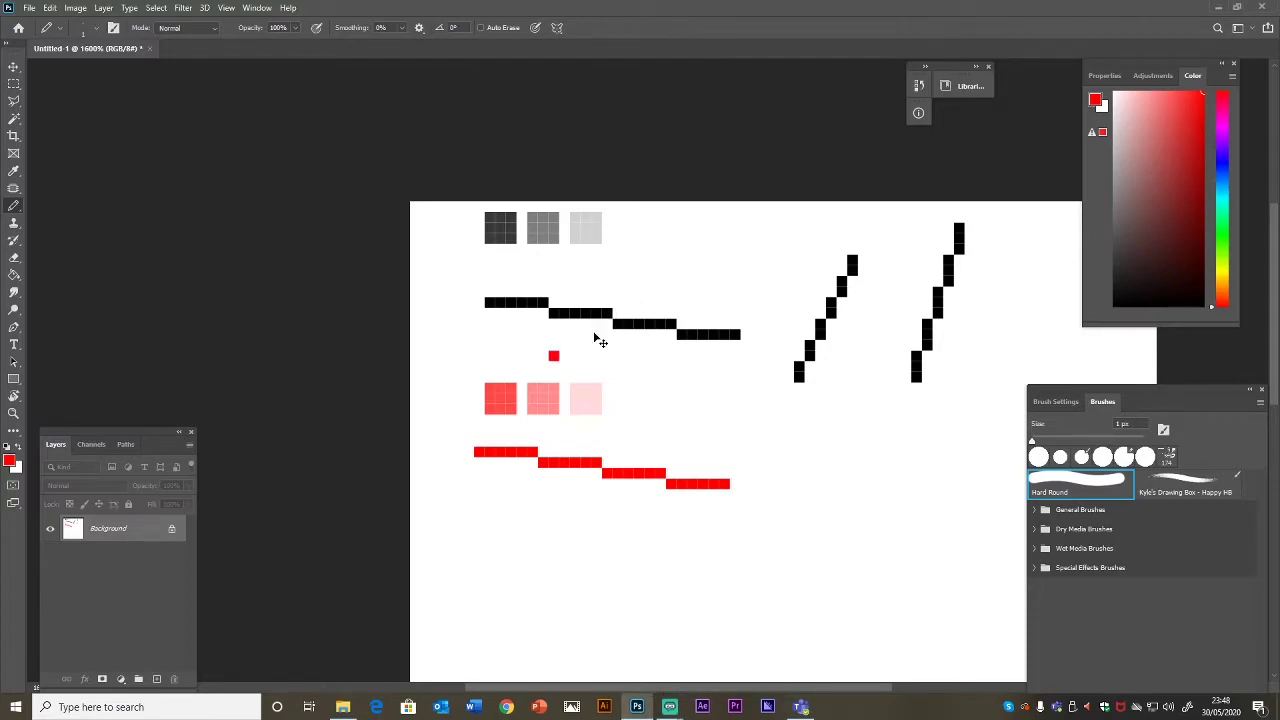
key("ctrl+z")
key("ctrl+plus")
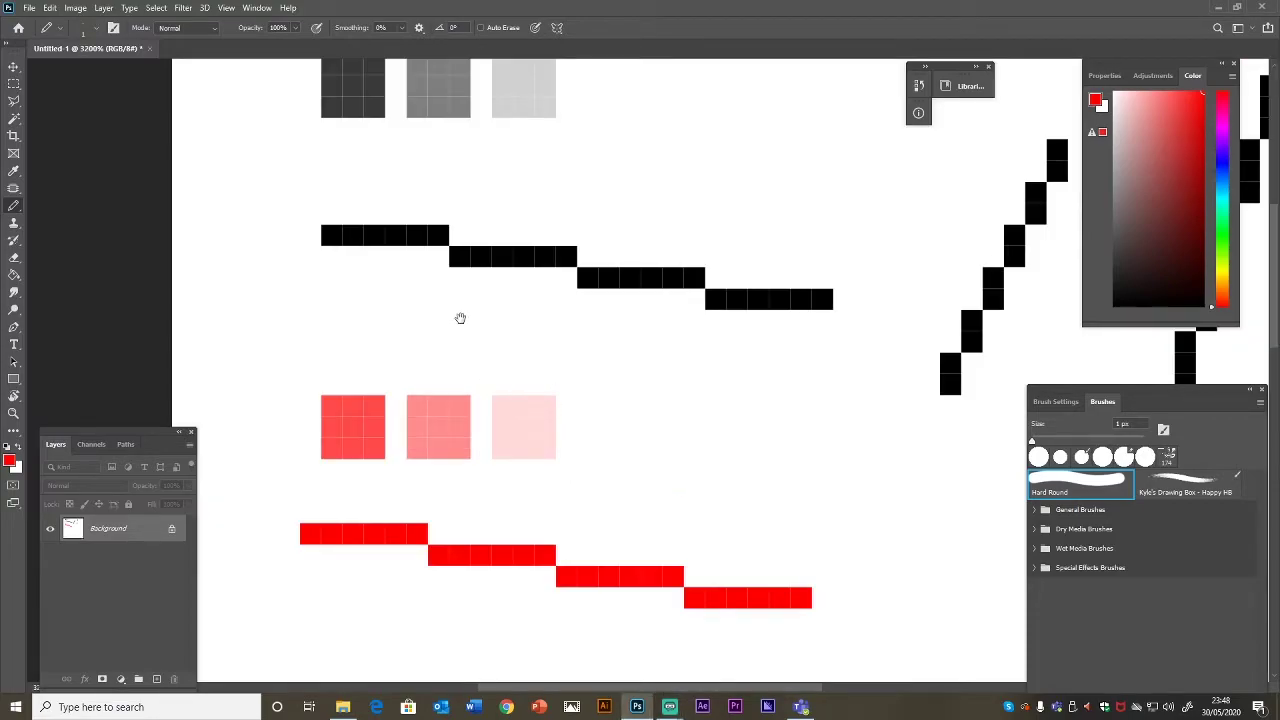
left_click_drag(463, 347, 451, 512)
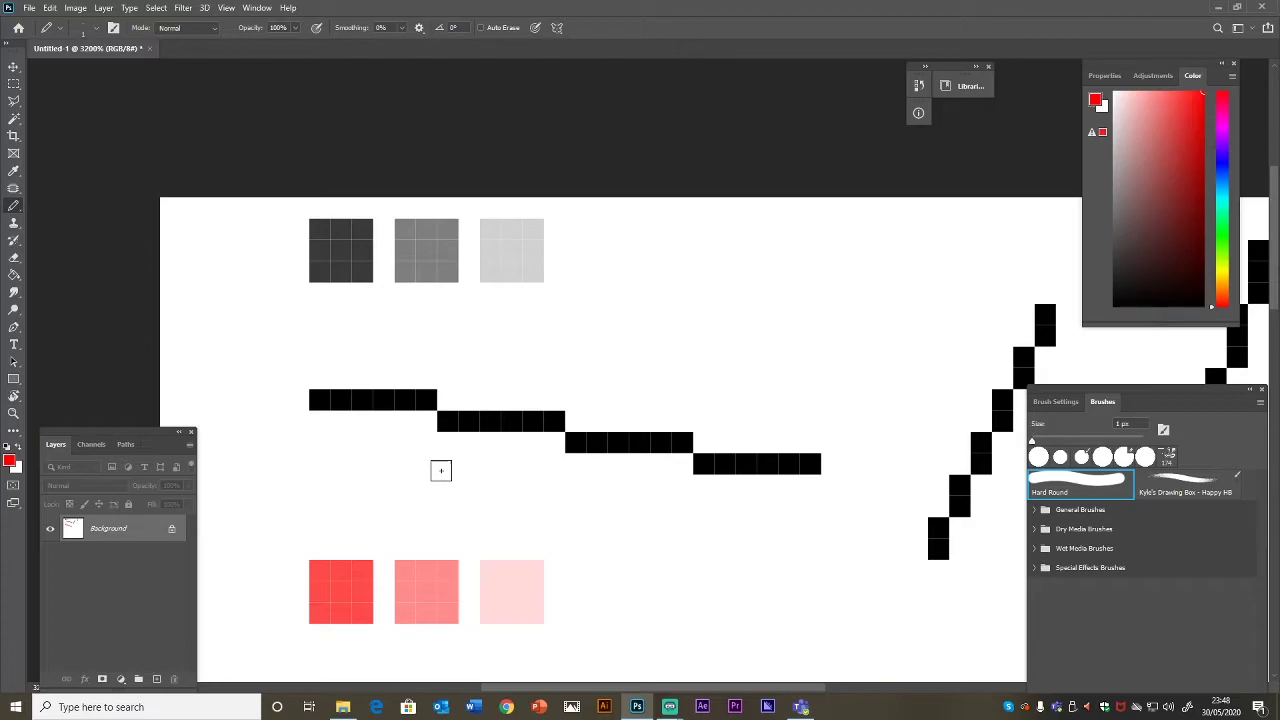
key("i")
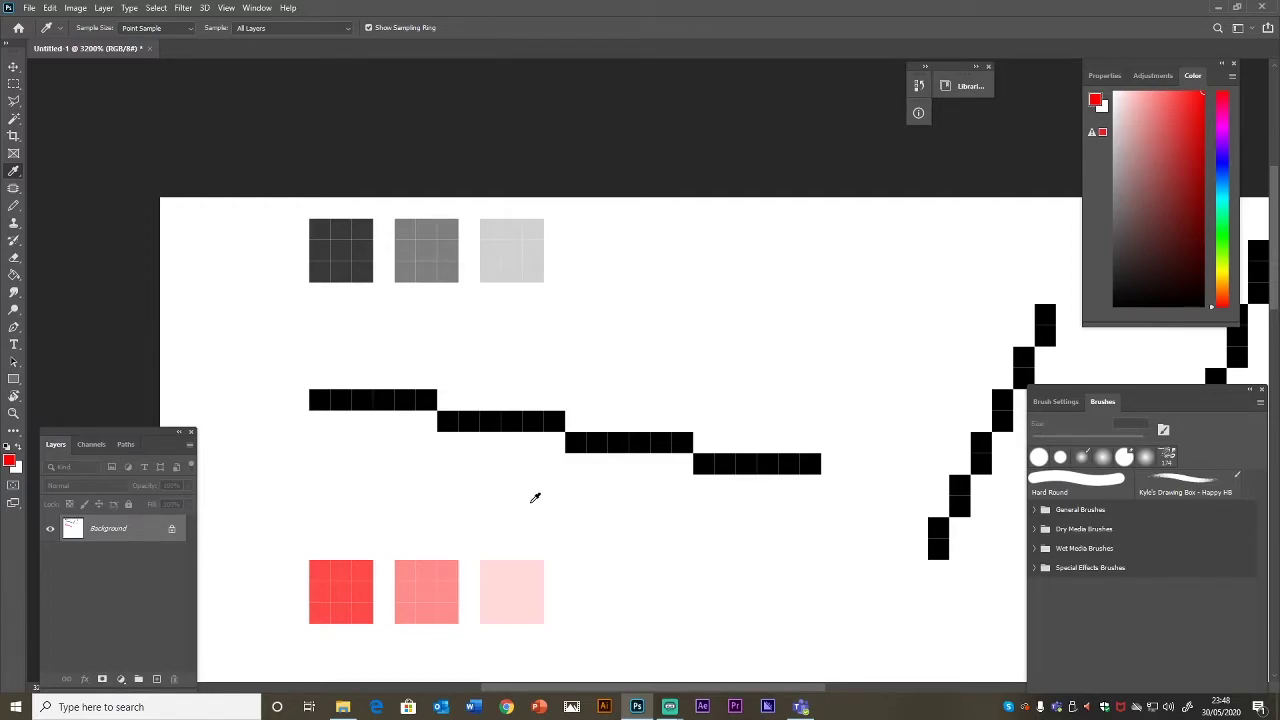
key("ctrl+minus")
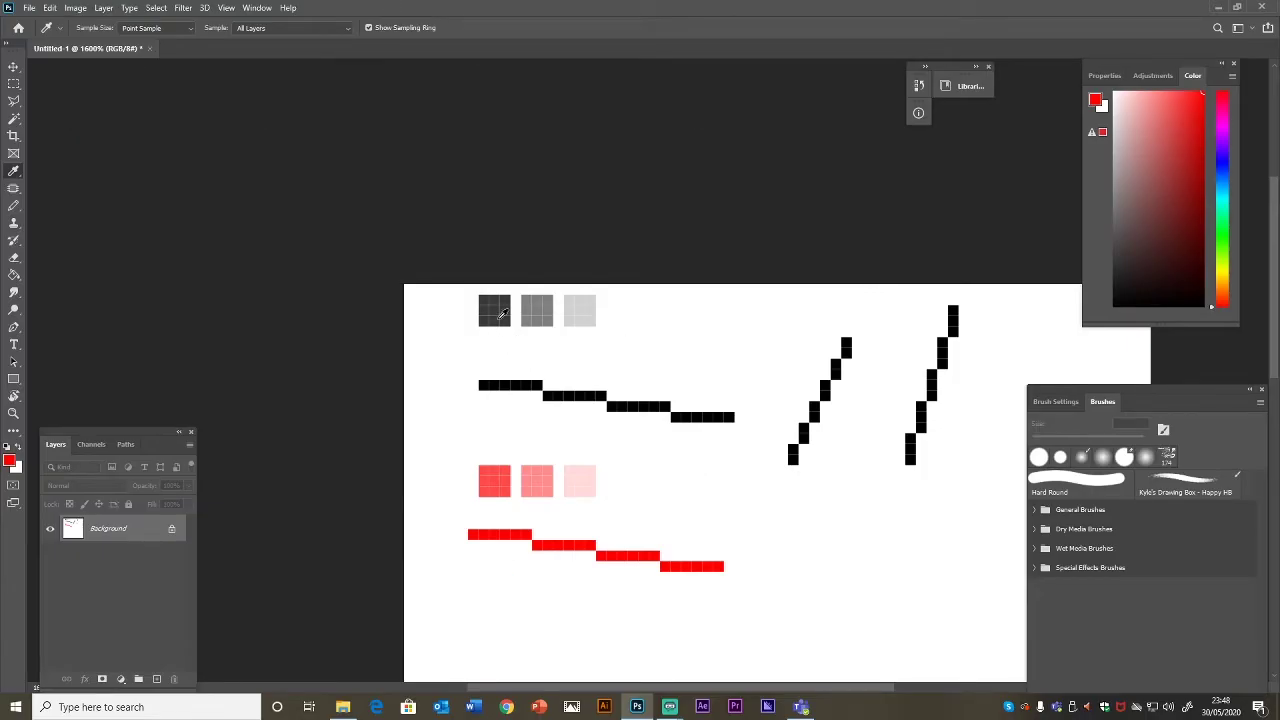
key("ctrl+plus")
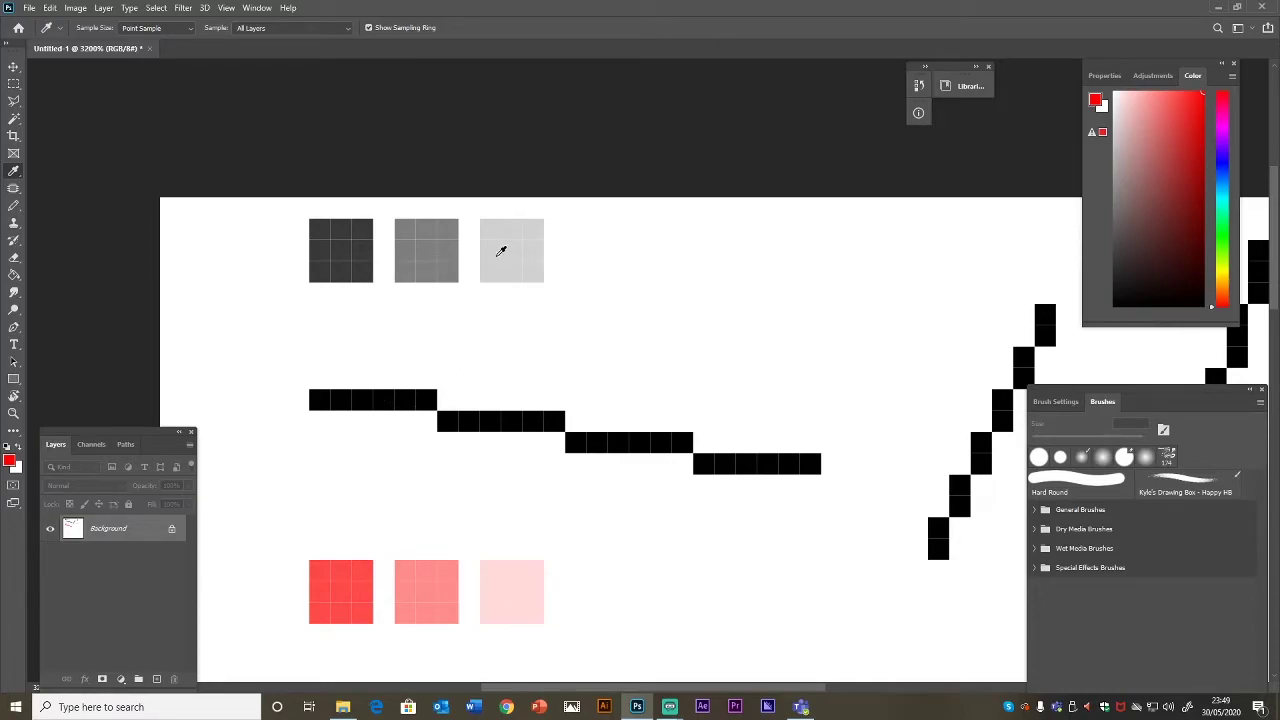
left_click(352, 258)
key("b")
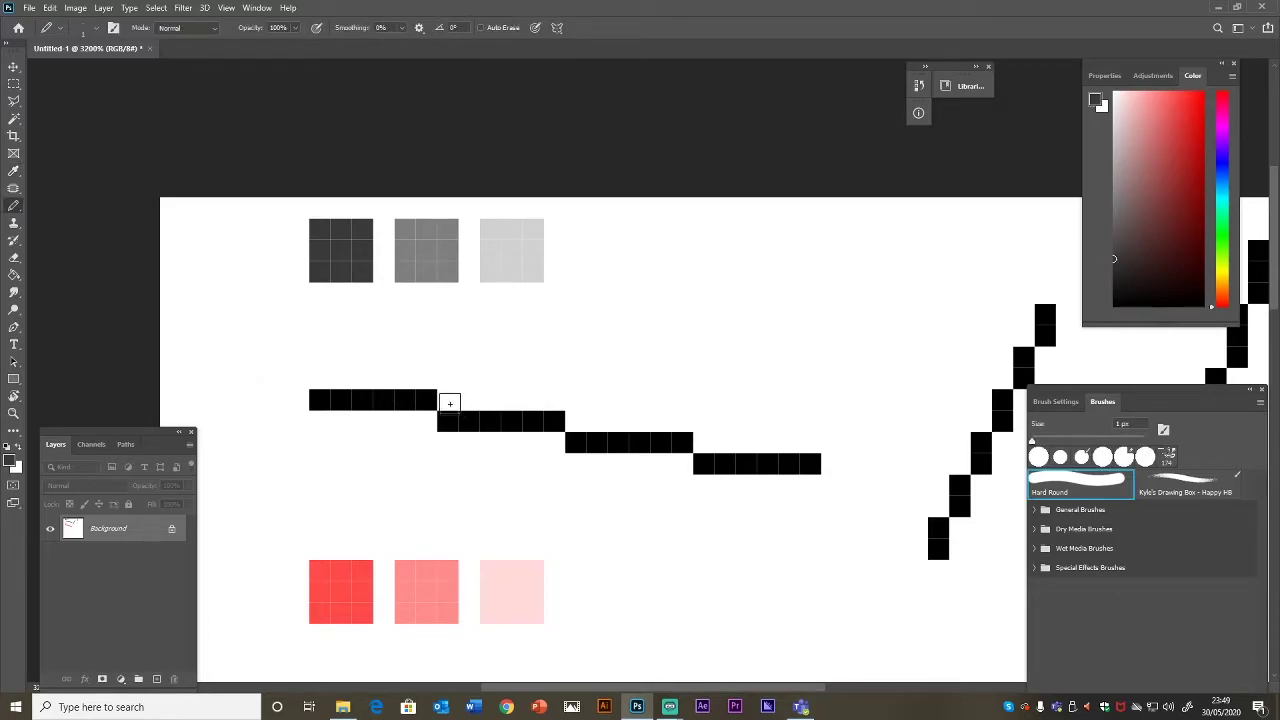
Paint dark grey pixels at the first, middle and third steps of the black line.
mouse_move(447, 401)
left_mouse_down()
mouse_move(470, 422)
mouse_move(405, 421)
left_mouse_up()
mouse_move(576, 421)
left_mouse_down()
mouse_move(597, 421)
mouse_move(554, 443)
left_mouse_up()
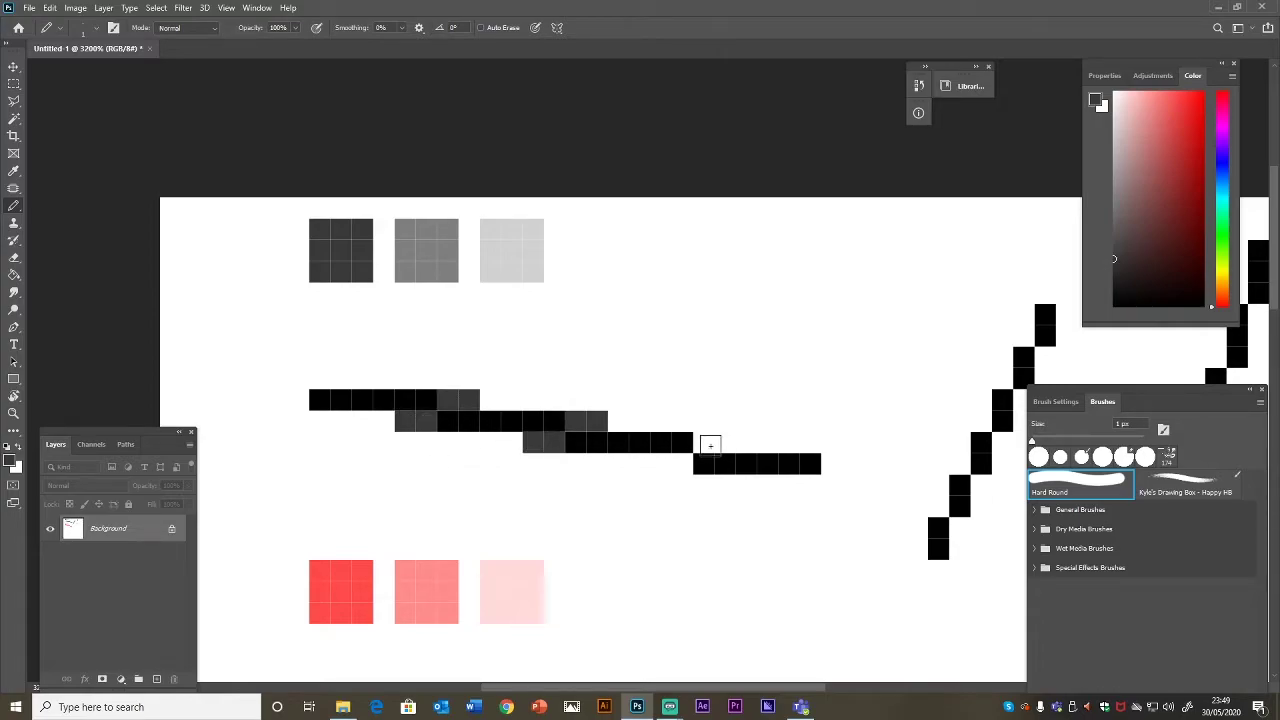
mouse_move(704, 443)
left_mouse_down()
mouse_move(725, 443)
mouse_move(661, 463)
left_mouse_up()
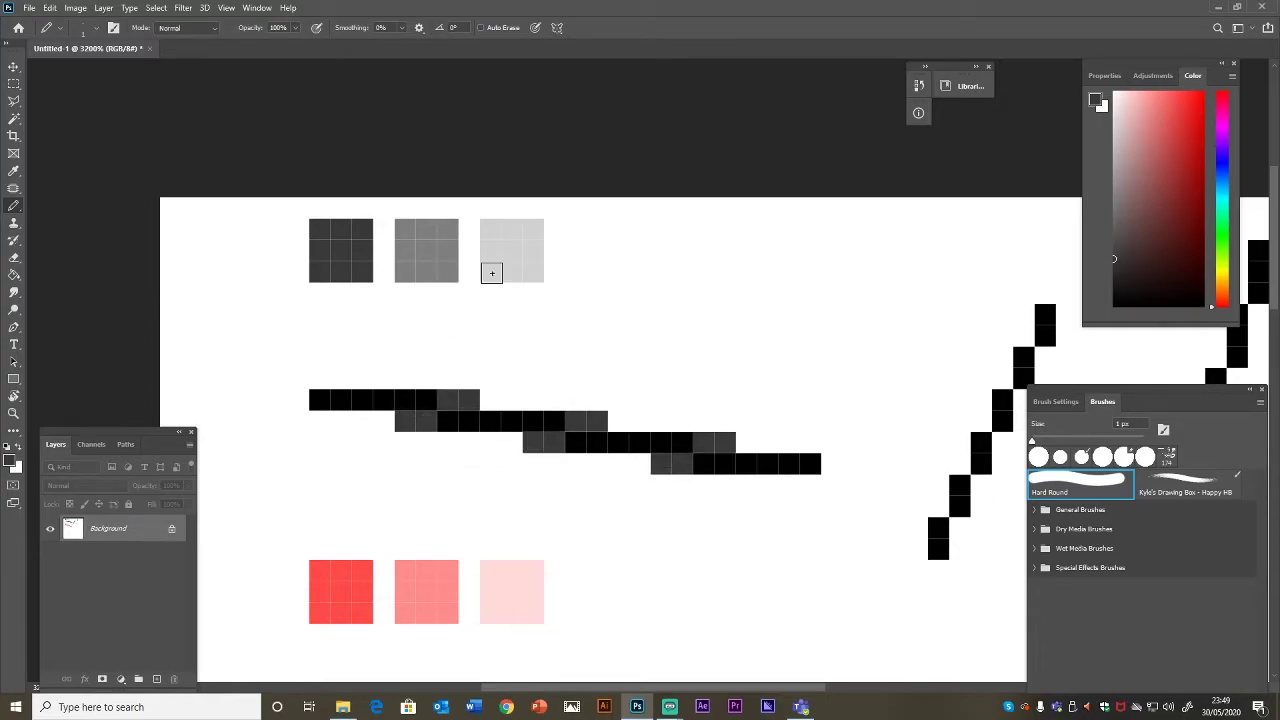
Sample the mid grey square and add mid grey pixels before and after each row of the line.
key("i")
left_click(460, 249)
key("b")
left_click_drag(488, 400, 512, 400)
left_click_drag(363, 421, 384, 421)
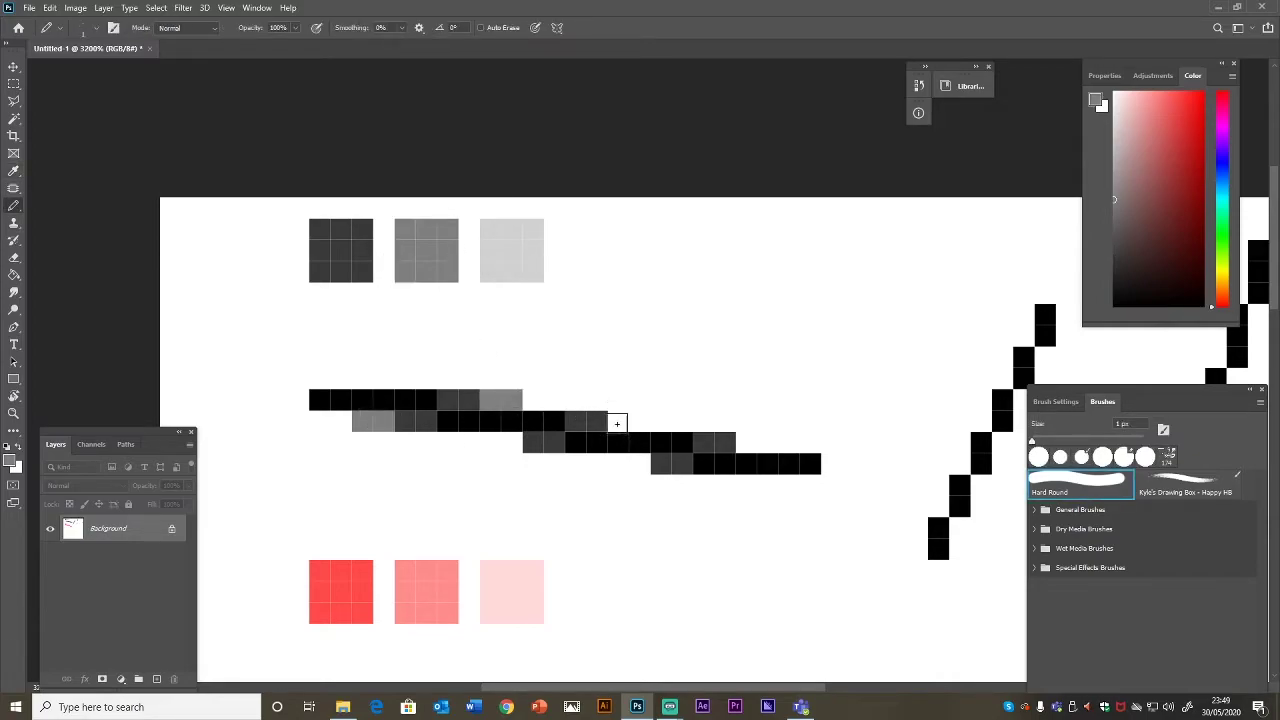
left_click_drag(618, 421, 639, 421)
left_click_drag(512, 443, 491, 443)
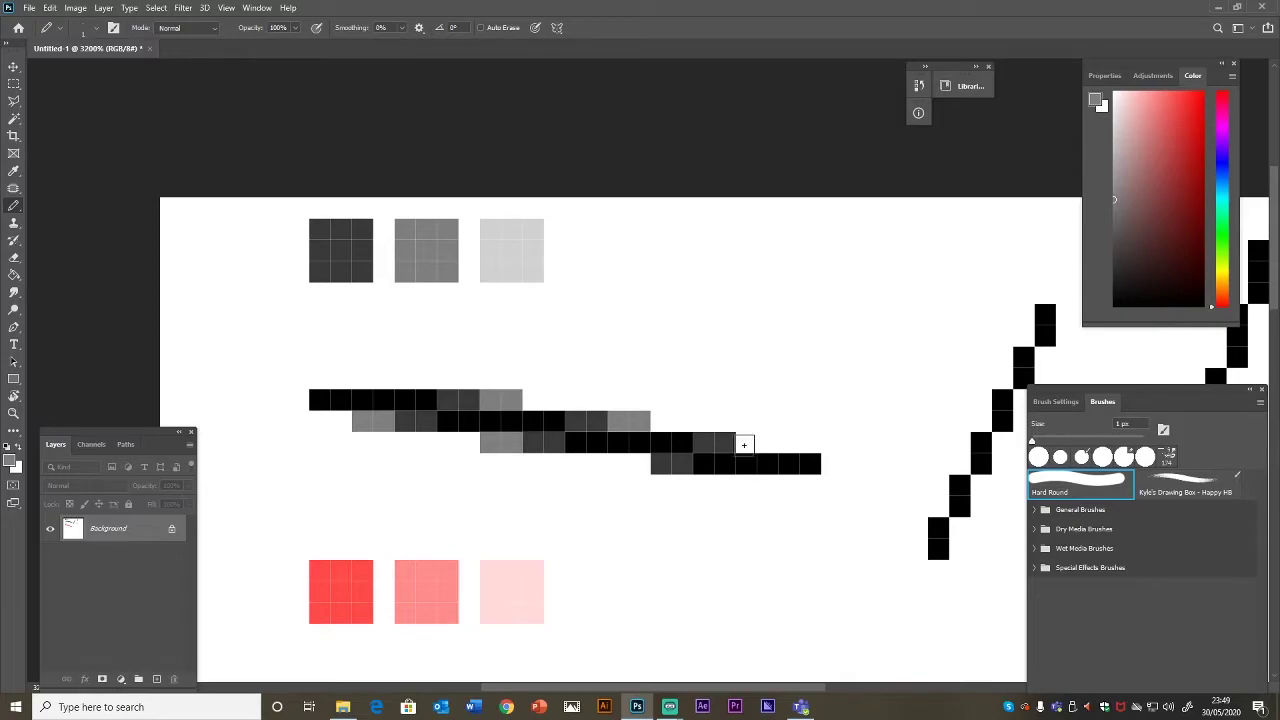
left_click_drag(747, 443, 768, 443)
left_click_drag(615, 462, 640, 462)
Sample the light grey square and add light grey pixels at the outer ends of each step.
key("i")
left_click(540, 267)
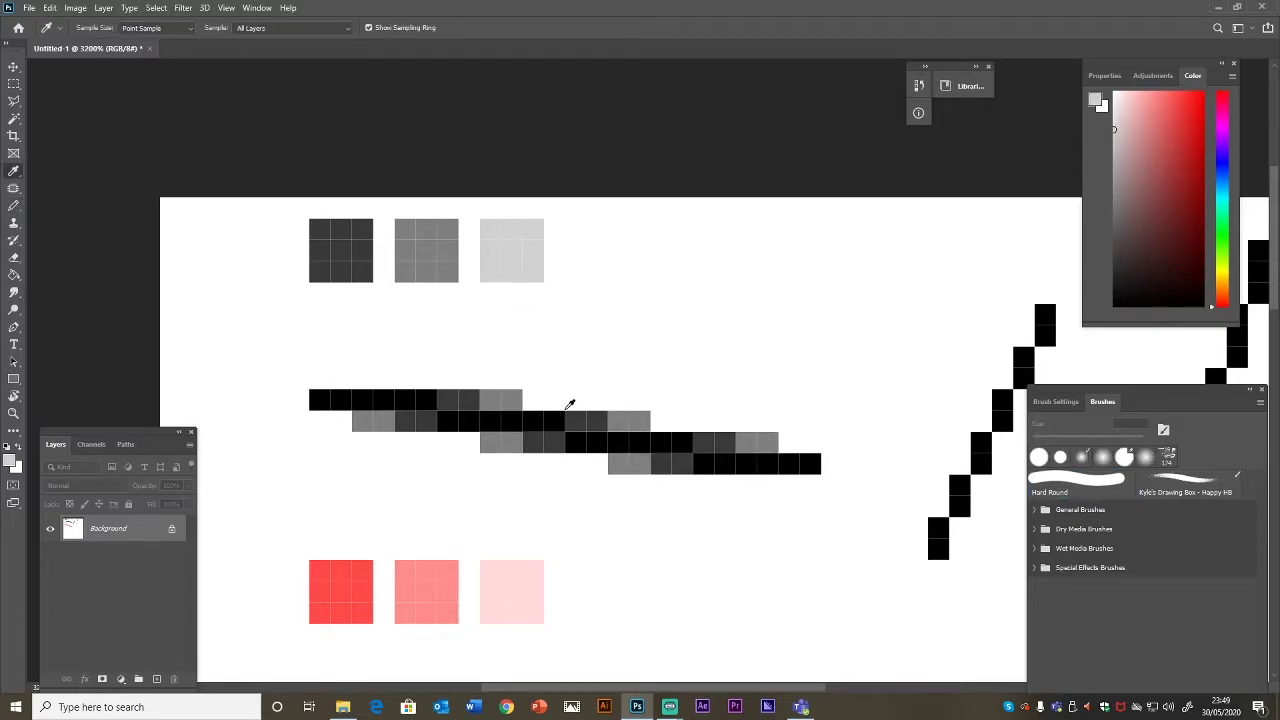
key("b")
left_click_drag(530, 400, 557, 400)
left_click(661, 421)
left_click(684, 427)
left_click_drag(794, 442, 812, 442)
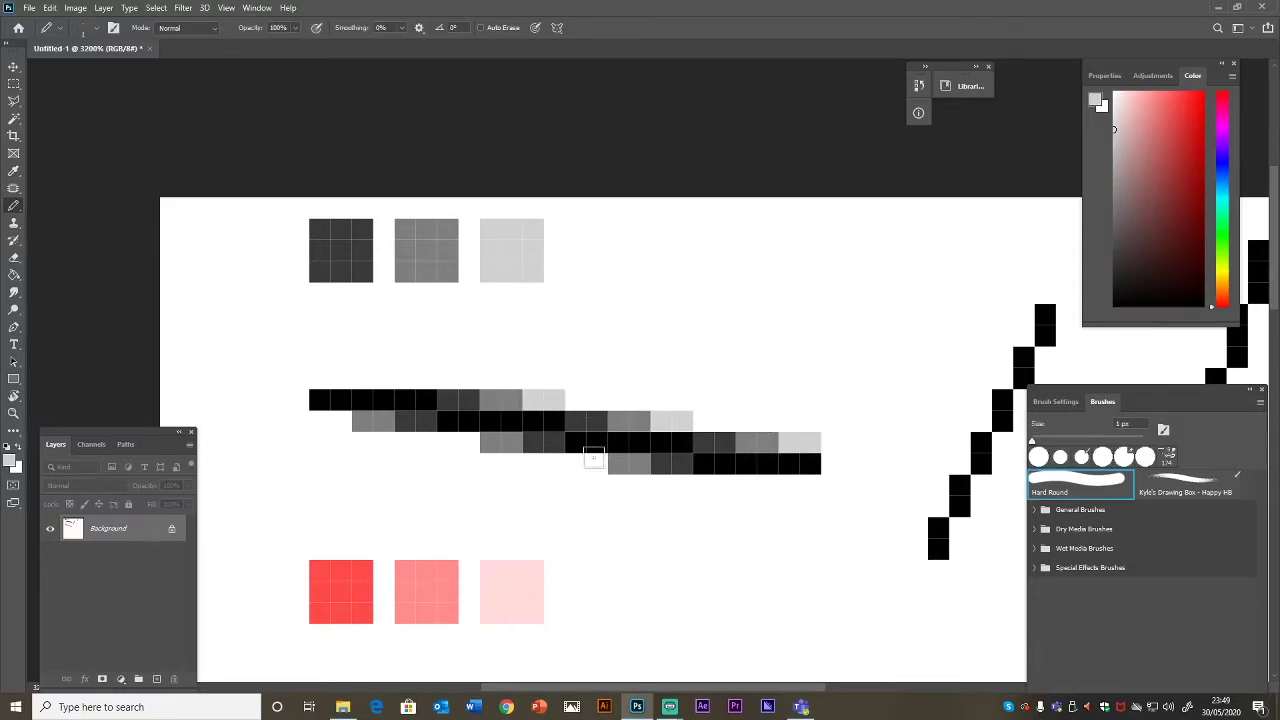
left_click_drag(593, 458, 576, 462)
left_click_drag(470, 442, 448, 442)
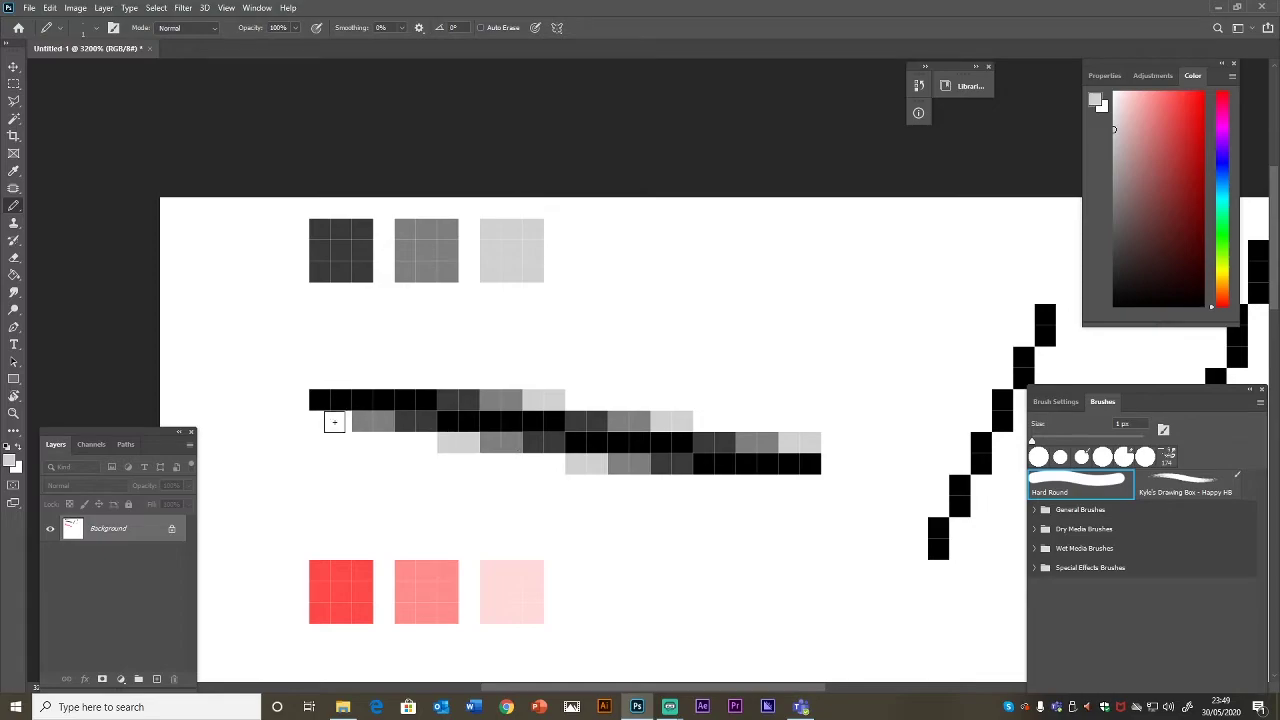
left_click_drag(335, 421, 318, 421)
Paint over all the grey shade pixels with white at 3200%, leaving the steps plain black.
key("ctrl+minus")
key("ctrl+minus")
key("ctrl+minus")
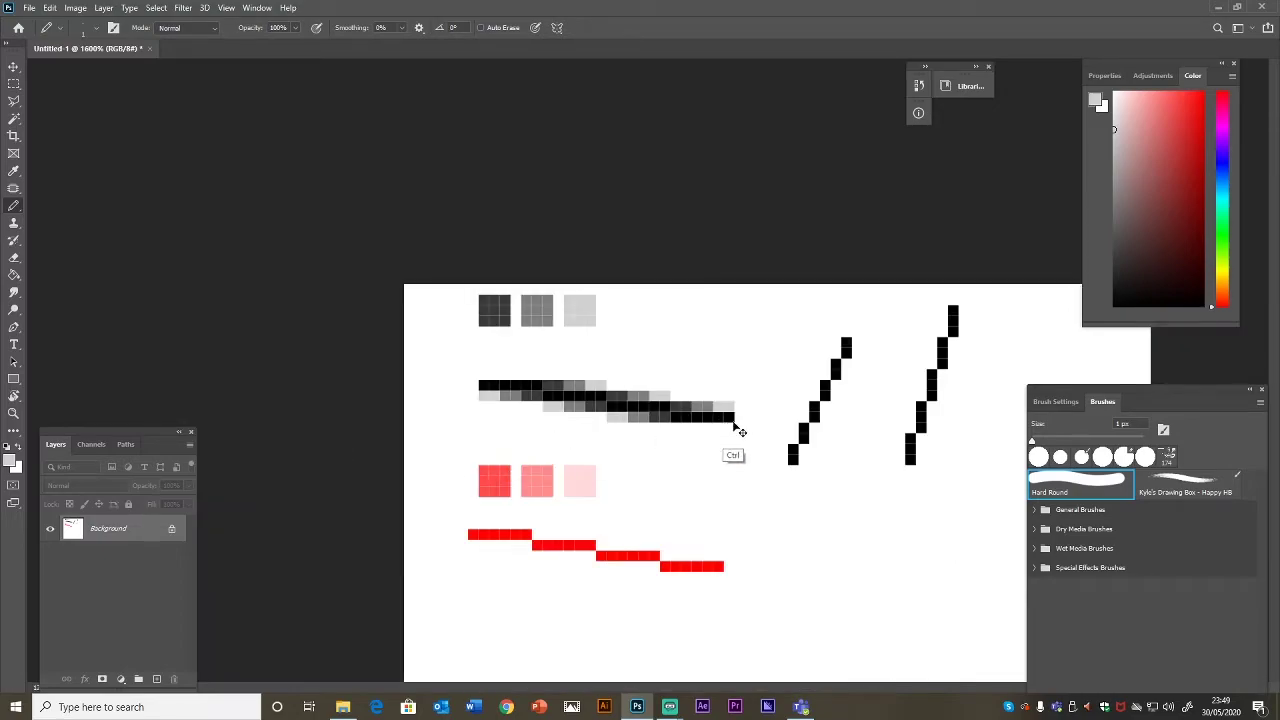
key("ctrl+minus")
key("ctrl+minus")
key("ctrl+minus")
key("ctrl+minus")
key("ctrl+minus")
key("ctrl+minus")
key("ctrl+minus")
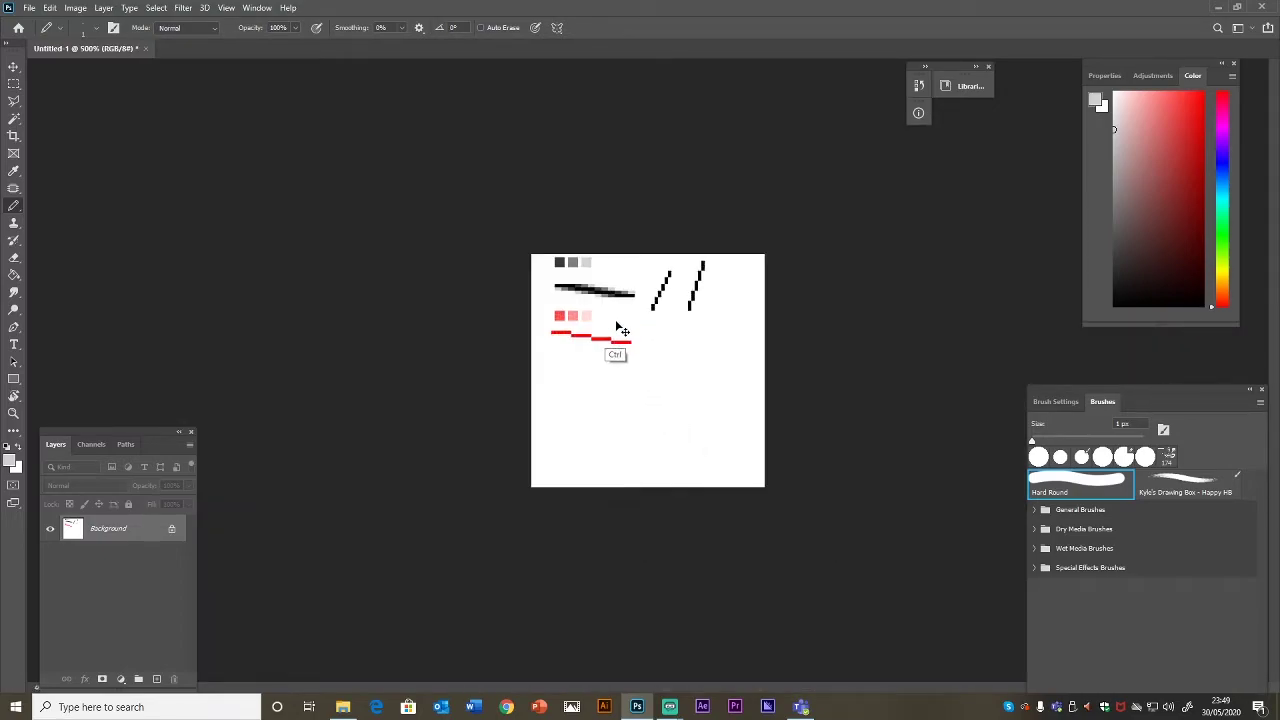
key("ctrl+minus")
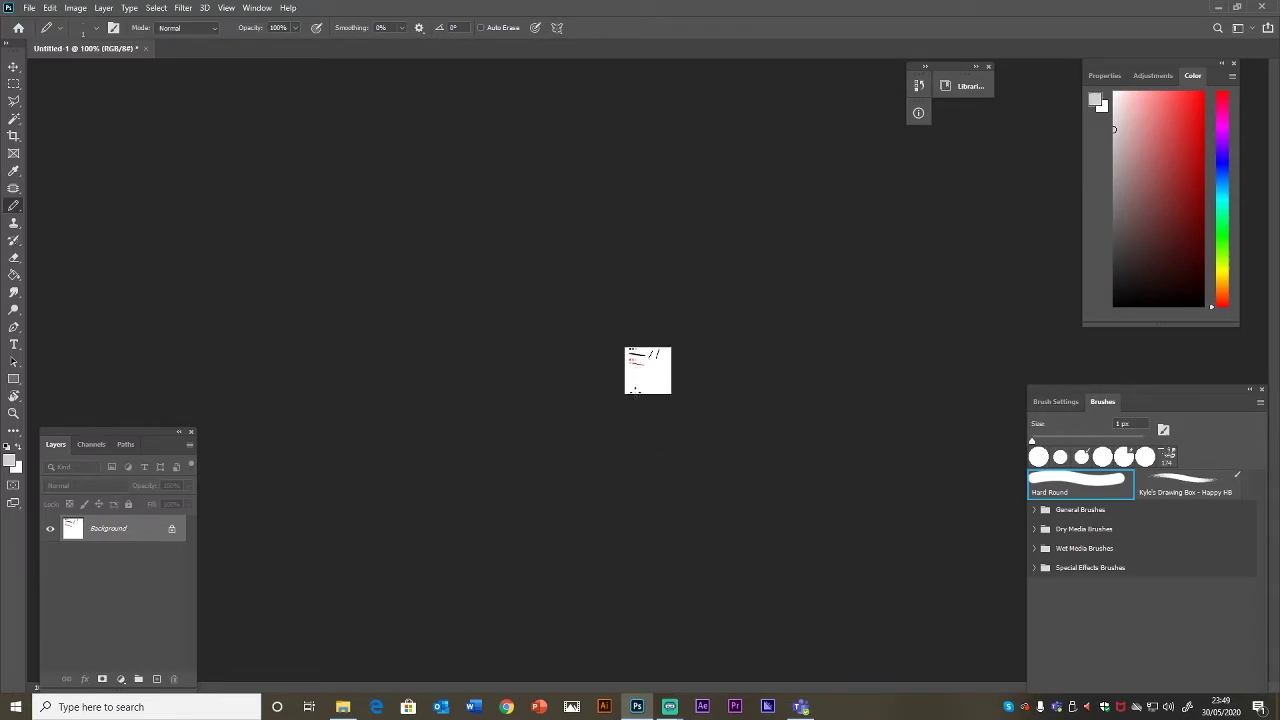
key("ctrl+plus")
key("ctrl+plus")
key("ctrl+plus")
key("ctrl+plus")
key("ctrl+plus")
key("ctrl+plus")
key("ctrl+plus")
key("ctrl+plus")
key("ctrl+plus")
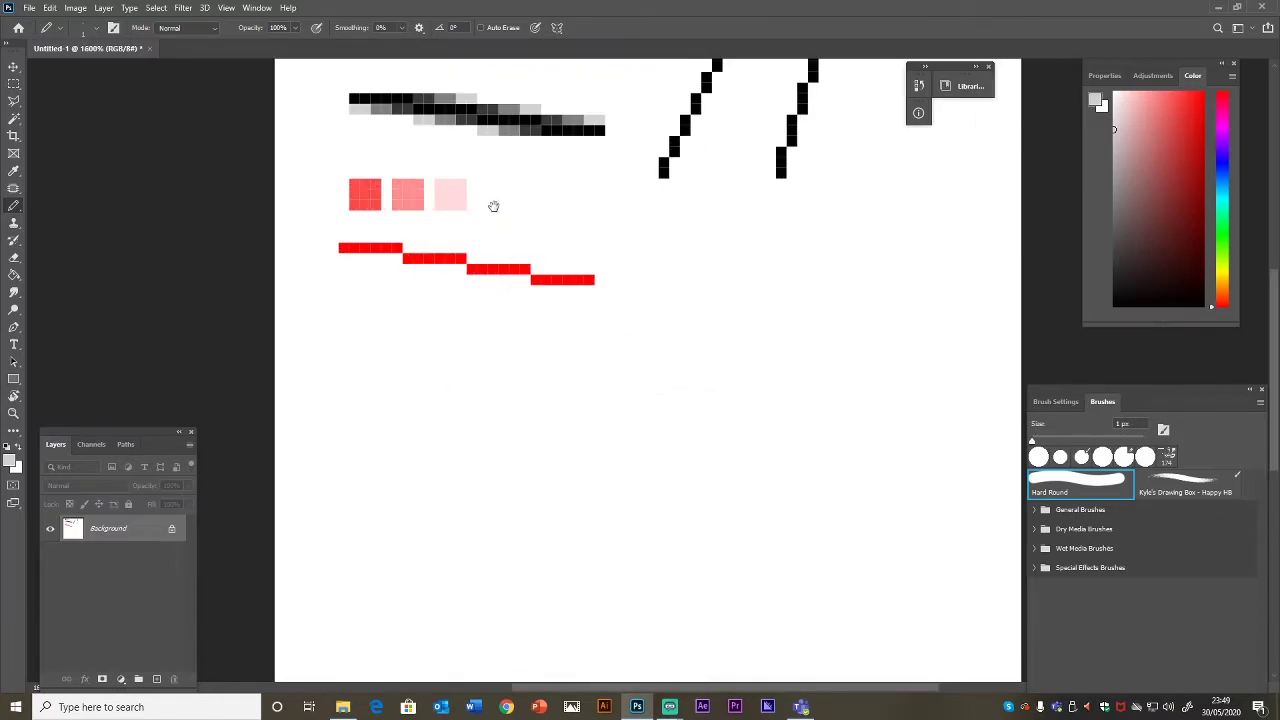
left_click_drag(493, 206, 635, 455)
key("ctrl+plus")
mouse_move(466, 296)
left_mouse_down()
mouse_move(606, 306)
mouse_move(615, 331)
mouse_move(604, 329)
mouse_move(769, 339)
mouse_move(722, 355)
mouse_move(846, 359)
mouse_move(776, 356)
mouse_move(678, 382)
mouse_move(702, 376)
mouse_move(574, 372)
mouse_move(569, 348)
mouse_move(426, 356)
mouse_move(439, 336)
mouse_move(355, 347)
left_mouse_up()
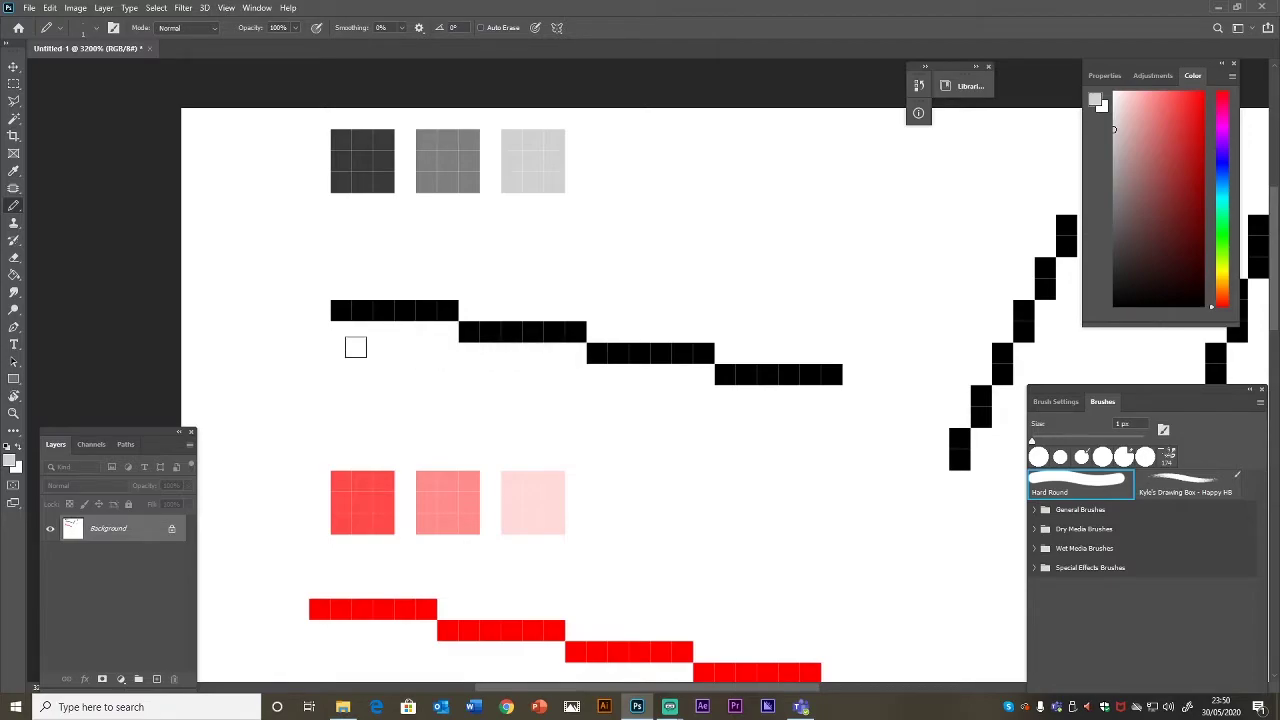
Sample dark grey and repaint the row ends of the stepped line dark grey.
key("i")
left_click(367, 161)
key("b")
mouse_move(421, 312)
left_mouse_down()
mouse_move(508, 359)
mouse_move(498, 338)
mouse_move(458, 333)
mouse_move(490, 333)
left_mouse_up()
mouse_move(573, 334)
left_mouse_down()
mouse_move(552, 334)
mouse_move(595, 354)
left_mouse_up()
mouse_move(705, 354)
left_mouse_down()
mouse_move(682, 354)
mouse_move(724, 374)
left_mouse_up()
Sample mid grey and add mid grey pixels at each step, from the first row to the fourth.
key("i")
left_click(465, 157)
key("b")
left_click_drag(469, 310, 490, 310)
left_click_drag(450, 331, 426, 331)
mouse_move(594, 329)
left_mouse_down()
mouse_move(618, 331)
mouse_move(579, 353)
left_mouse_up()
mouse_move(726, 353)
left_mouse_down()
mouse_move(748, 353)
mouse_move(682, 373)
left_mouse_up()
Sample light grey and add light grey pixels at the outermost ends of the steps.
key("i")
left_click(533, 196)
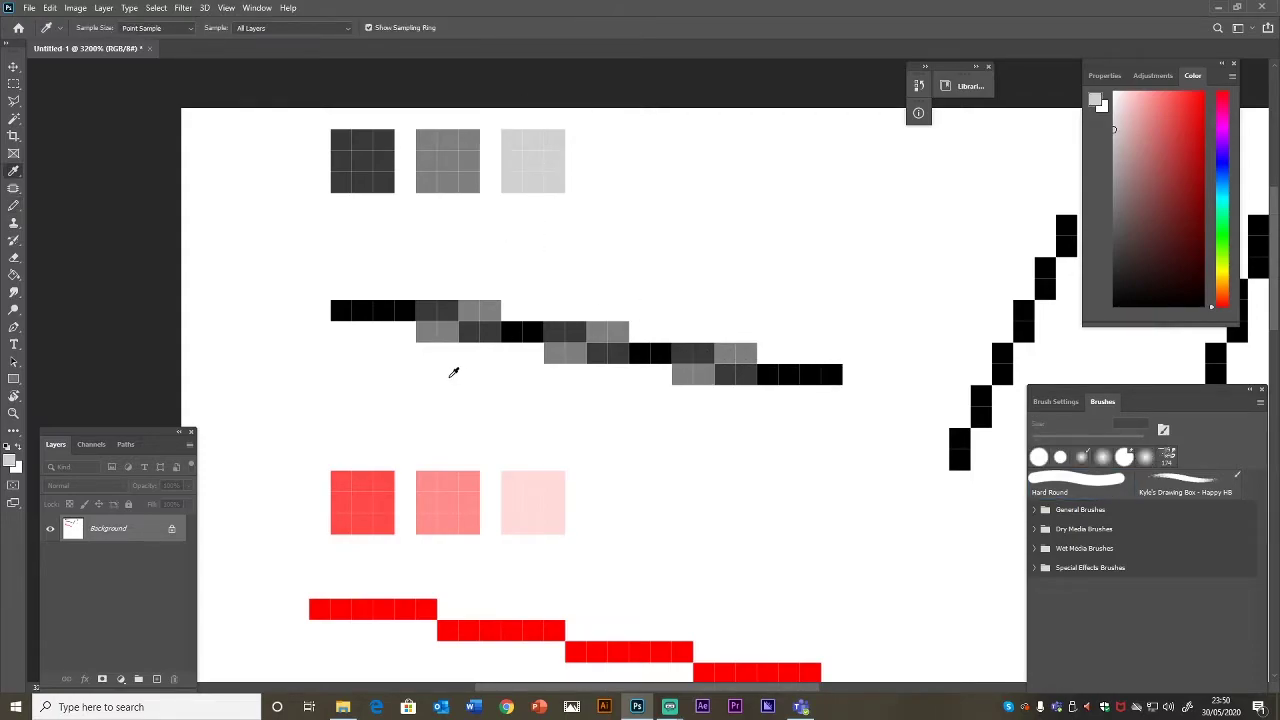
key("b")
left_click_drag(405, 331, 383, 331)
left_click(522, 310)
left_click_drag(535, 352, 512, 352)
mouse_move(638, 331)
left_mouse_down()
mouse_move(733, 355)
mouse_move(640, 373)
left_mouse_up()
left_click_drag(766, 355, 779, 354)
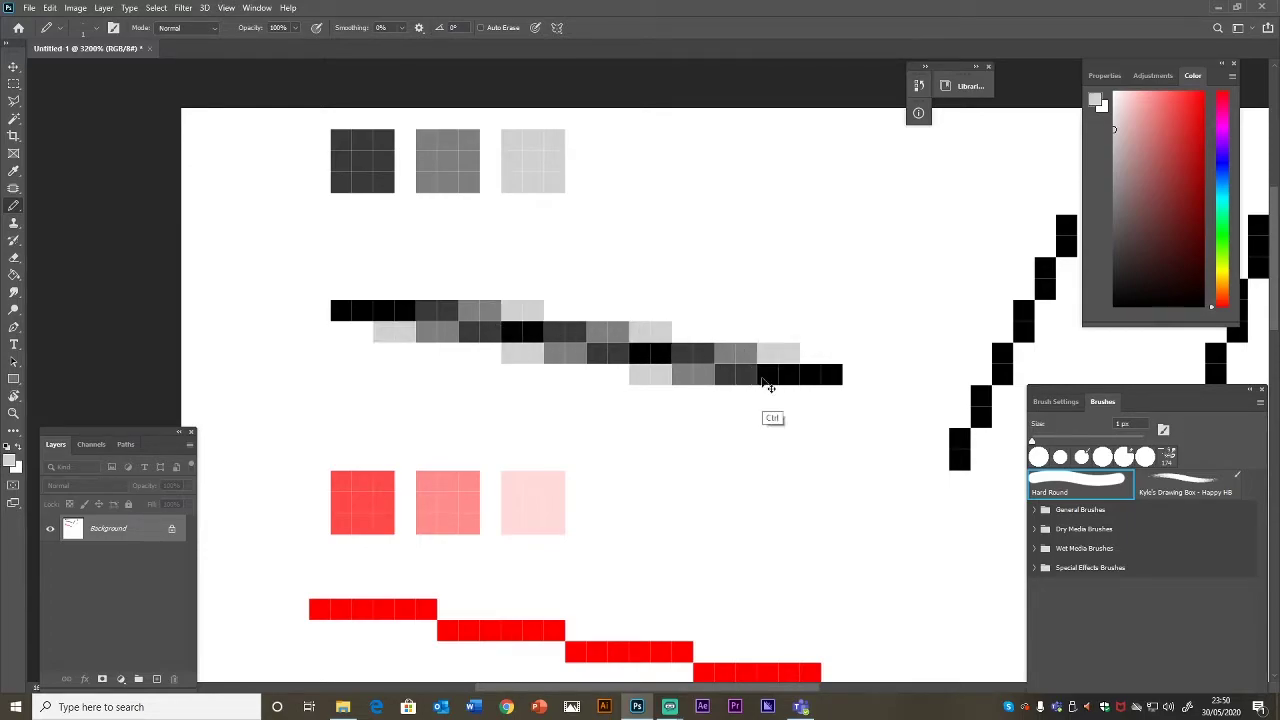
key("ctrl+minus")
key("ctrl+minus")
key("ctrl+minus")
key("ctrl+minus")
key("ctrl+minus")
key("ctrl+minus")
key("ctrl+minus")
key("ctrl+minus")
key("ctrl+minus")
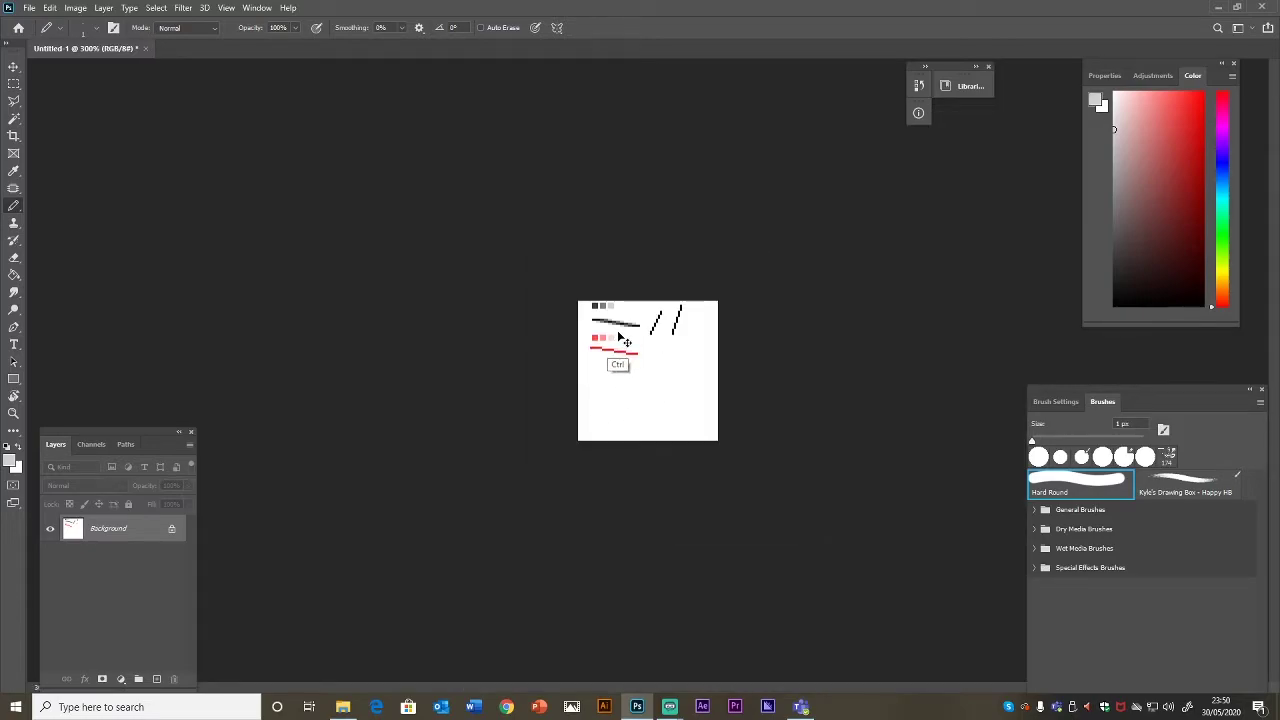
key("ctrl+minus")
key("ctrl+minus")
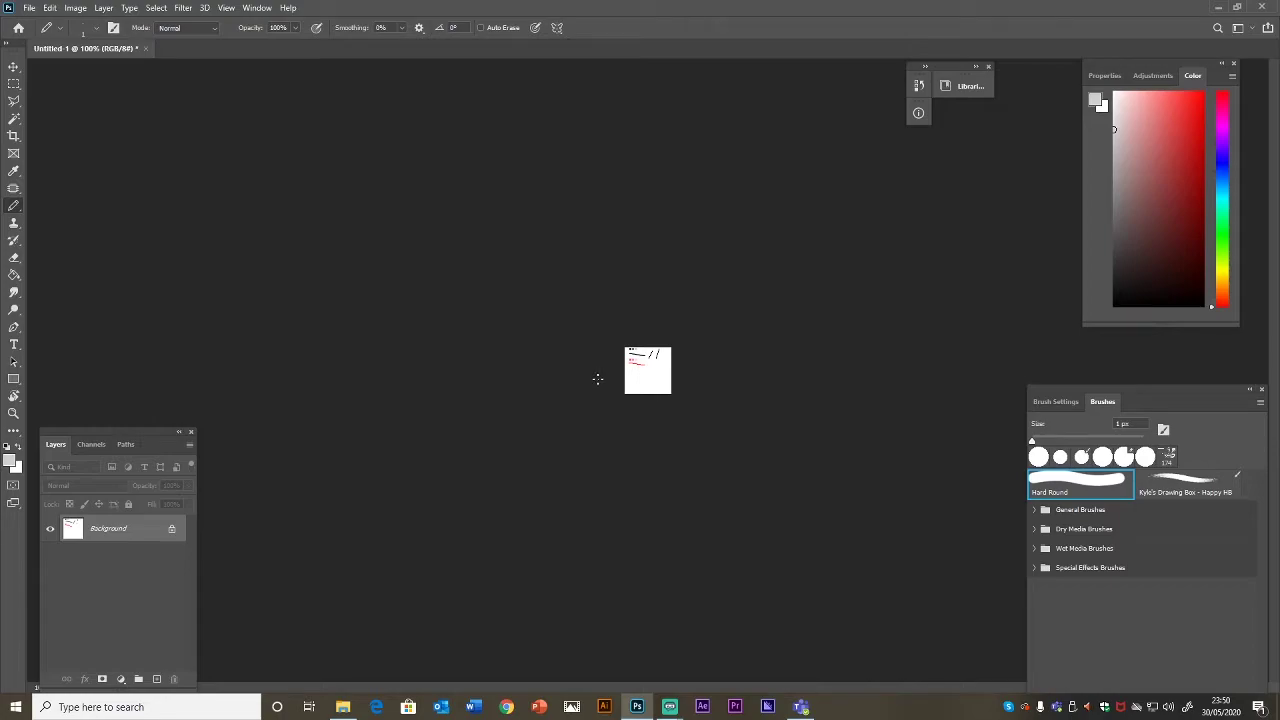
Zoom in on the black diagonals and try dark grey pixels along the left diagonal, then undo them.
key("ctrl+plus")
key("ctrl+plus")
key("ctrl+plus")
key("ctrl+plus")
key("ctrl+plus")
key("ctrl+plus")
key("ctrl+plus")
key("ctrl+plus")
key("ctrl+plus")
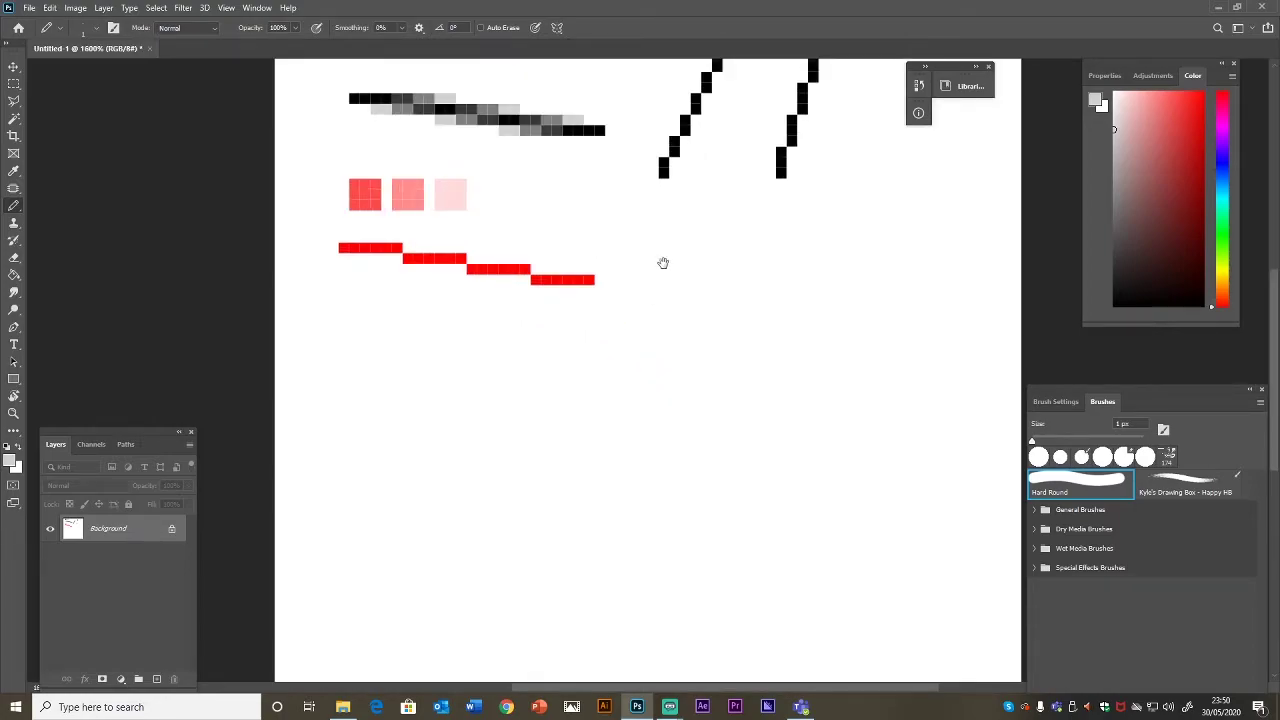
left_click_drag(663, 263, 573, 404)
key("ctrl+plus")
key("ctrl+plus")
key("ctrl+minus")
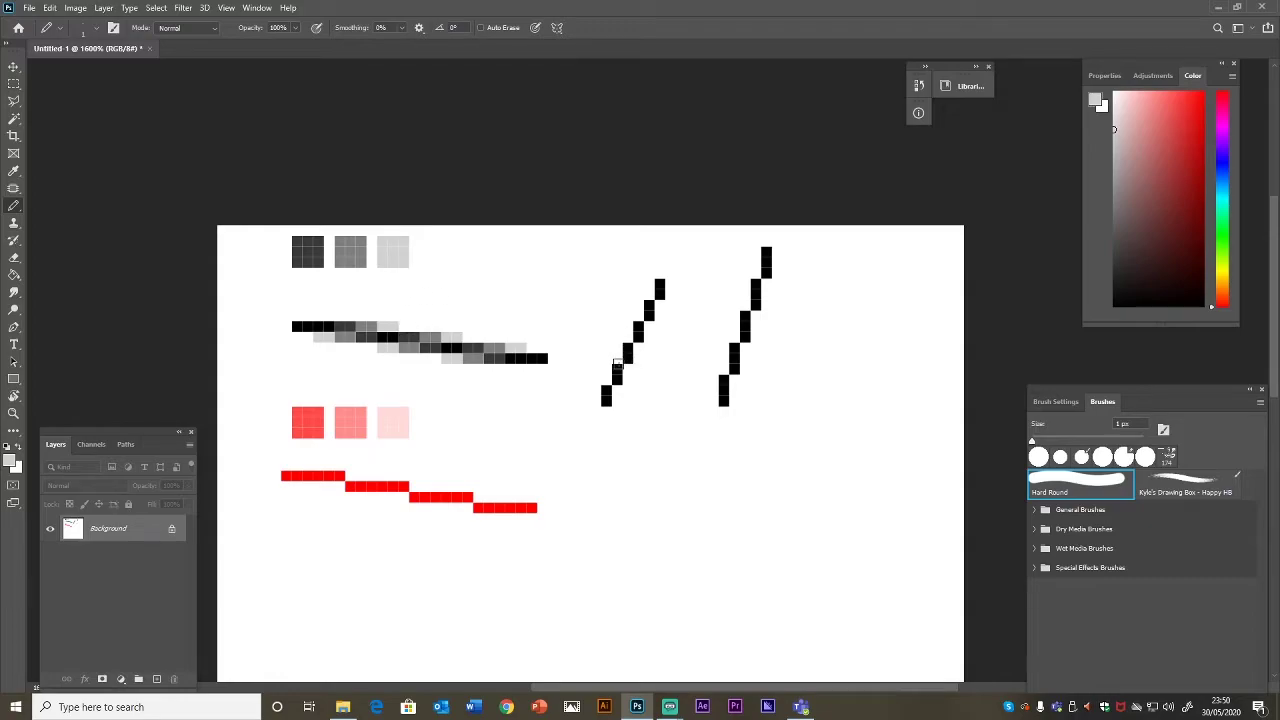
key("i")
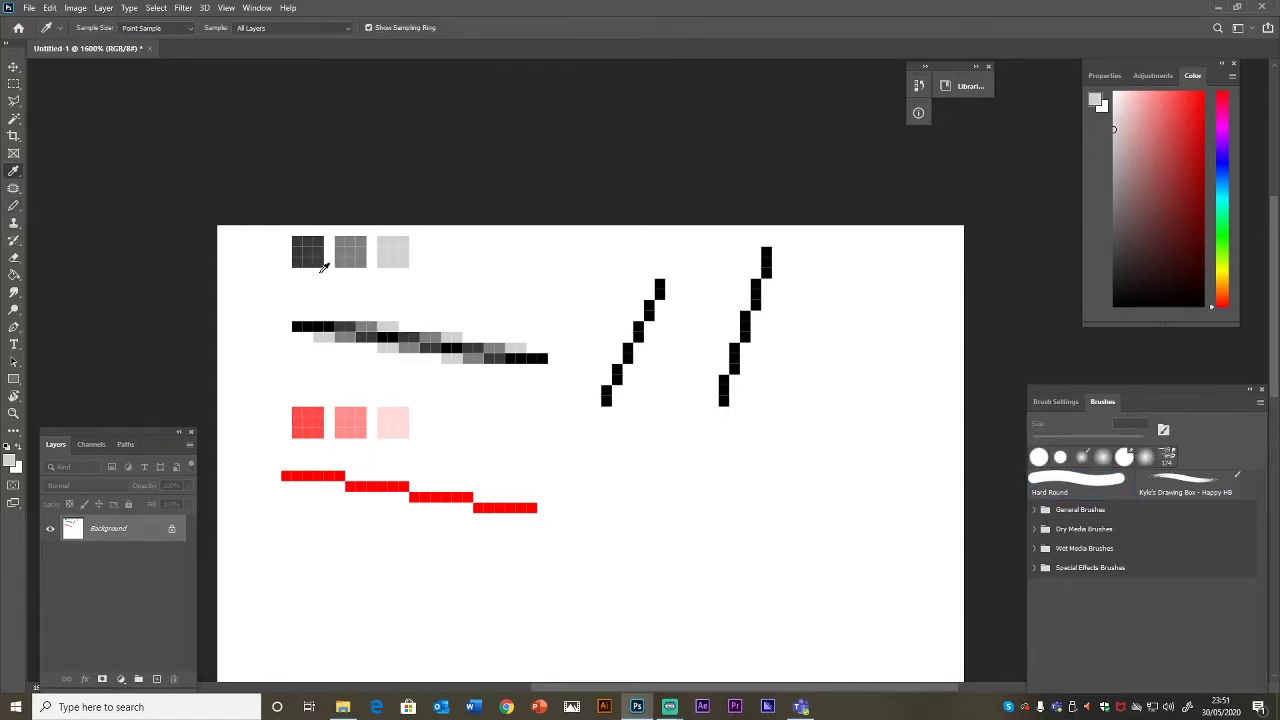
left_click(314, 255)
key("b")
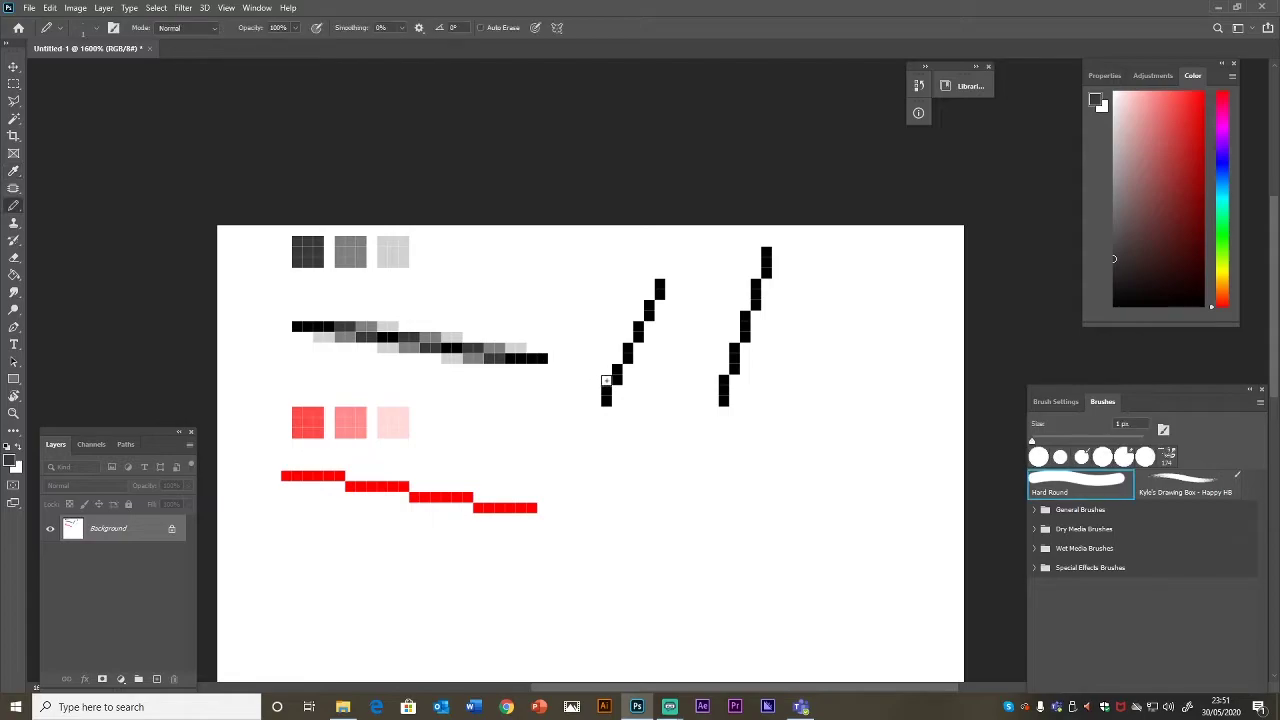
left_click_drag(606, 380, 648, 296)
key("ctrl+z")
key("ctrl+z")
key("ctrl+z")
key("ctrl+z")
Sample mid grey and add five grey pixels along the left side of the left diagonal.
key("i")
left_click(352, 255)
key("b")
left_click(606, 380)
left_click(617, 358)
left_click(628, 337)
left_click(638, 316)
left_click(649, 294)
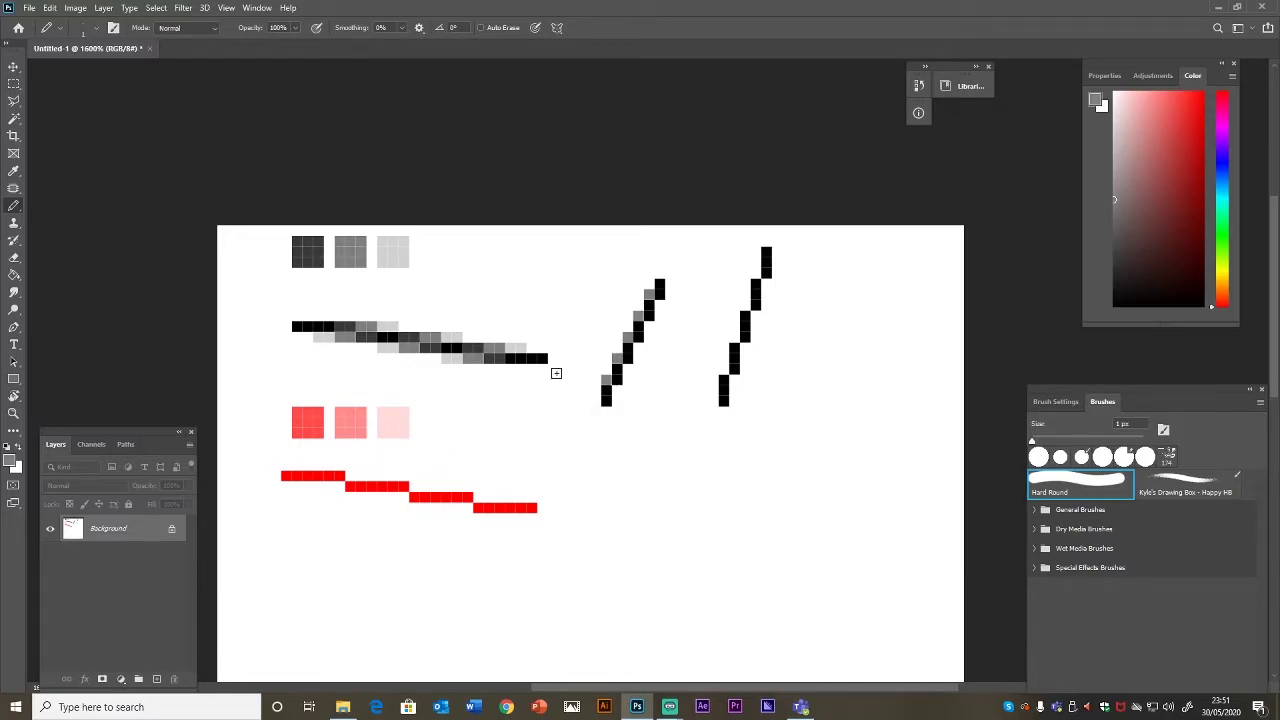
Add four grey pixels along the right side of the left diagonal.
left_click(617, 390)
left_click(627, 369)
left_click(649, 325)
left_click(659, 305)
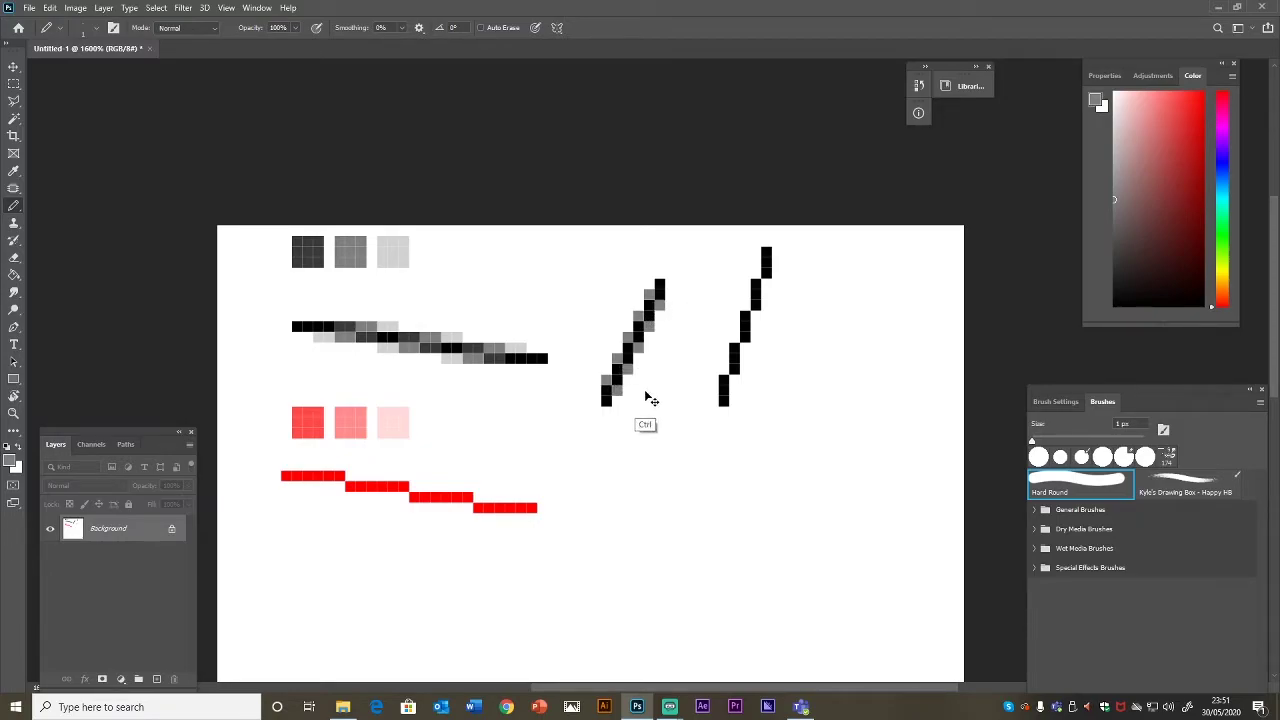
scroll(646, 397, "down", 6)
scroll(650, 355, "down", 2)
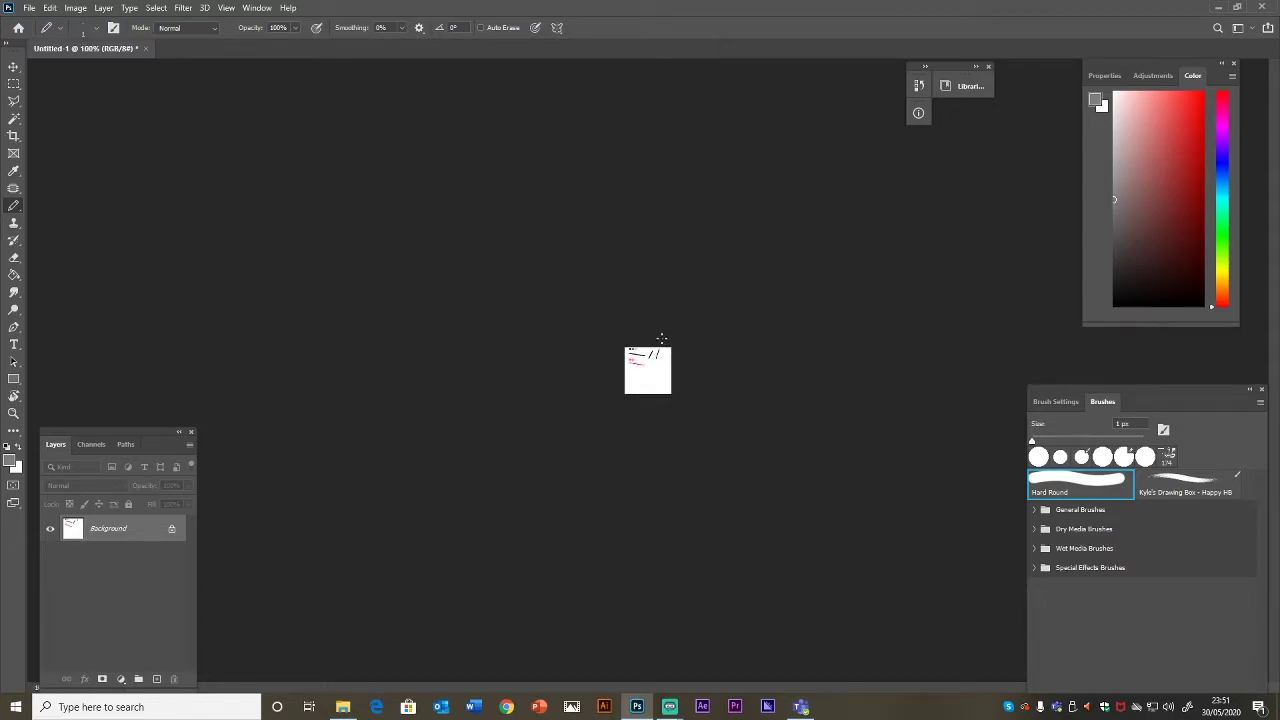
Sample the light grey square and add five light grey pixels along the left diagonal's left edge, bottom to top.
key("ctrl+plus")
scroll(672, 340, "up", 8)
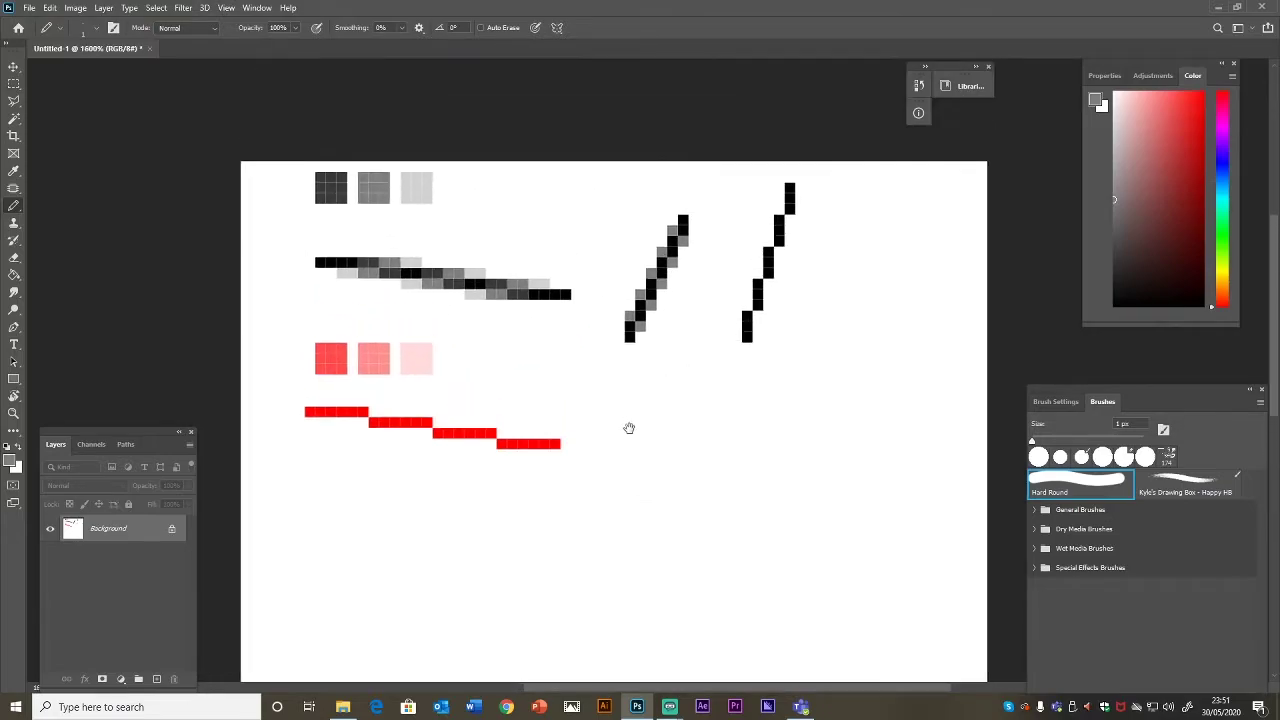
key("i")
left_click(420, 210)
key("b")
left_click(624, 330)
left_click(634, 360)
left_click(636, 309)
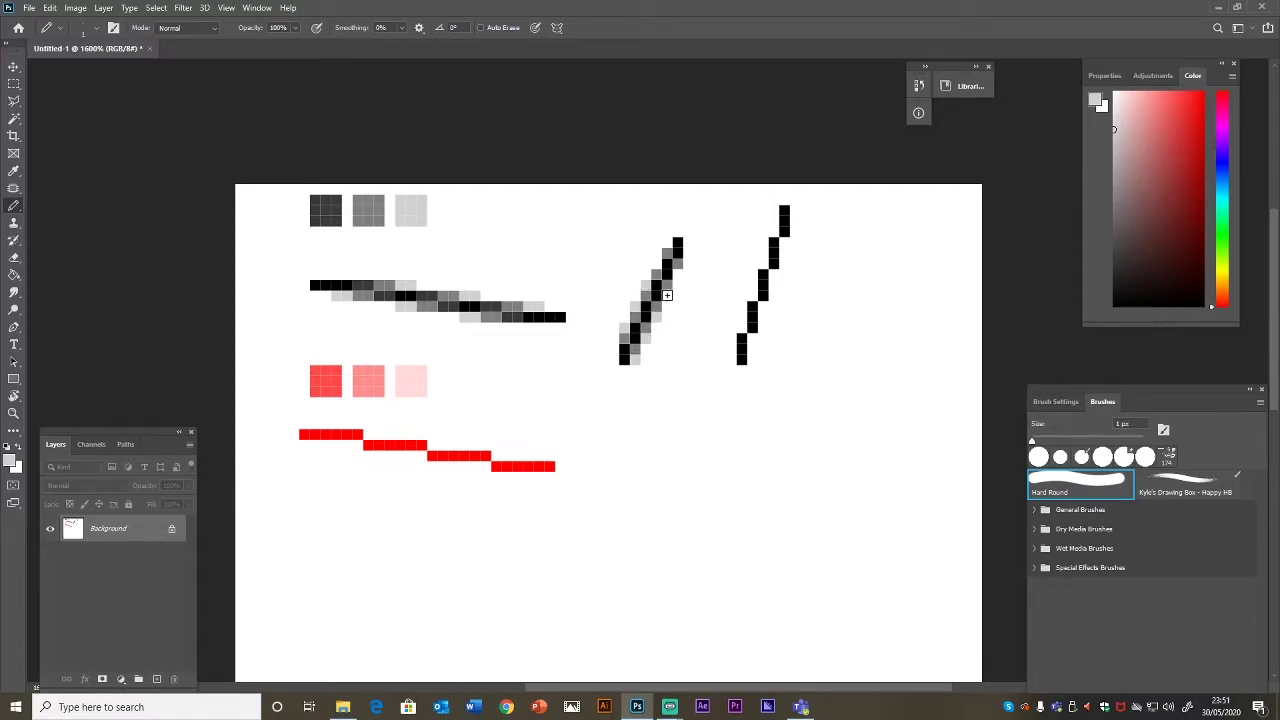
left_click(655, 266)
left_click(667, 243)
Sample mid grey and add six grey pixels beside the right stepped line, from bottom to top.
left_click_drag(709, 343, 589, 360)
key("i")
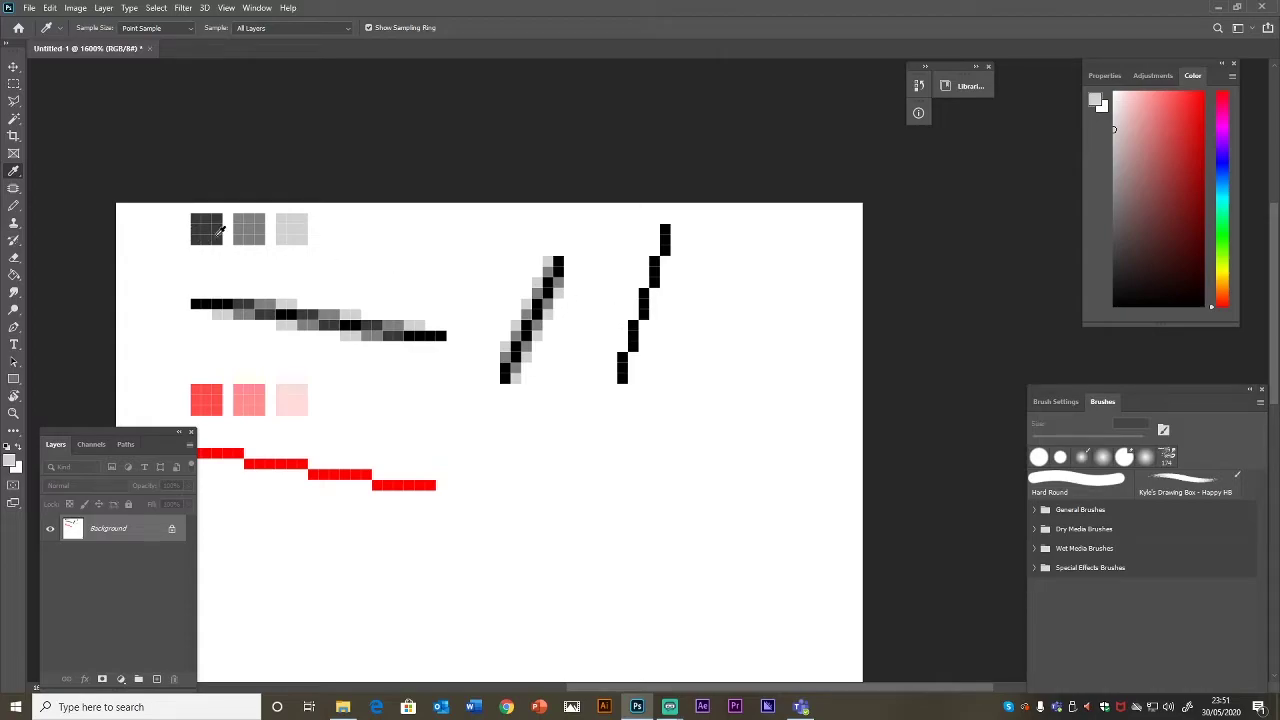
left_click(250, 226)
key("b")
left_click(621, 346)
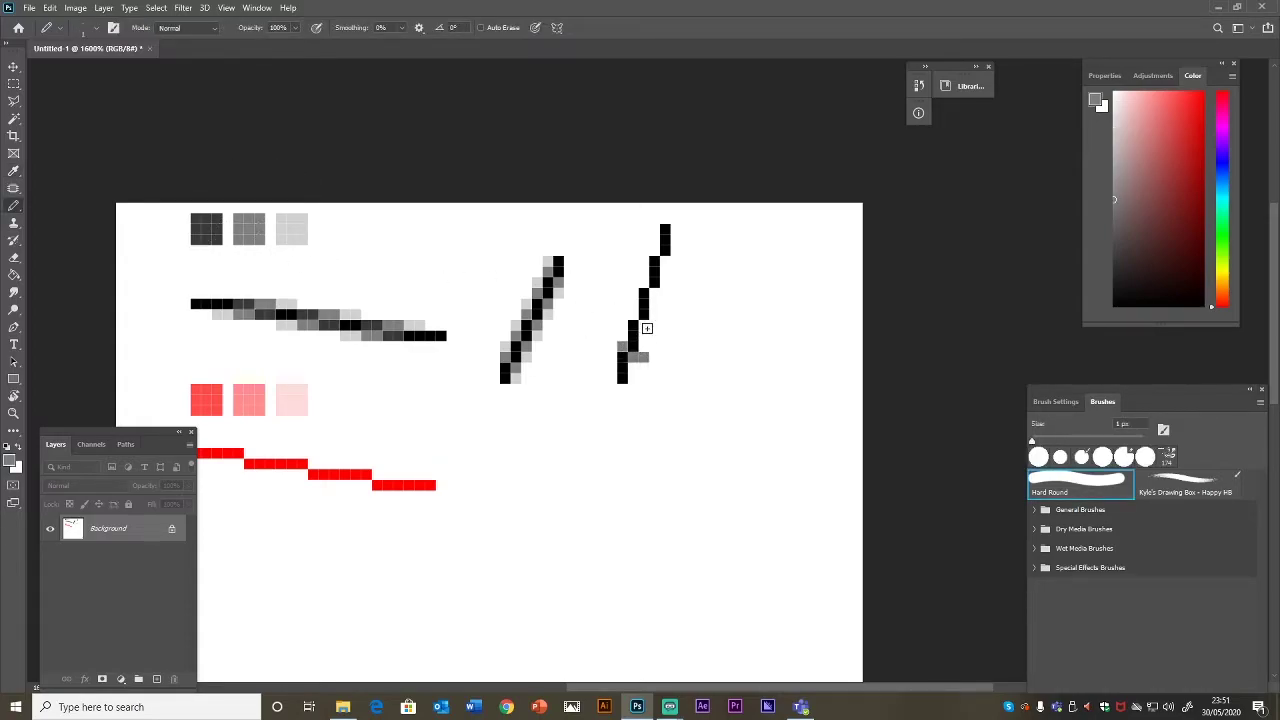
left_click(633, 357)
left_click(643, 325)
left_click(653, 292)
left_click(665, 260)
left_click(654, 250)
Sample light grey and add a light grey pixel on the right line's upper part.
key("i")
left_click(294, 232)
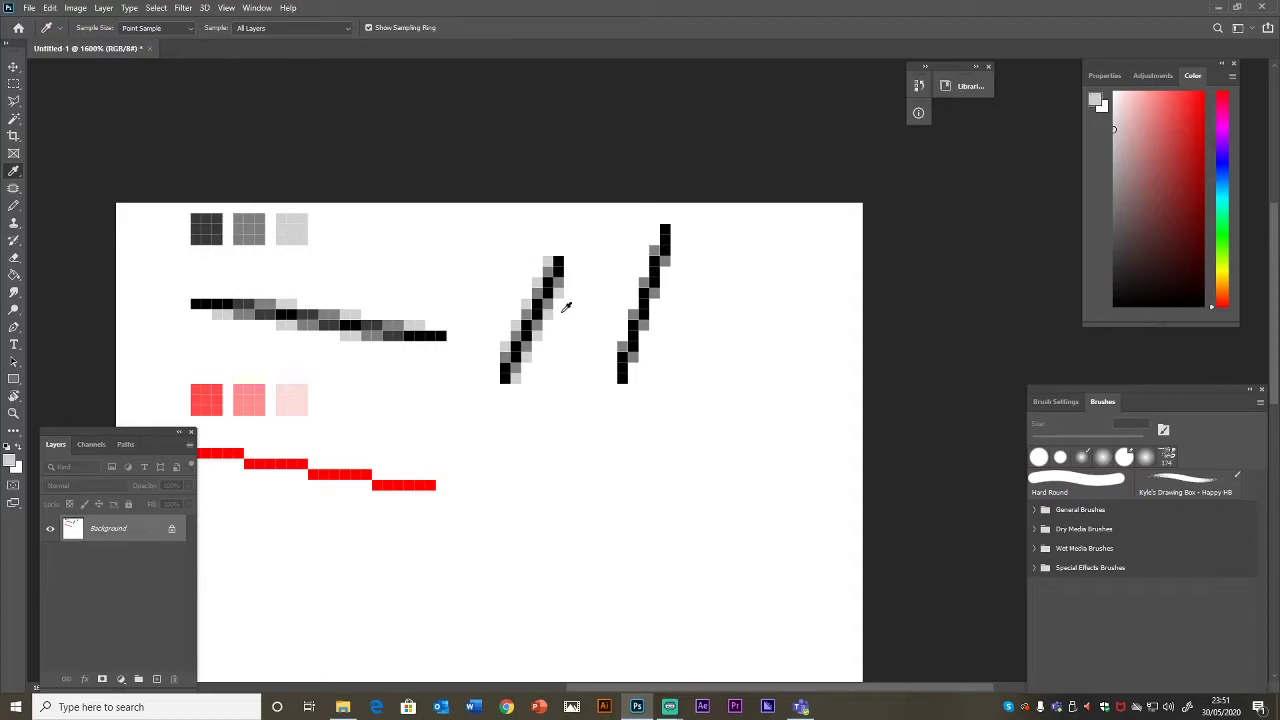
key("b")
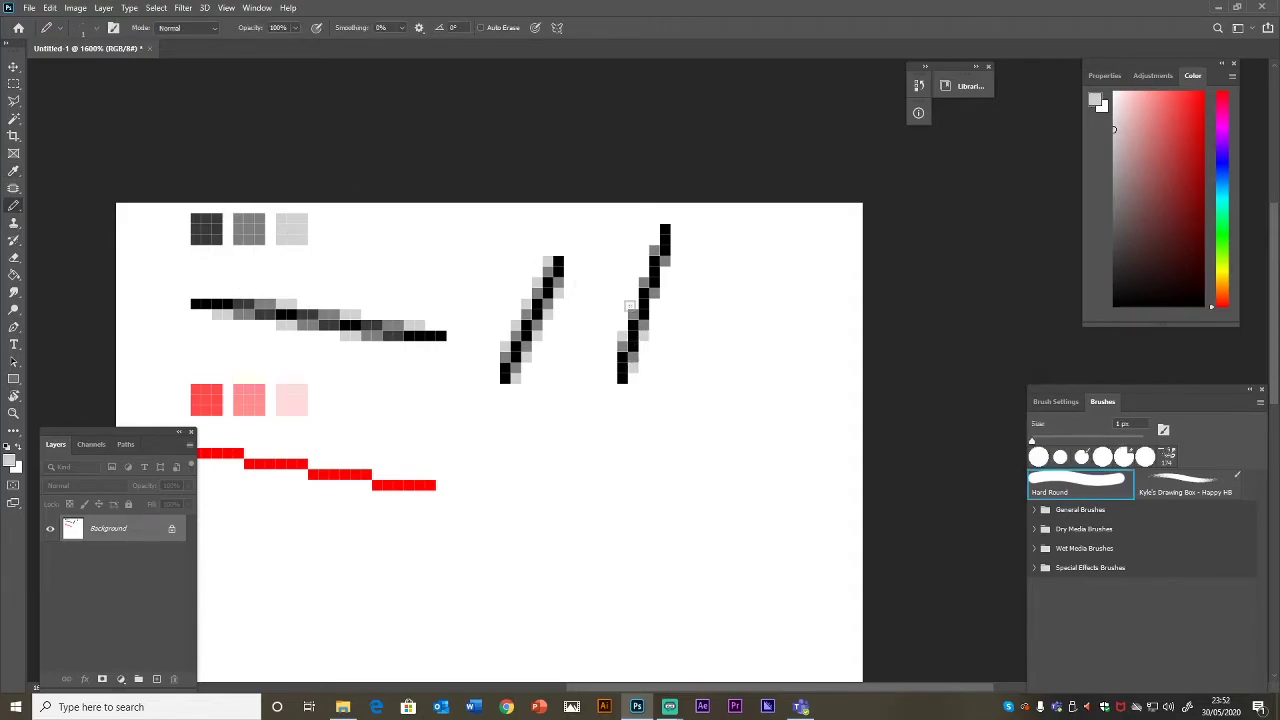
left_click(664, 270)
key("ctrl+minus")
key("ctrl+minus")
key("ctrl+minus")
key("ctrl+minus")
key("ctrl+minus")
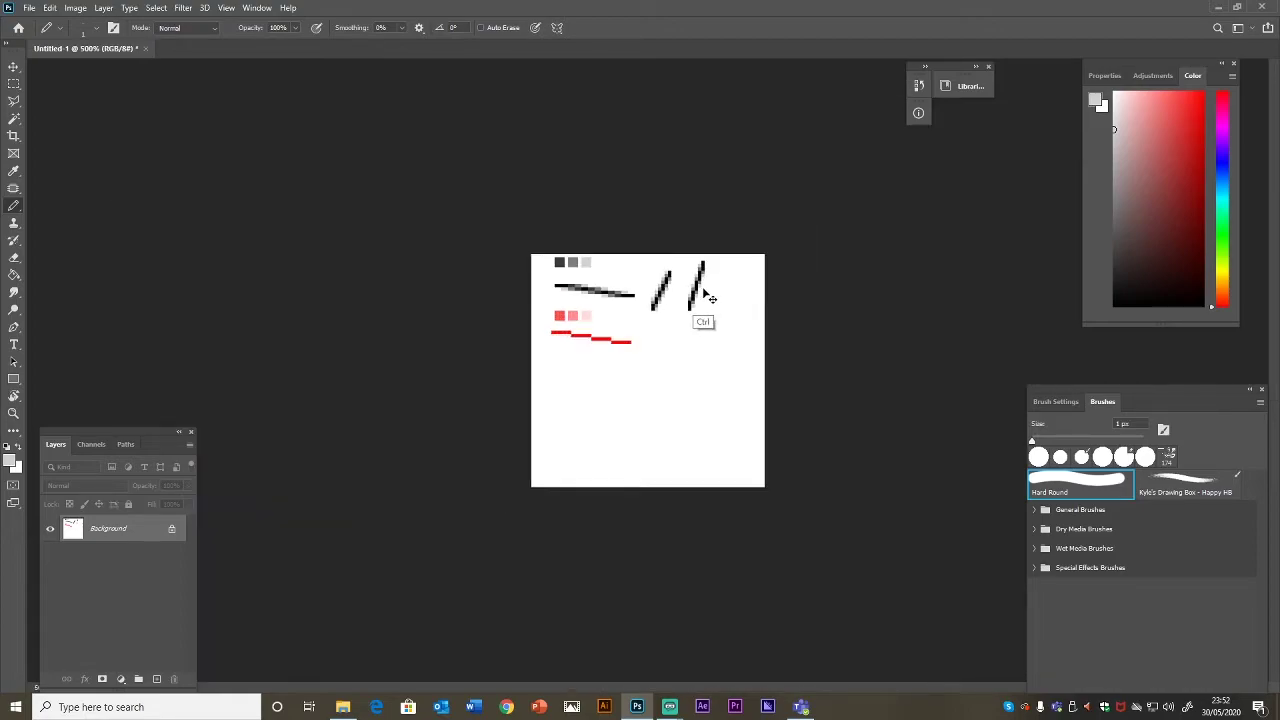
key("ctrl+minus")
key("ctrl+minus")
key("ctrl+minus")
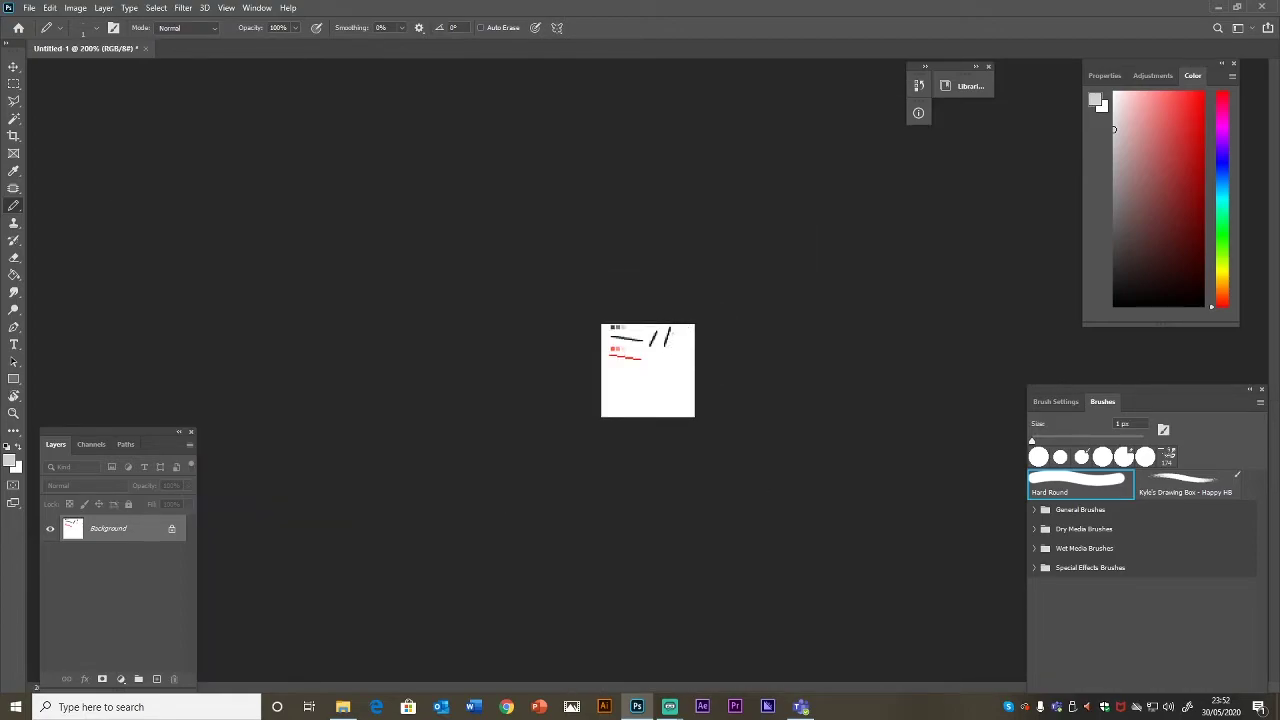
Zoom back to 1600% on the top-left area and sample dark grey from the first square.
key("ctrl+plus")
key("ctrl+plus")
key("ctrl+plus")
key("ctrl+plus")
key("ctrl+plus")
key("ctrl+plus")
key("ctrl+plus")
key("ctrl+plus")
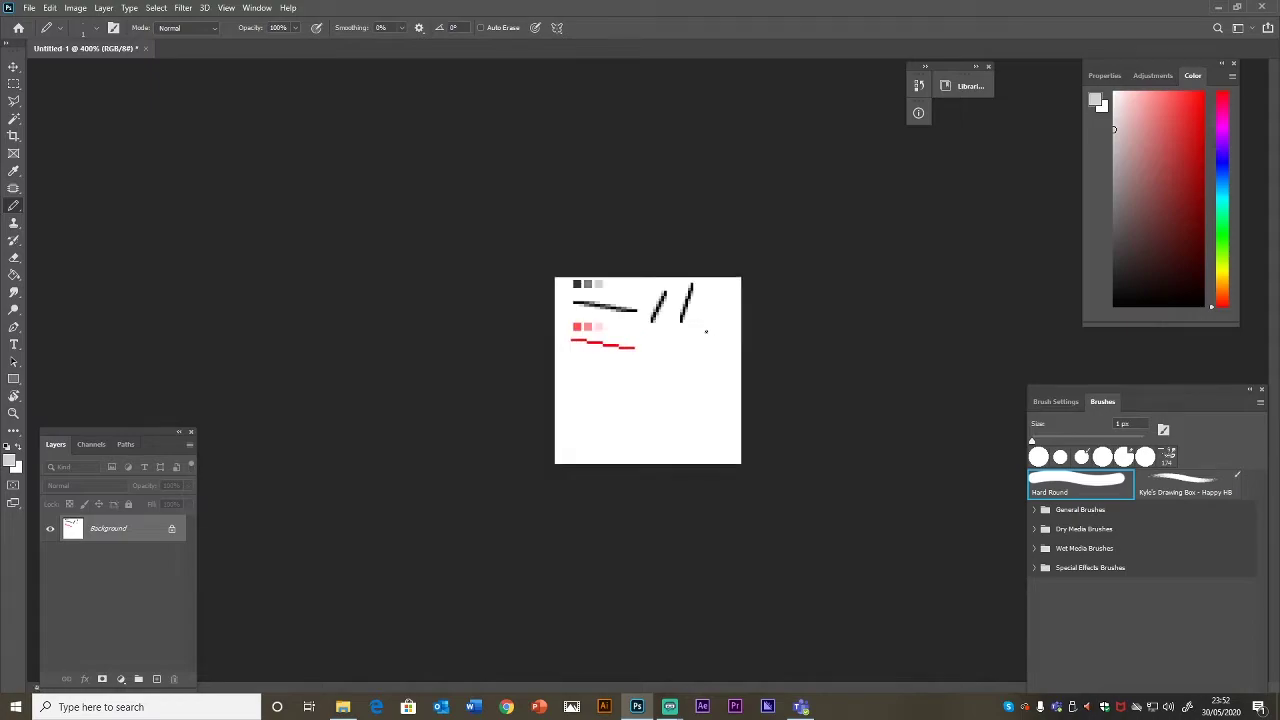
left_click_drag(712, 307, 583, 471)
key("i")
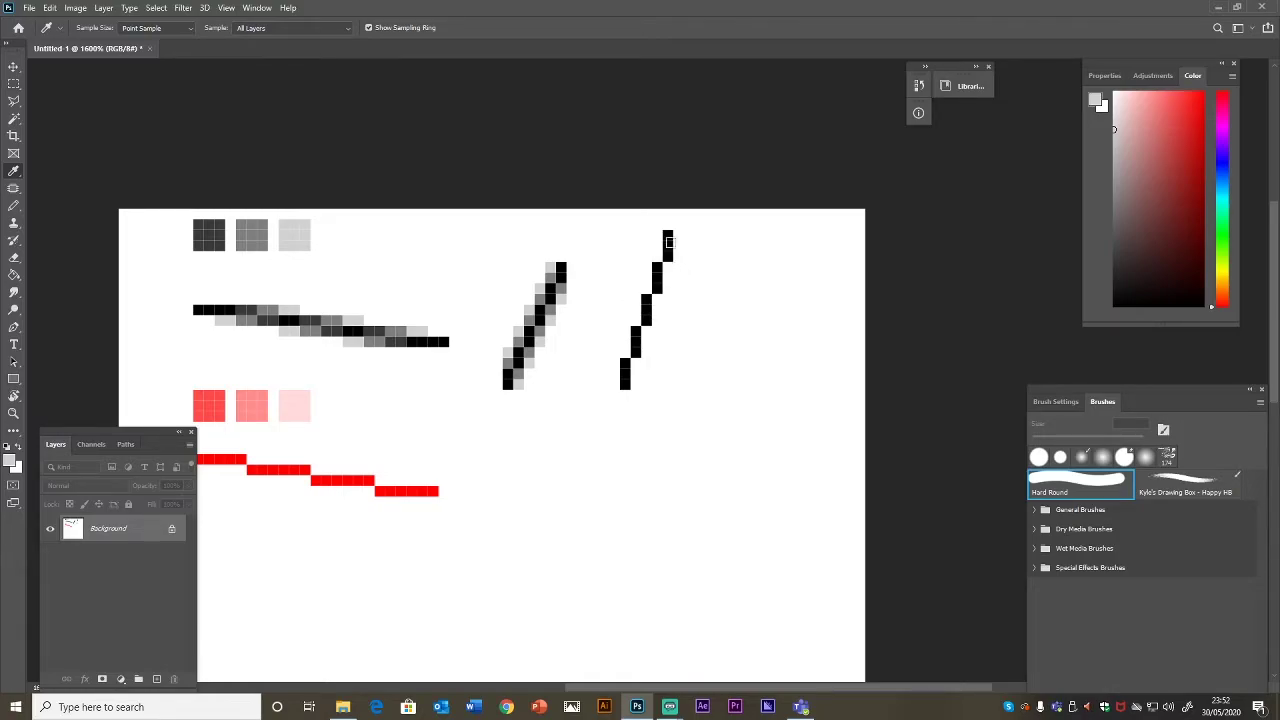
left_click(212, 234)
Paint dark grey pixels beside the right diagonal, undoing the stroke near its top.
key("b")
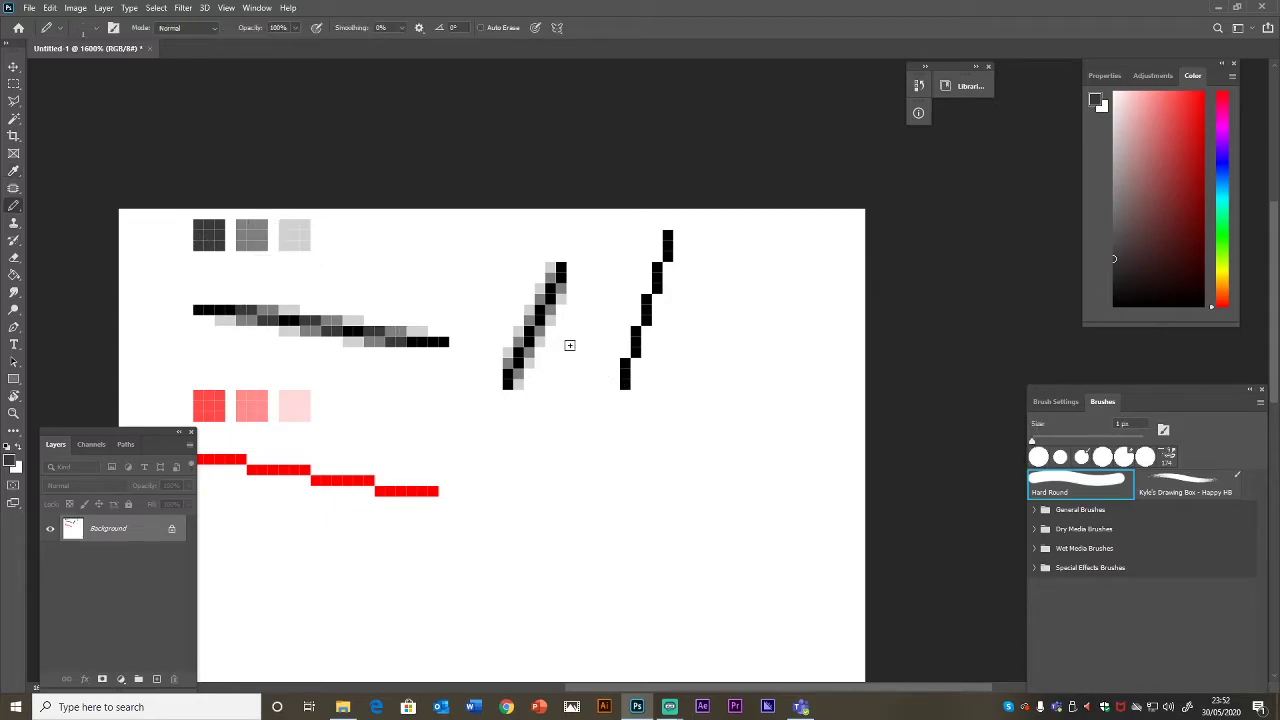
mouse_move(625, 352)
left_mouse_down()
mouse_move(636, 364)
mouse_move(646, 331)
left_mouse_up()
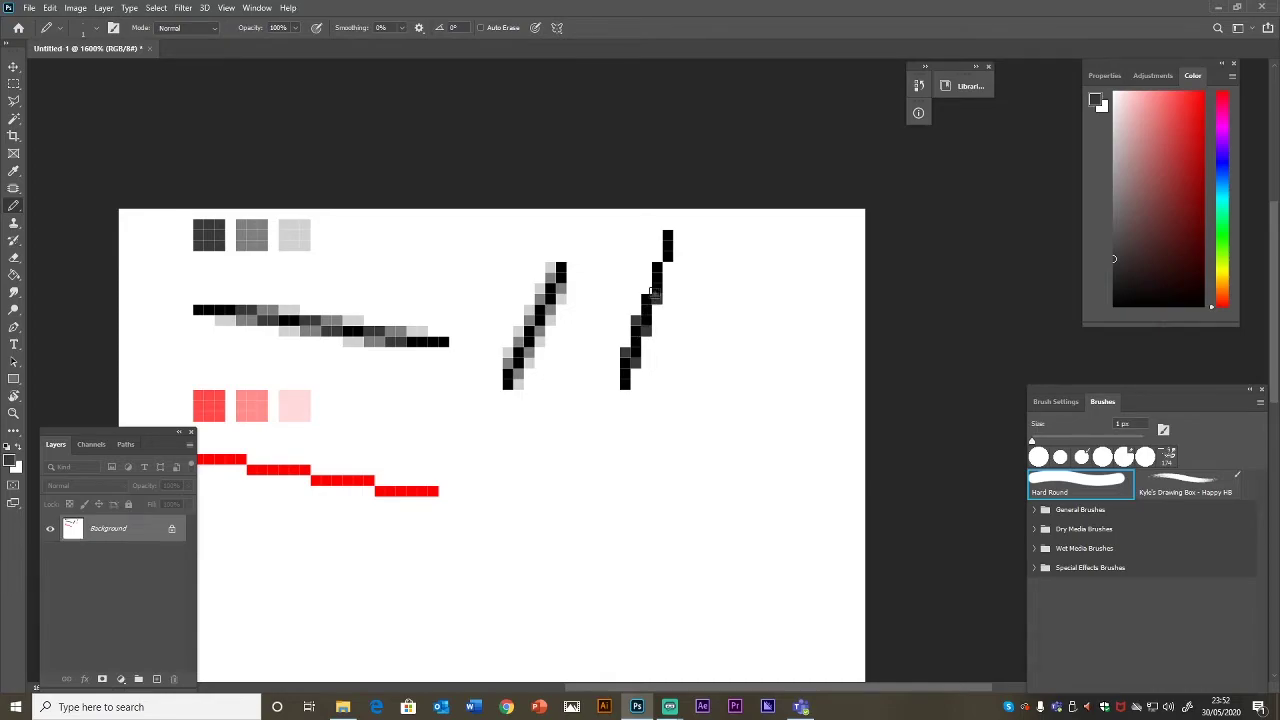
left_click(646, 289)
left_click_drag(662, 268, 666, 256)
key("ctrl+z")
Sample mid grey and add seven mid grey pixels along the right diagonal, including its bottom pixel.
key("i")
left_click(266, 236)
key("b")
left_click(643, 283)
left_click(656, 310)
left_click(636, 309)
left_click(642, 323)
left_click(646, 339)
left_click(629, 347)
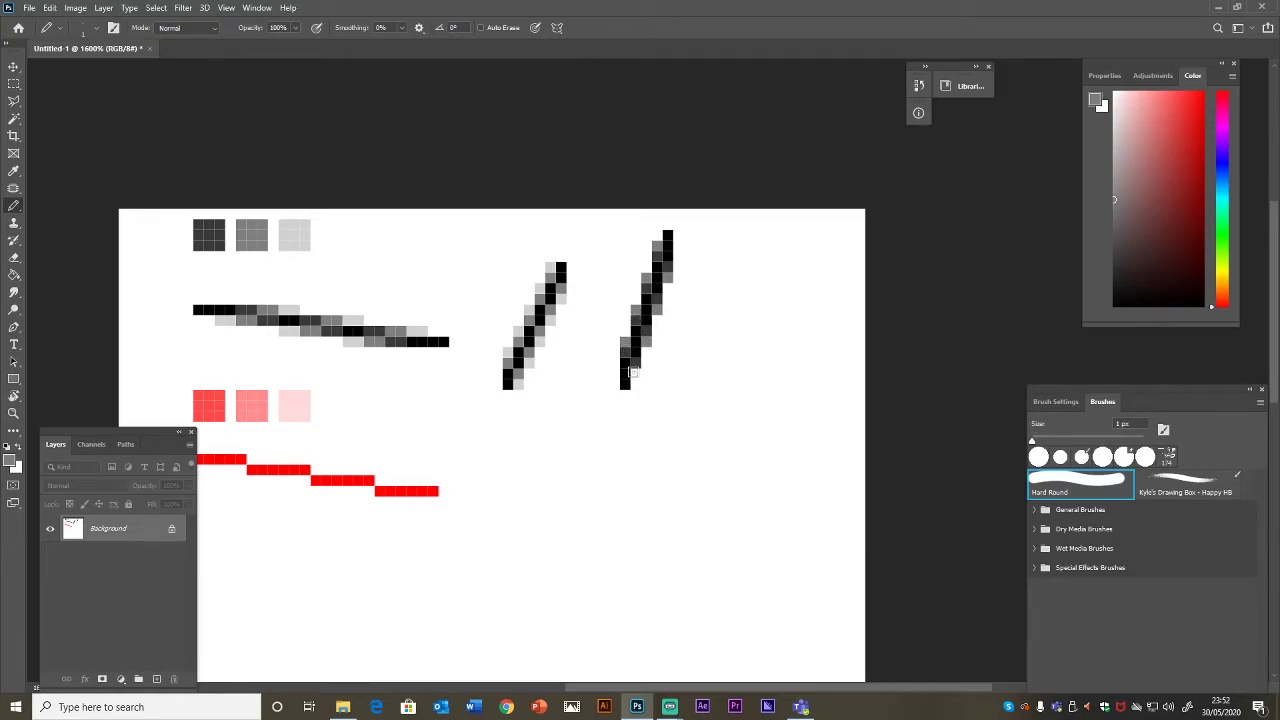
left_click(625, 350)
Sample light grey and add four light grey pixels around the right diagonal's steps.
key("i")
left_click(299, 236)
key("b")
left_click(634, 298)
left_click(655, 317)
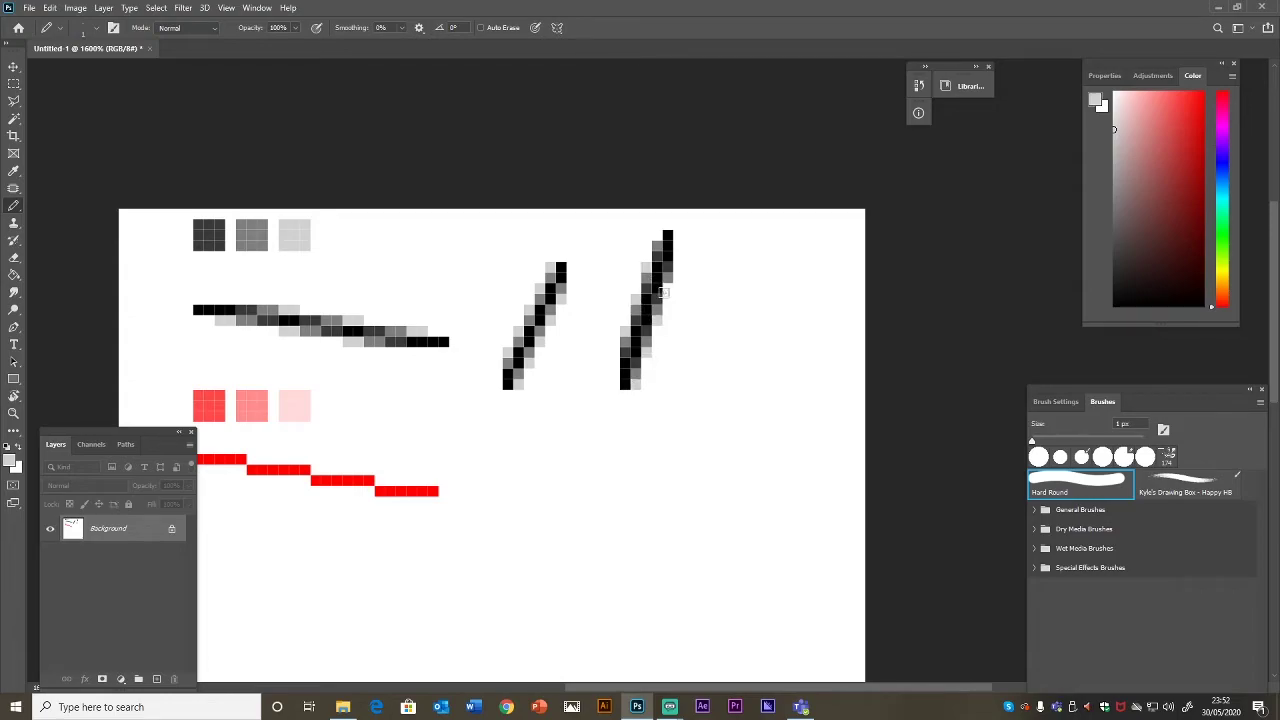
left_click(669, 284)
left_click(658, 236)
key("ctrl+minus")
key("ctrl+minus")
key("ctrl+minus")
key("ctrl+minus")
key("ctrl+minus")
key("ctrl+minus")
key("ctrl+minus")
key("ctrl+minus")
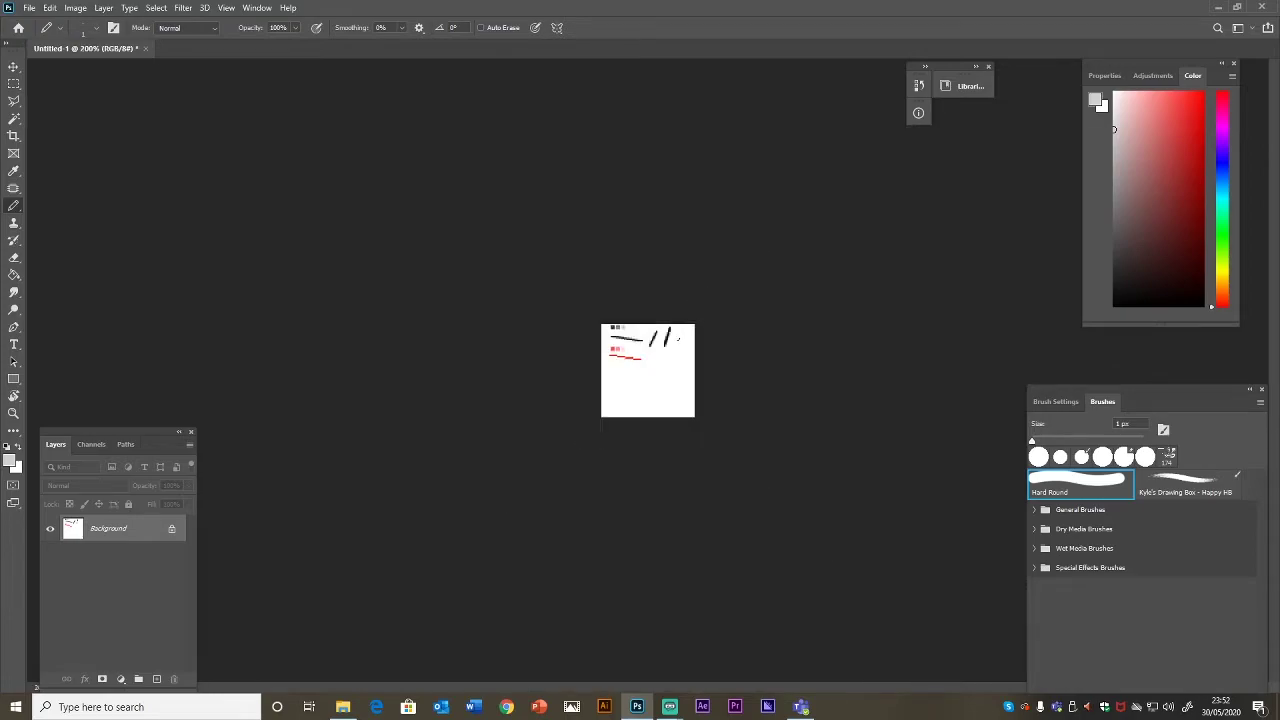
key("ctrl+minus")
key("ctrl+plus")
key("ctrl+plus")
key("ctrl+plus")
key("ctrl+plus")
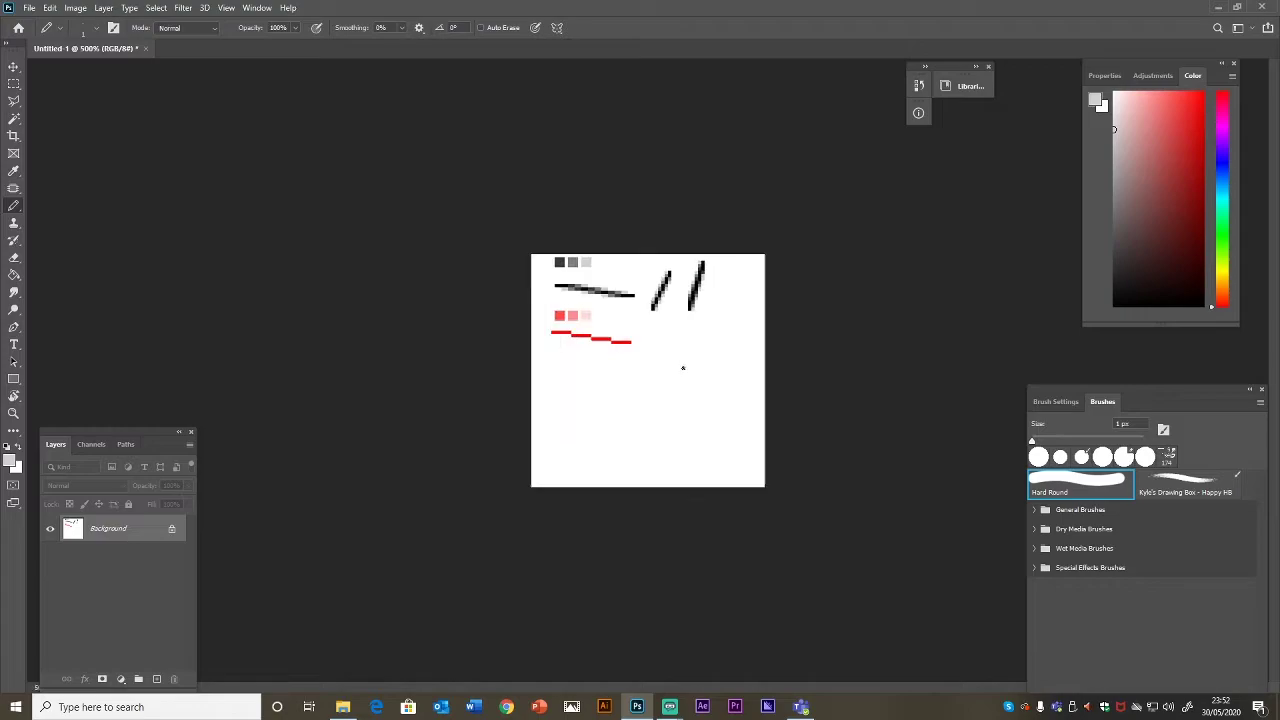
key("ctrl+plus")
key("ctrl+plus")
key("ctrl+plus")
key("ctrl+plus")
key("ctrl+plus")
left_click_drag(514, 331, 749, 457)
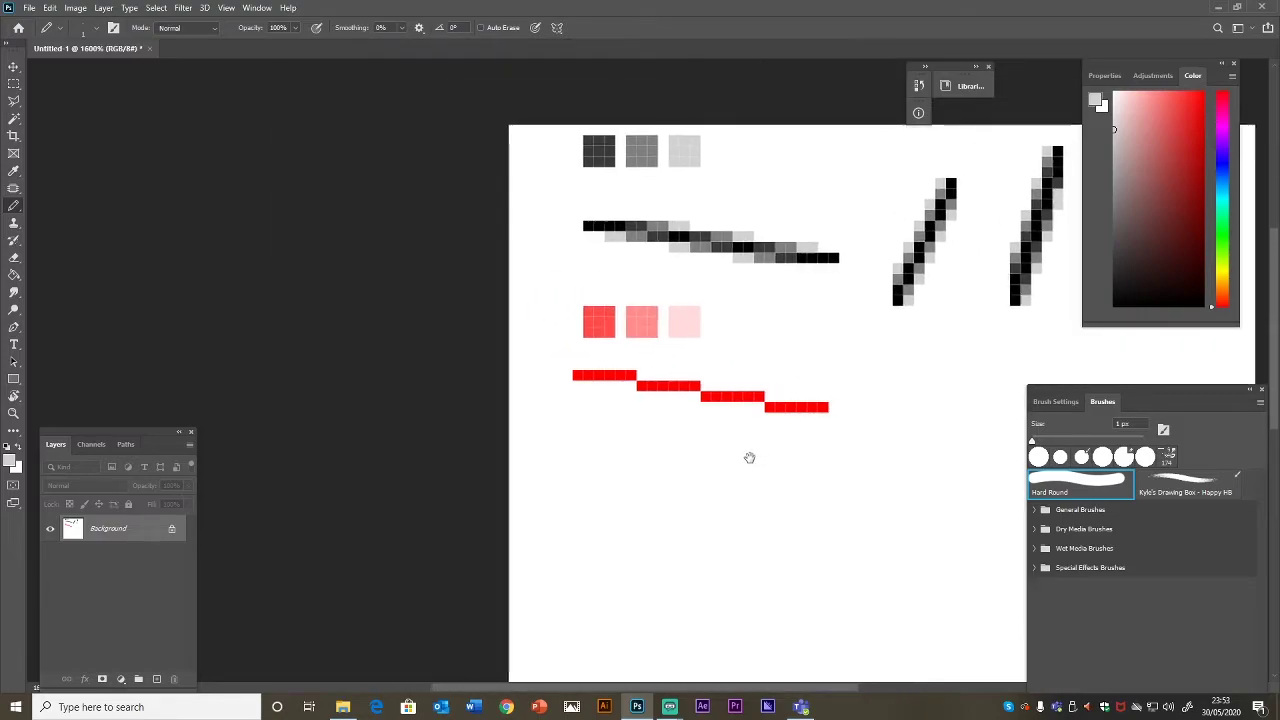
key("ctrl+plus")
left_click_drag(623, 397, 575, 400)
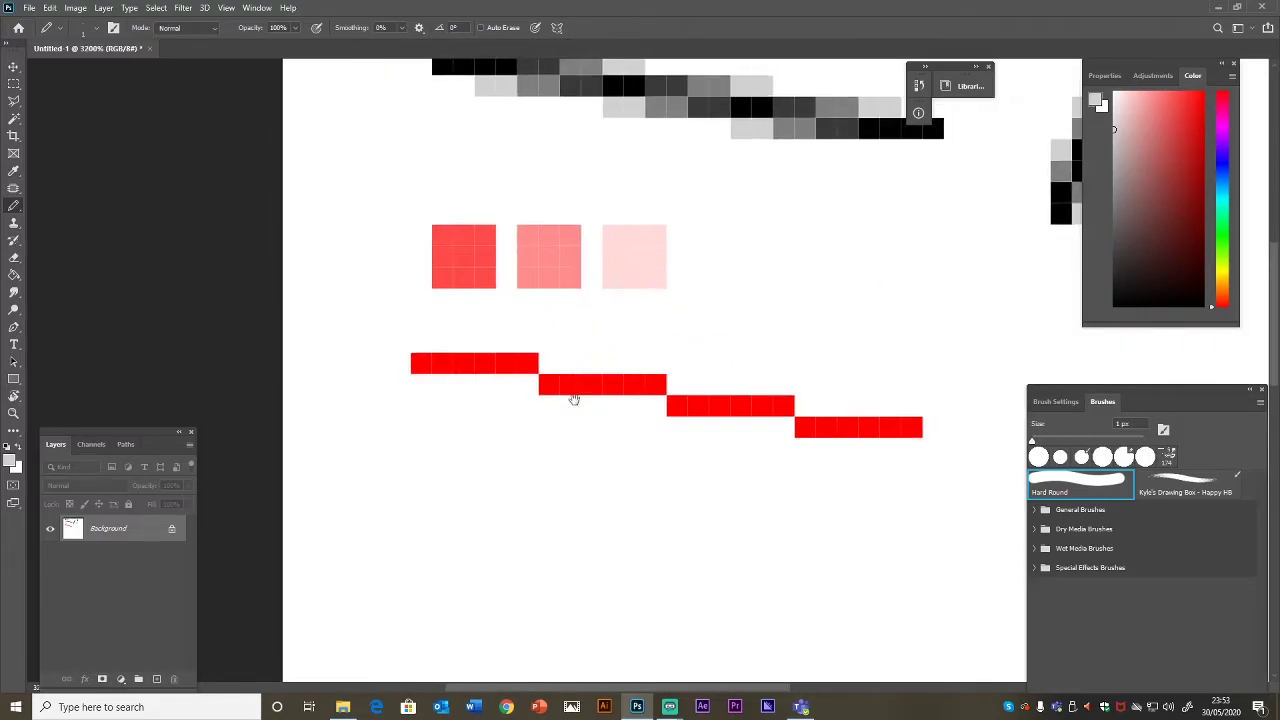
key("ctrl+minus")
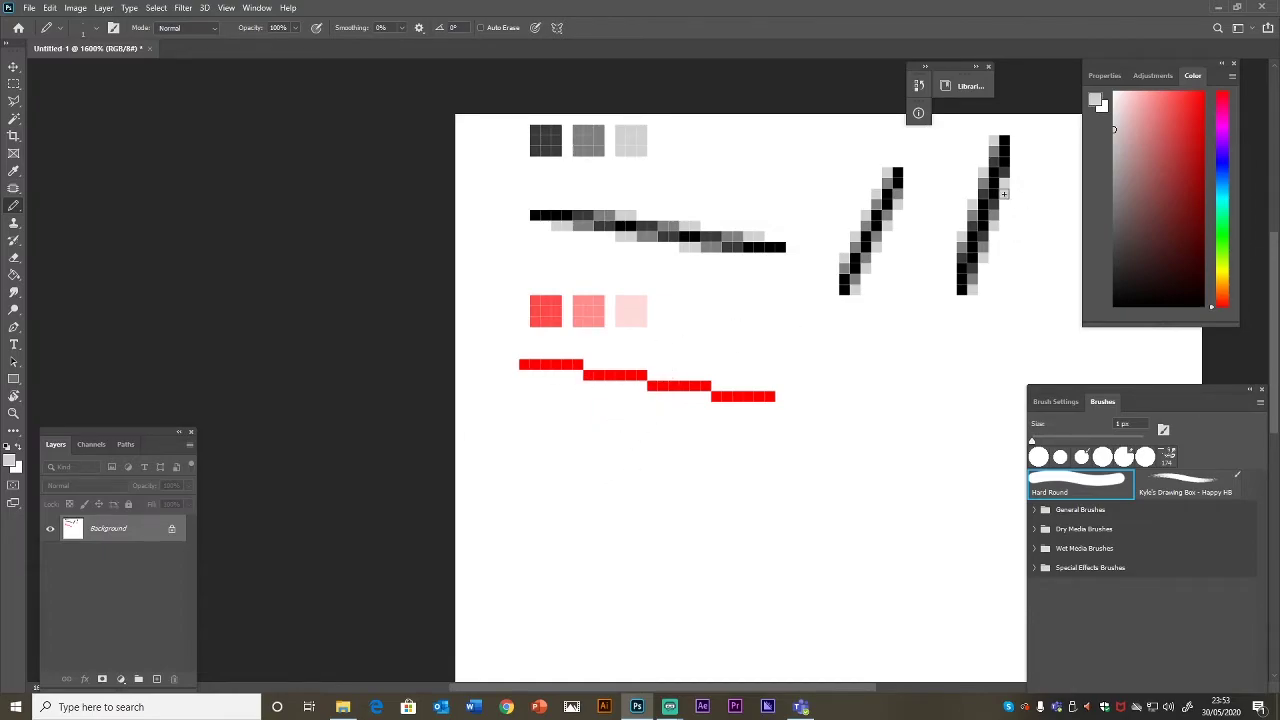
Sample the red line and the red and pink shade squares with the Eyedropper.
key("i")
left_click(556, 314)
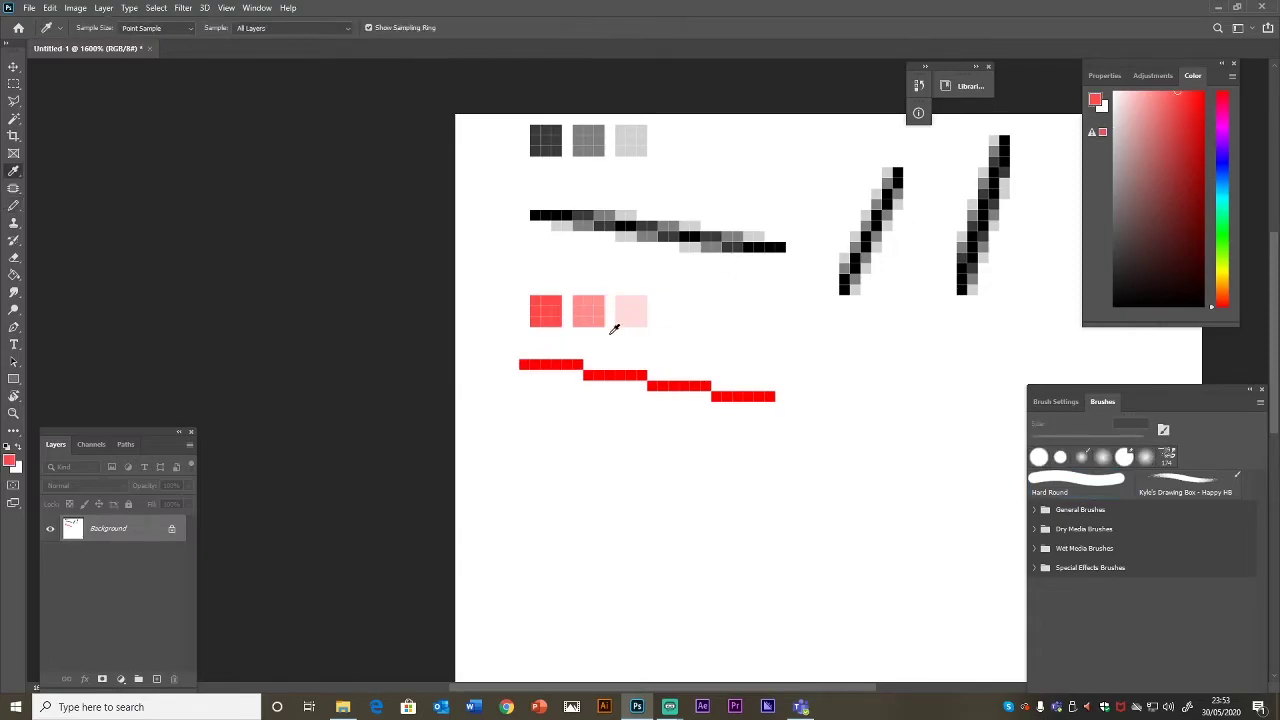
left_click(578, 364)
left_click(1204, 92)
left_click(556, 316)
left_click(590, 302)
left_click(630, 314)
left_click(538, 312)
Pencil pale red pixels just before and after each step of the red line.
key("b")
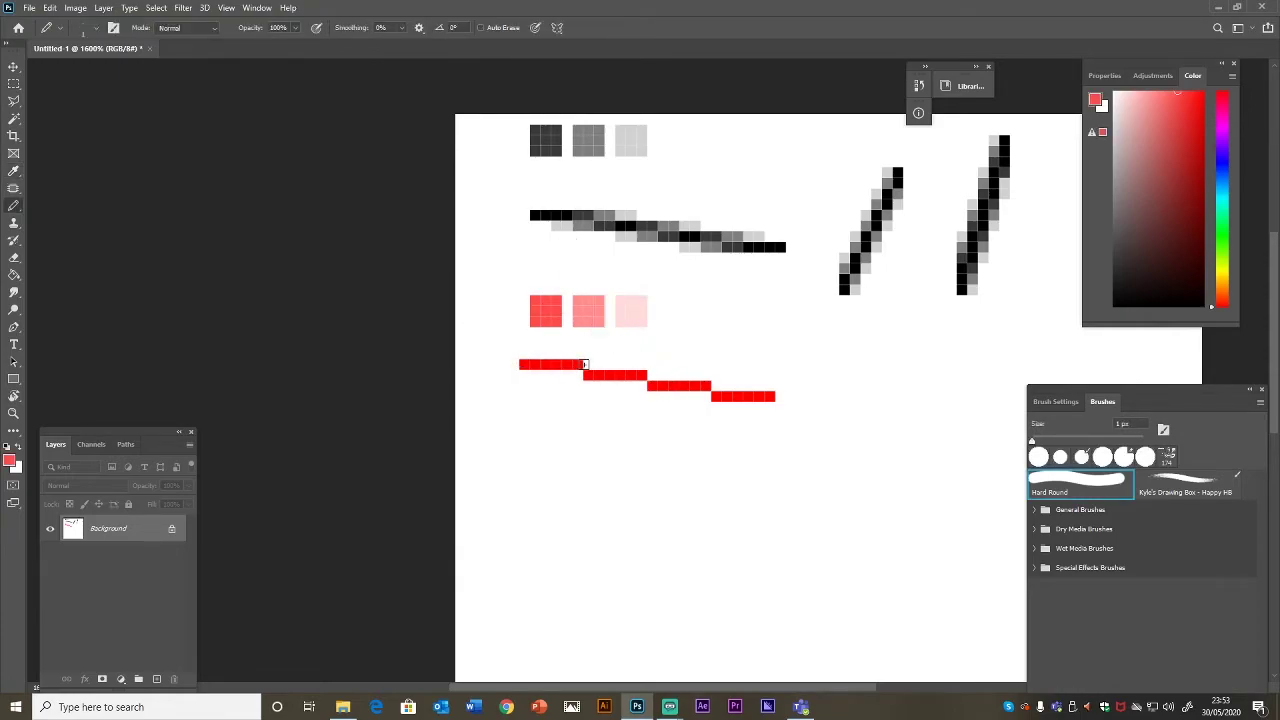
left_click(592, 364)
left_click(575, 375)
left_click(655, 375)
left_click(632, 385)
left_click(727, 385)
left_click(695, 396)
Add mid-pink pixels at the left and right ends of the red line's rows.
left_click(590, 312, "alt")
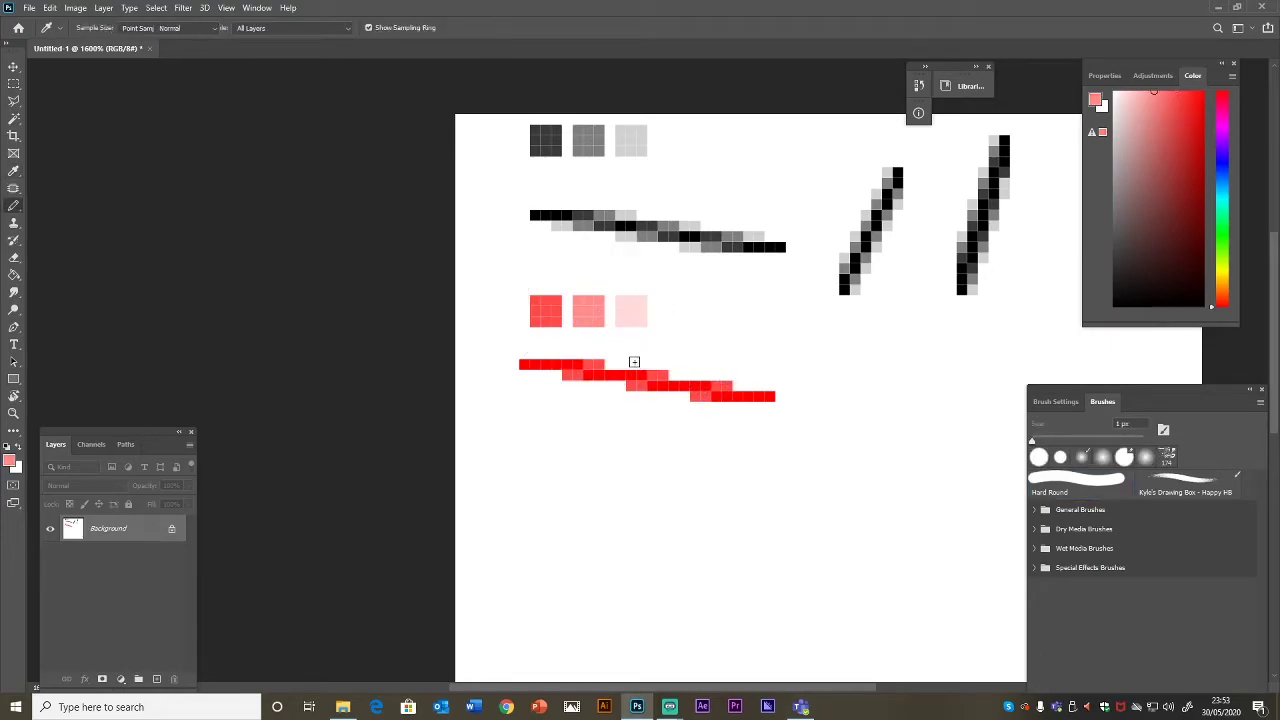
left_click(619, 364)
left_click(553, 374)
left_click(612, 385)
left_click(678, 374)
left_click(679, 396)
left_click(743, 385)
Add lightest pink pixels at the row ends, undoing one misplaced bottom-row pixel.
left_click(637, 310, "alt")
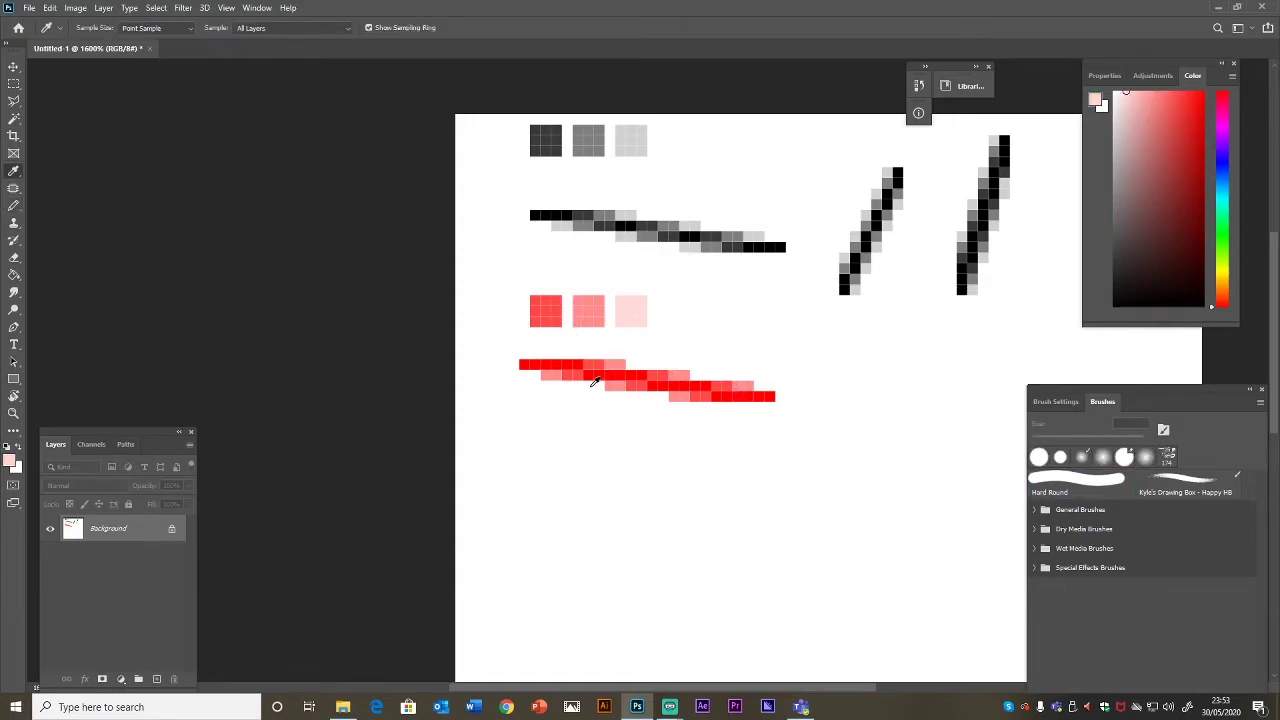
left_click(637, 364)
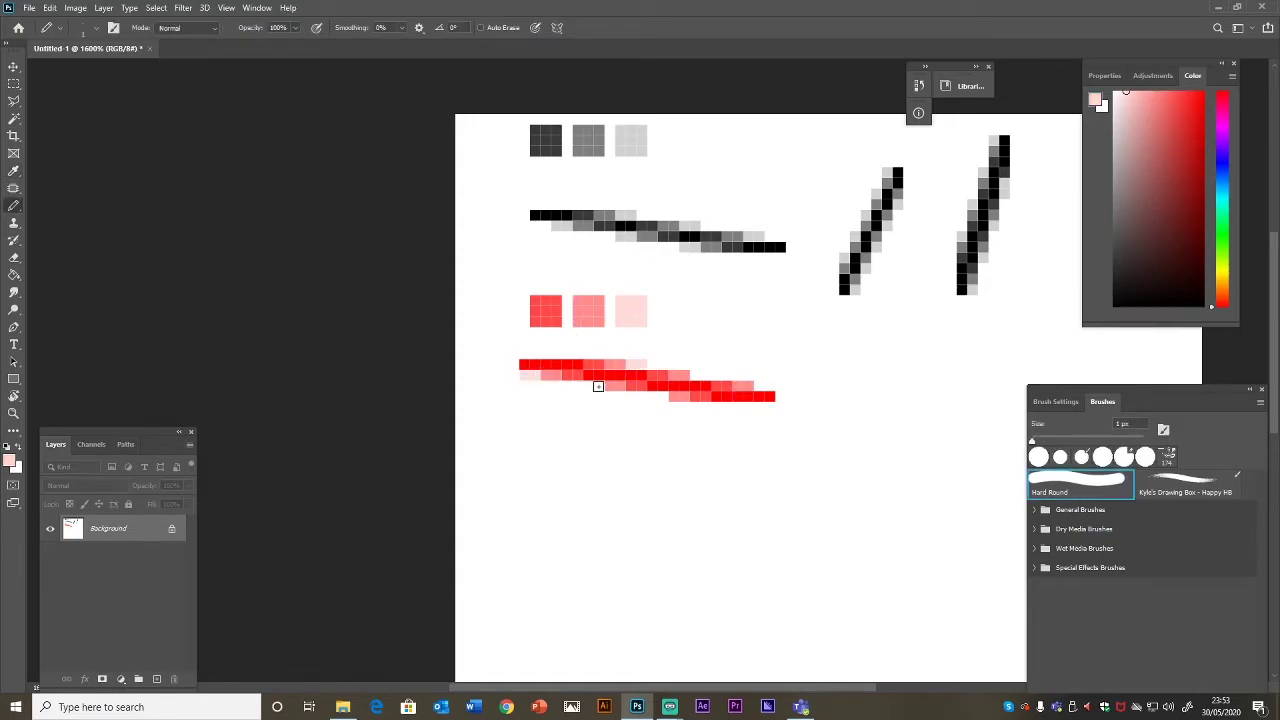
left_click_drag(588, 387, 599, 387)
left_click(642, 396)
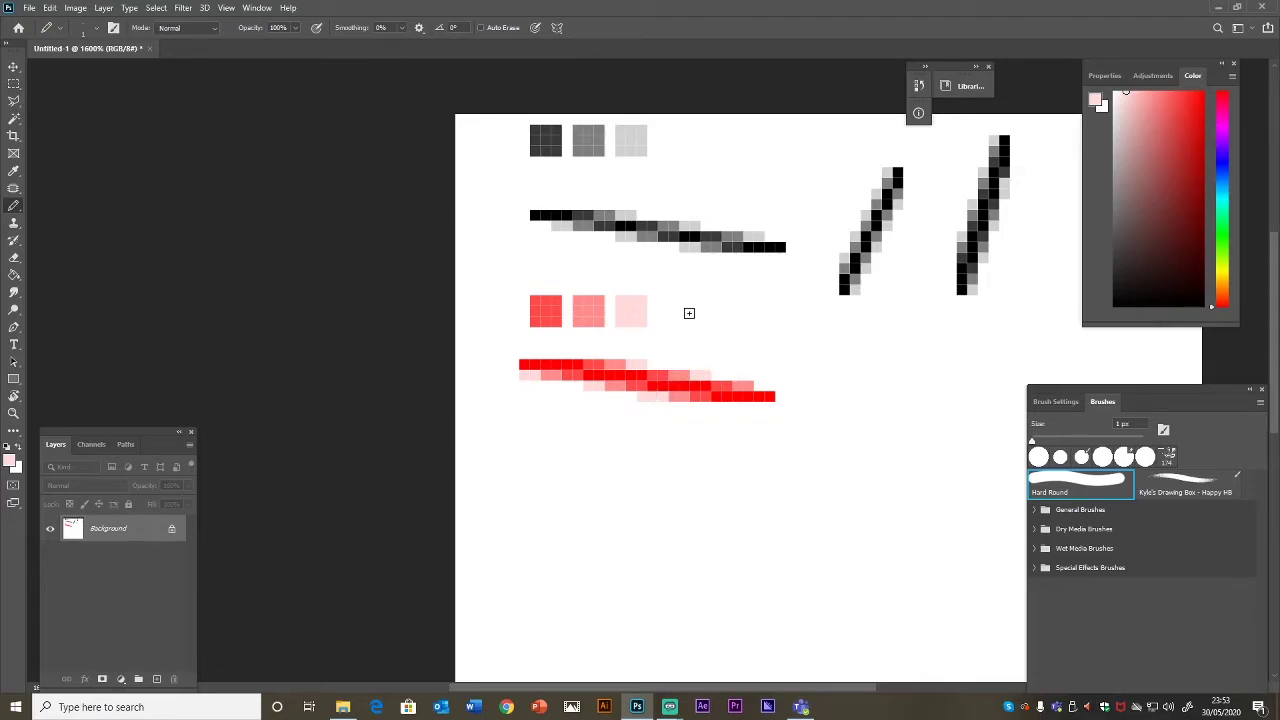
key("ctrl+z")
left_click(764, 386)
Draw a new red stepped line below the others, extend it one pixel and erase a stray pixel.
scroll(757, 430, "down", 8)
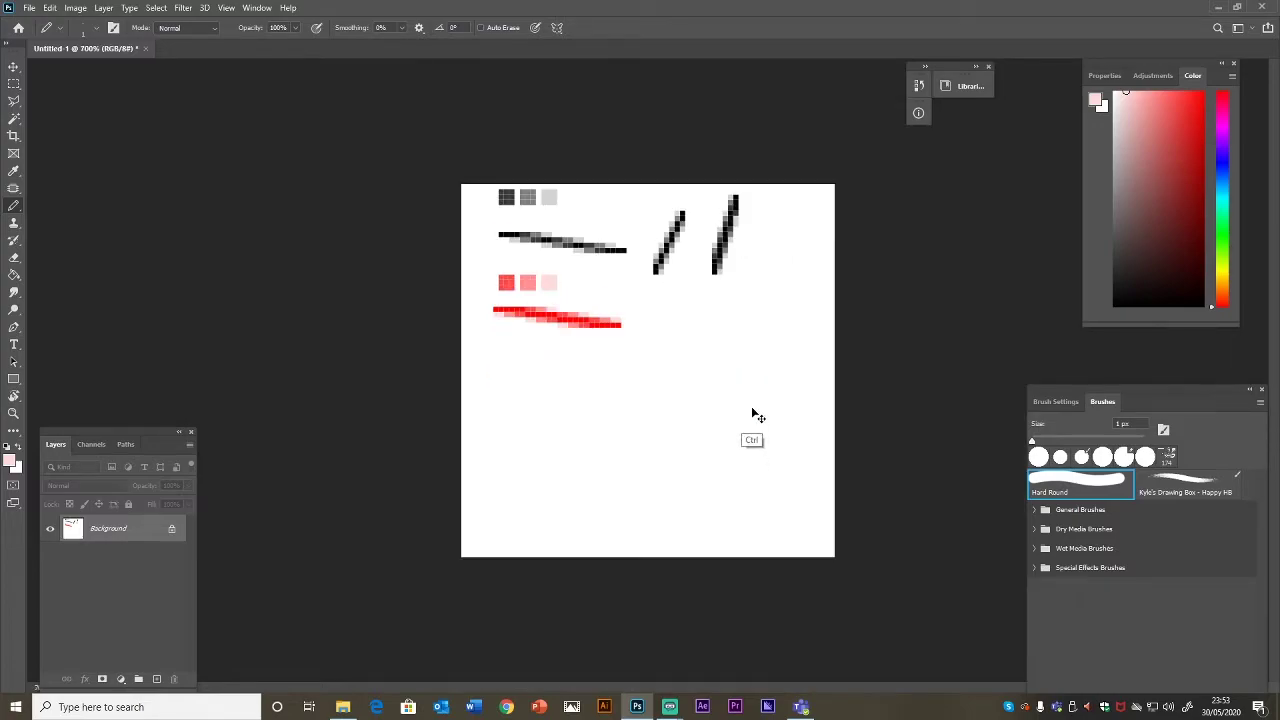
scroll(622, 364, "down", 2)
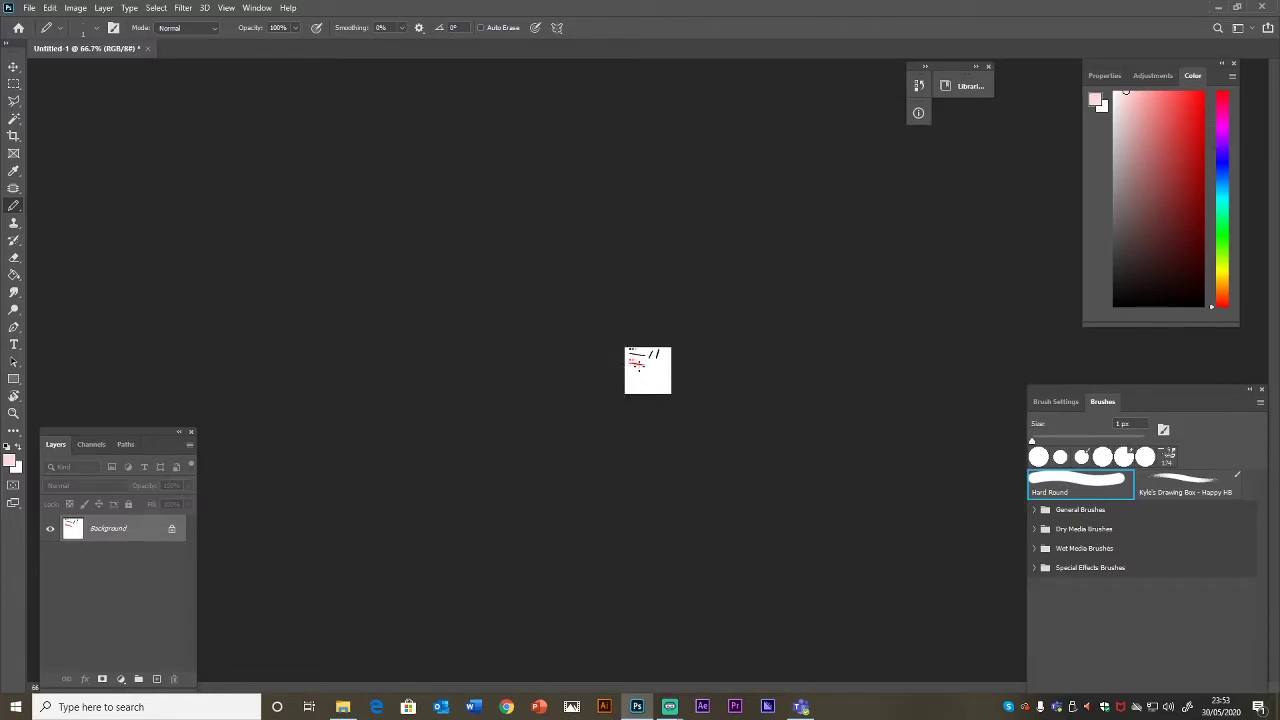
scroll(650, 390, "up", 9)
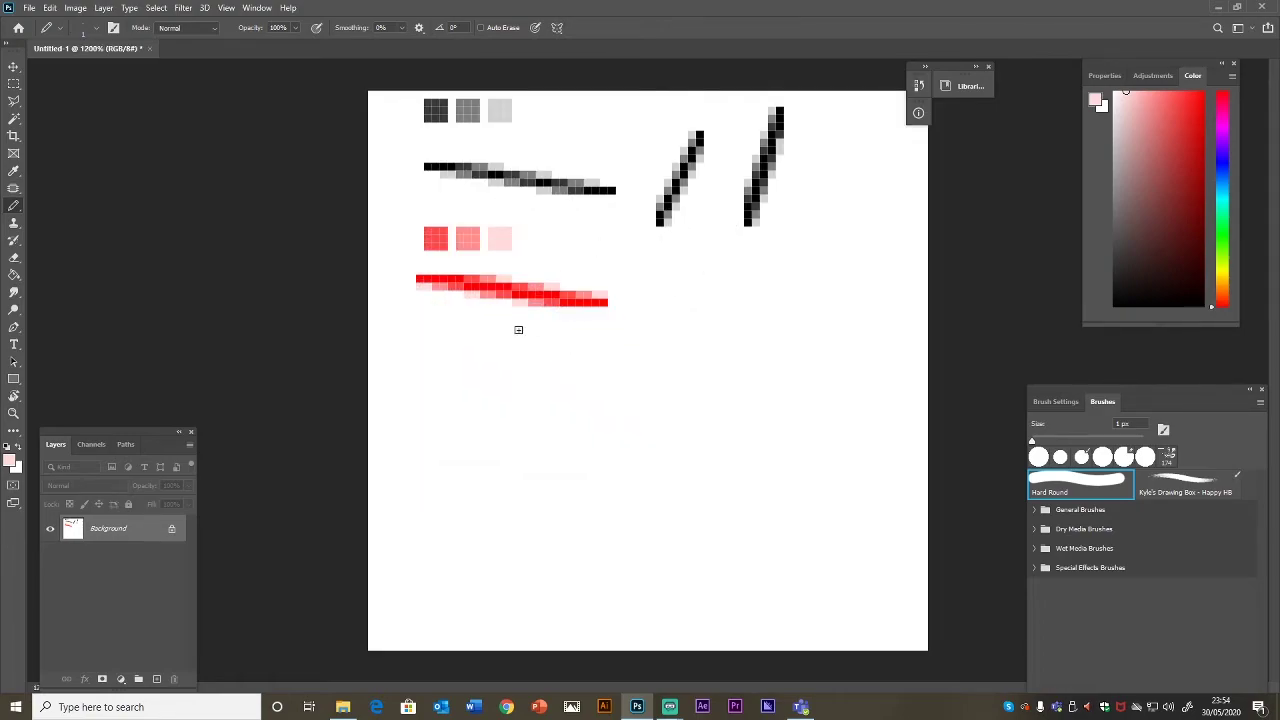
scroll(508, 348, "up", 1)
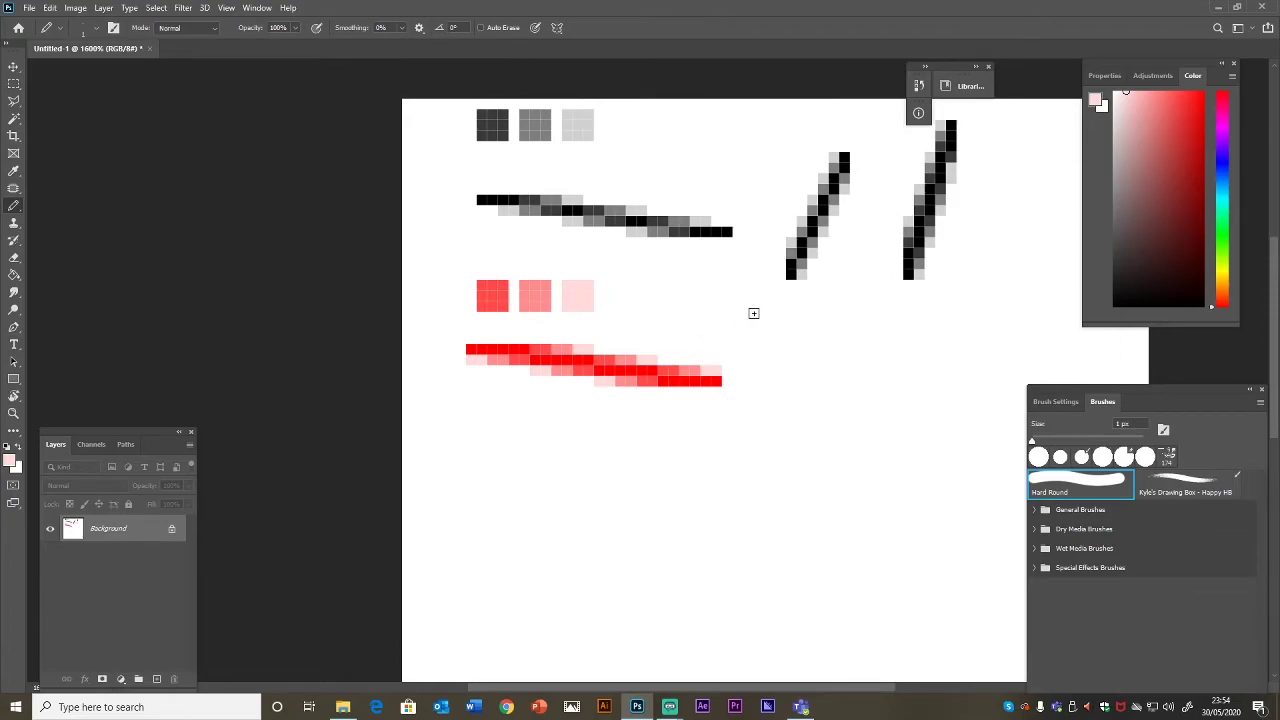
left_click_drag(1181, 254, 1197, 116)
left_click_drag(600, 500, 669, 366)
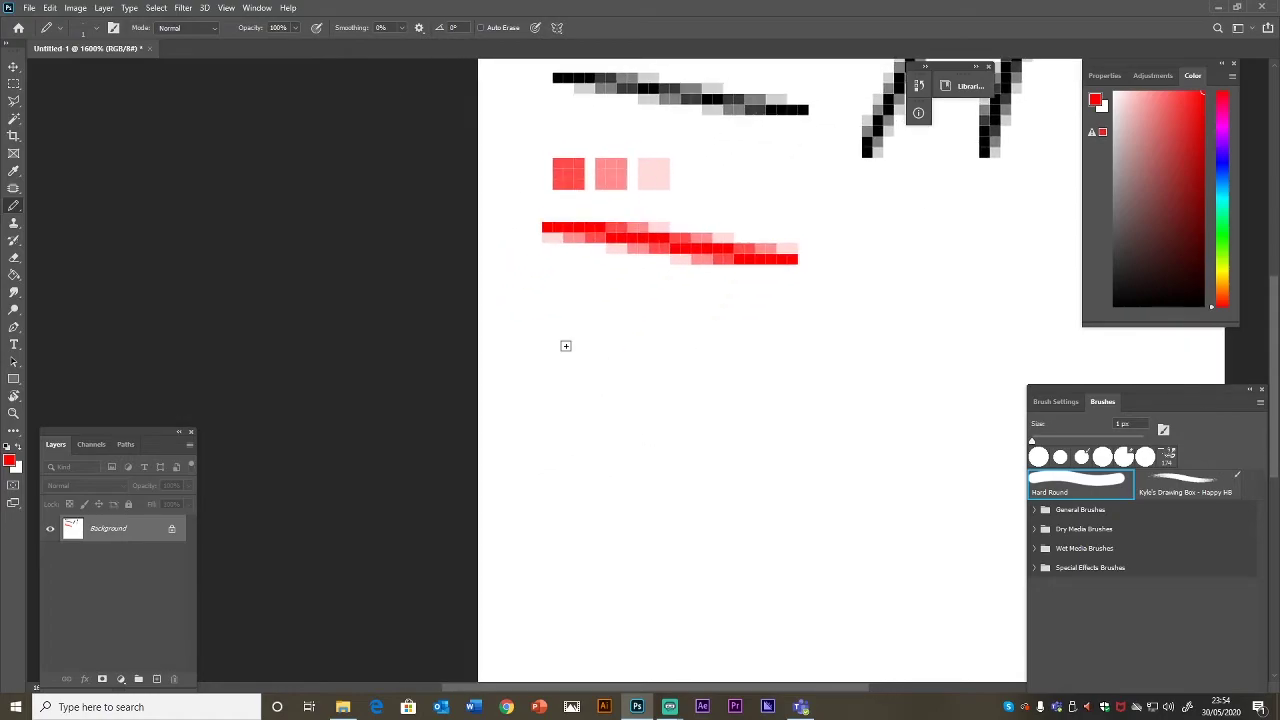
mouse_move(531, 355)
left_mouse_down()
mouse_move(611, 370)
mouse_move(686, 375)
mouse_move(664, 380)
mouse_move(781, 387)
left_mouse_up()
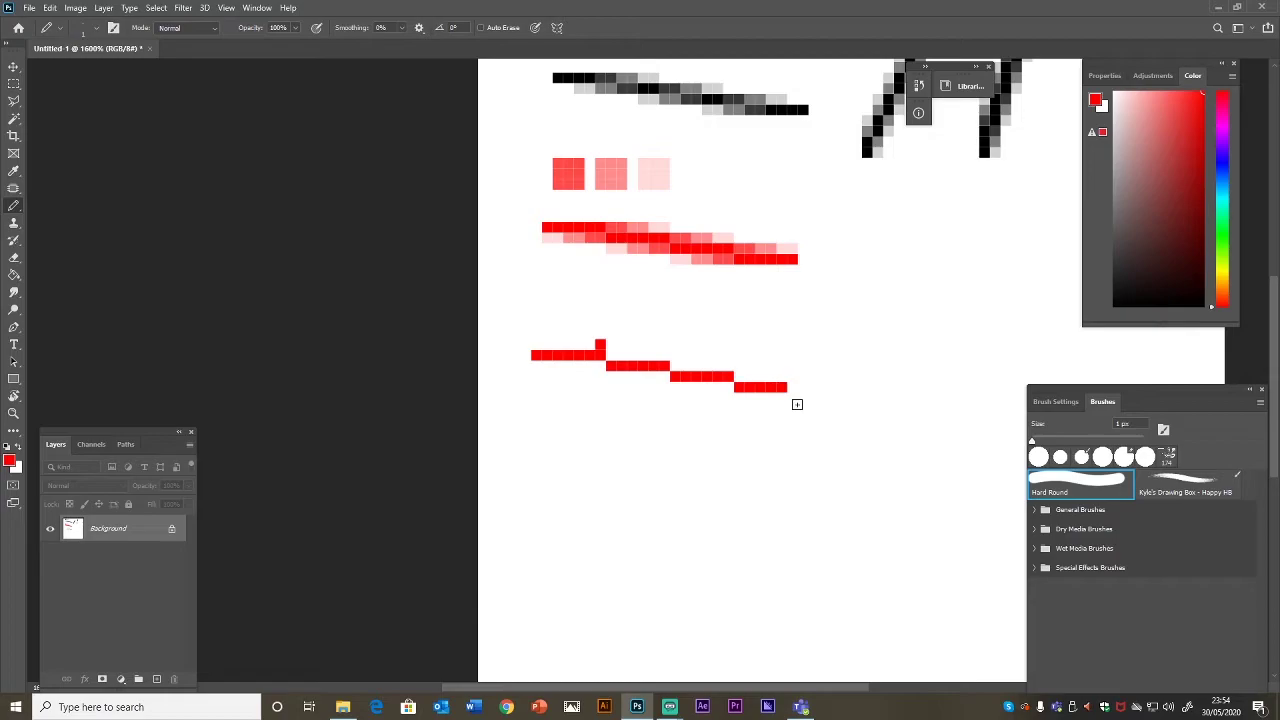
left_click(792, 388)
left_click(600, 346)
Pick orange in the Color panel and draw an orange outline around the lower red line.
left_click_drag(1219, 302, 1219, 292)
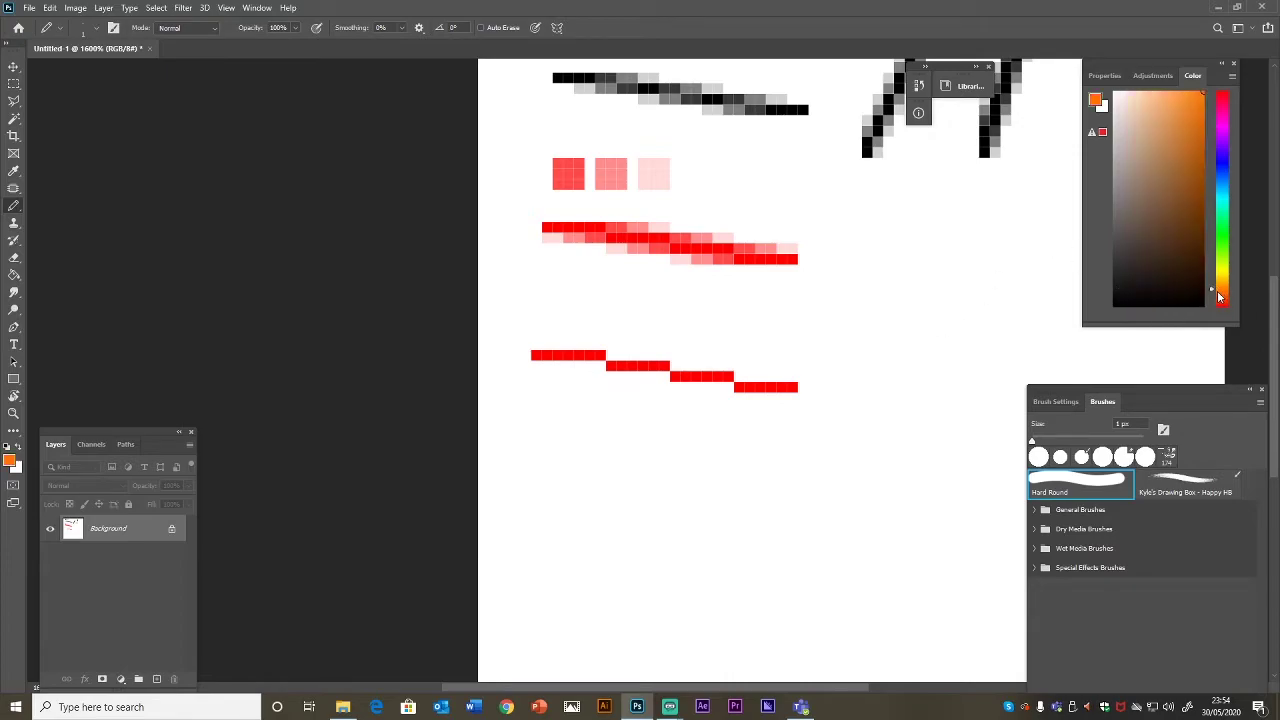
left_click(1210, 93)
left_click(1222, 95)
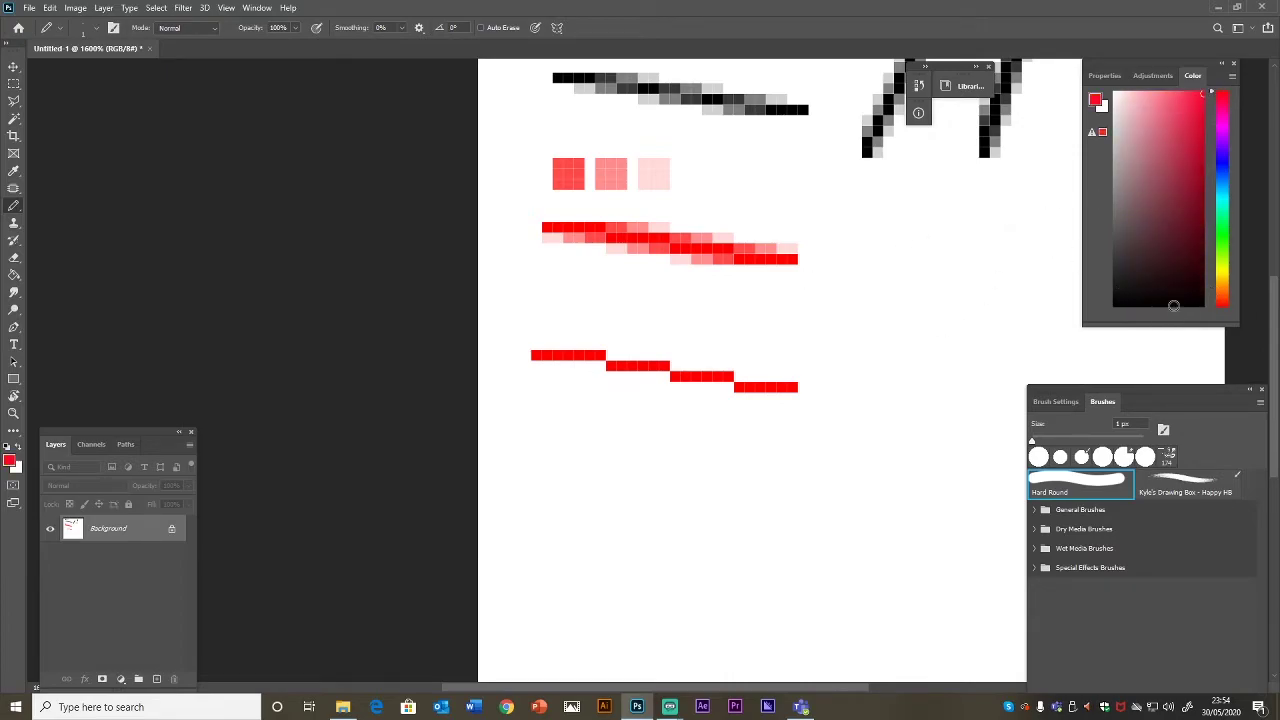
left_click_drag(1219, 283, 1222, 303)
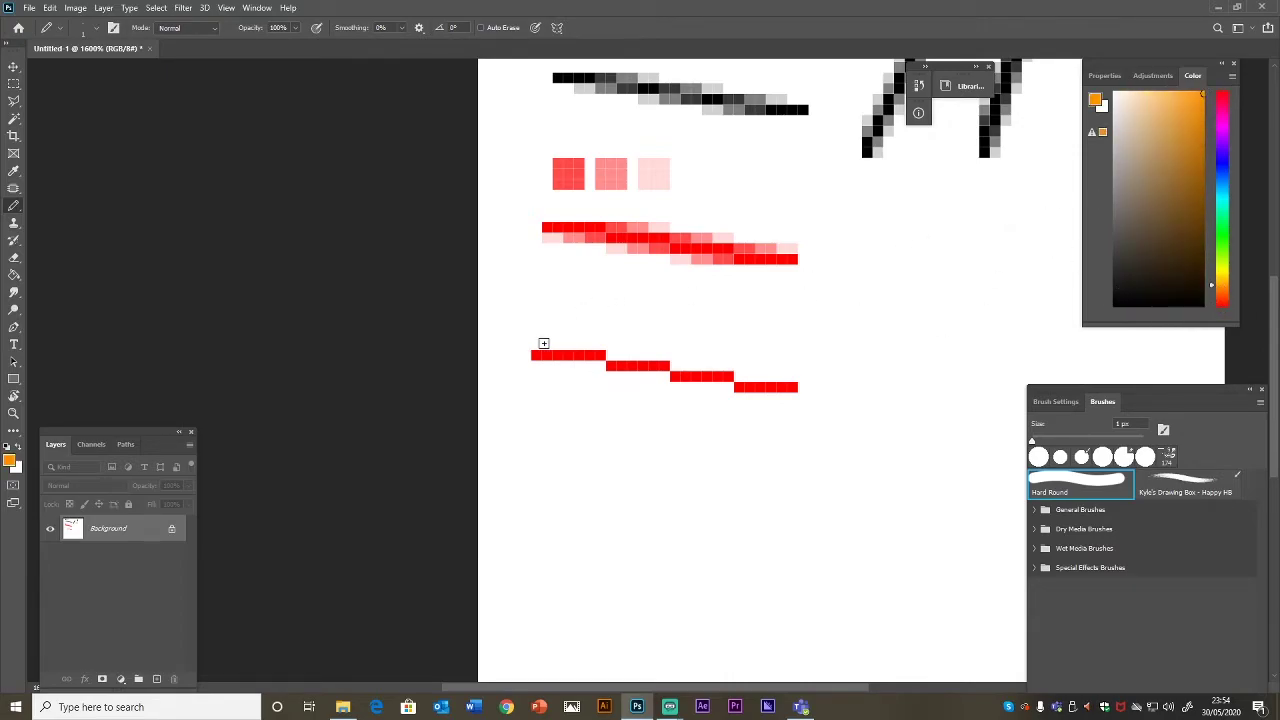
mouse_move(505, 312)
left_mouse_down()
mouse_move(870, 317)
mouse_move(841, 448)
mouse_move(751, 468)
mouse_move(512, 445)
mouse_move(497, 329)
left_mouse_up()
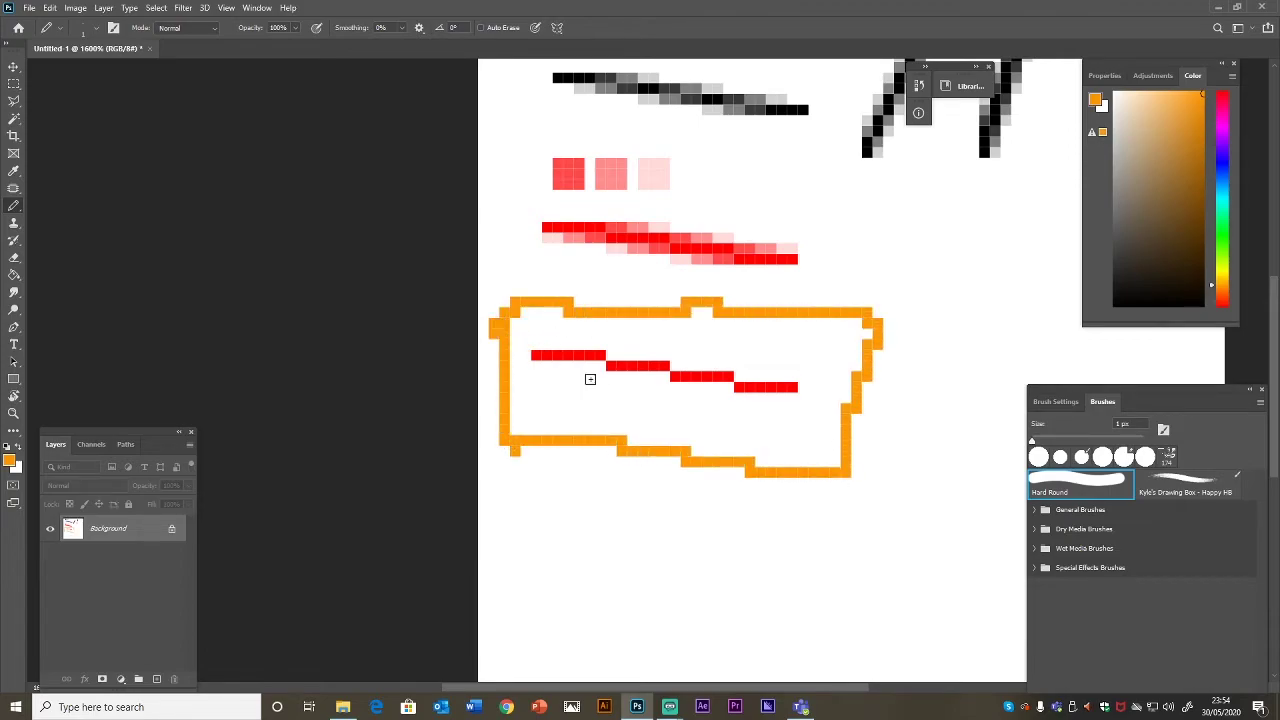
Fill the orange outline solid orange with the Paint Bucket, then sample the line's red.
key("g")
left_click(594, 400)
key("b")
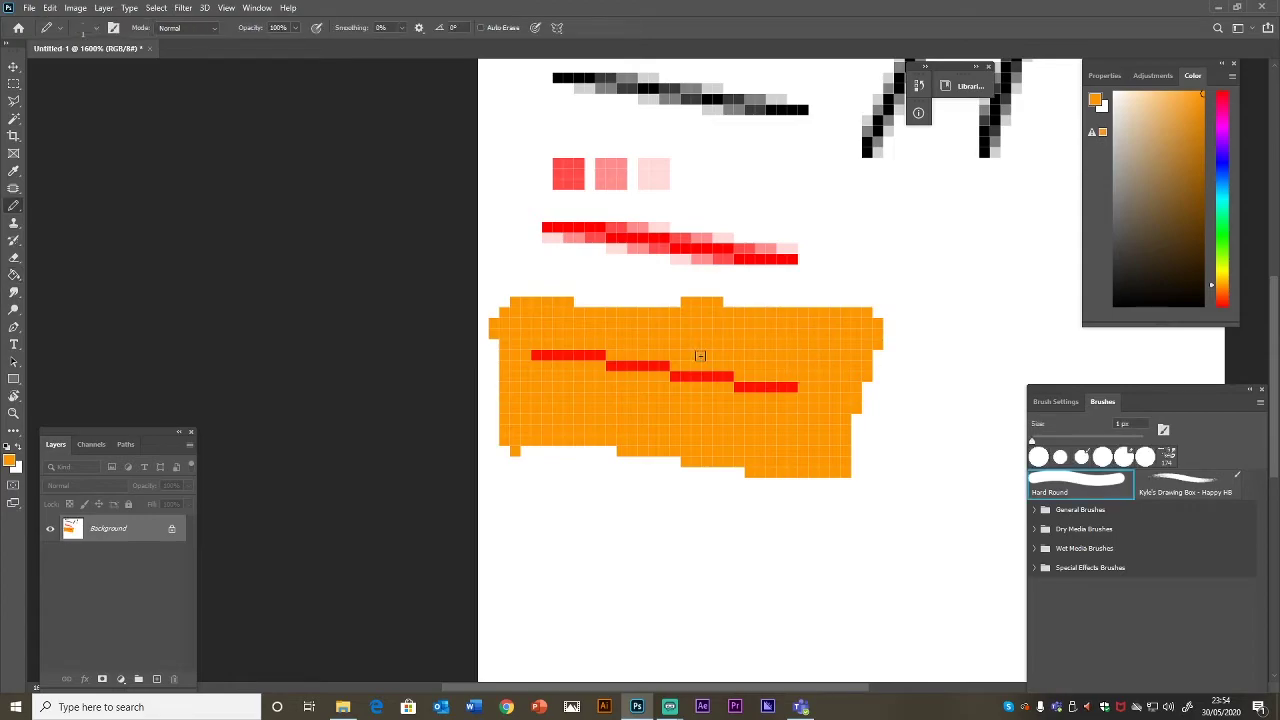
key("i")
left_click(600, 352)
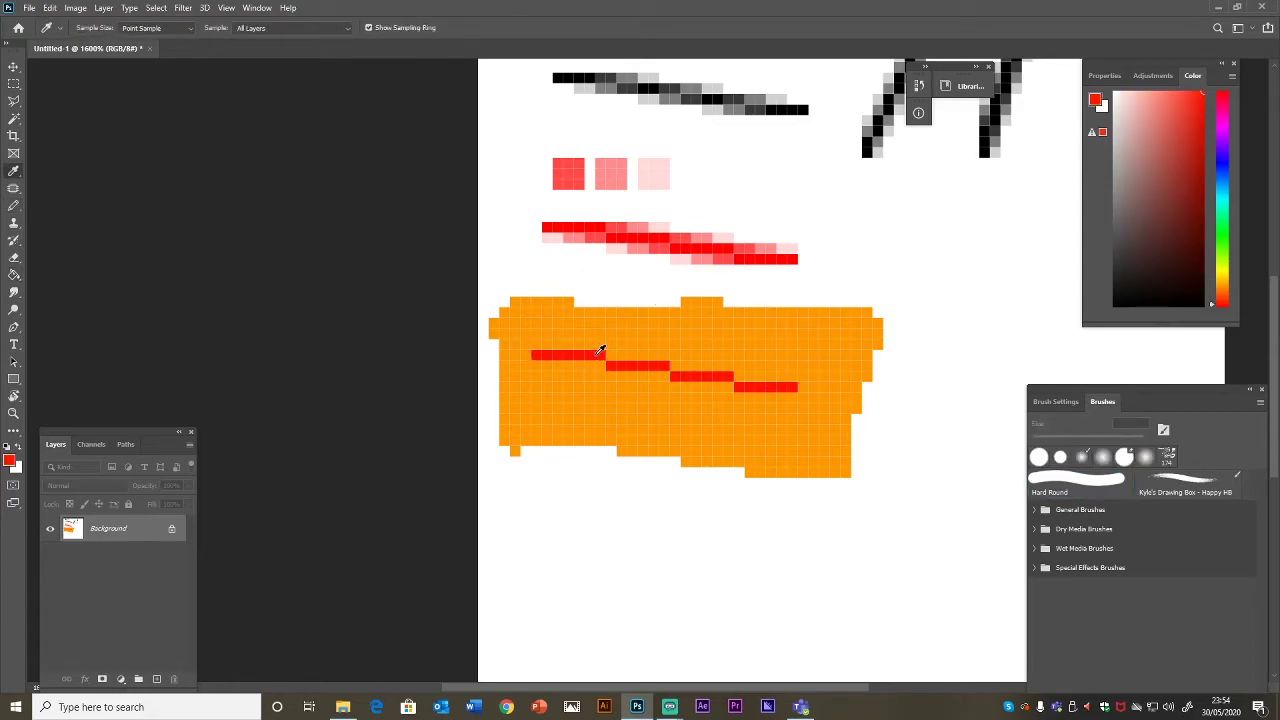
key("b")
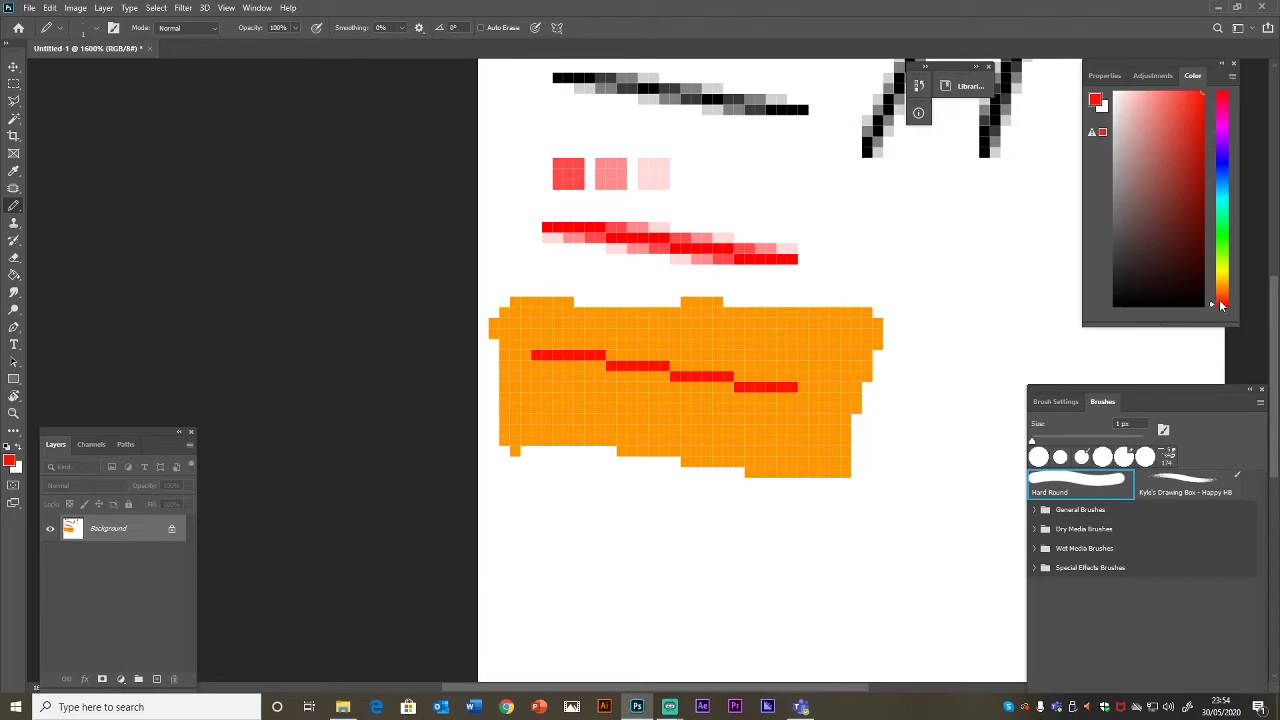
Add orange-red pixels between the red steps and at the row ends.
left_click(1226, 301)
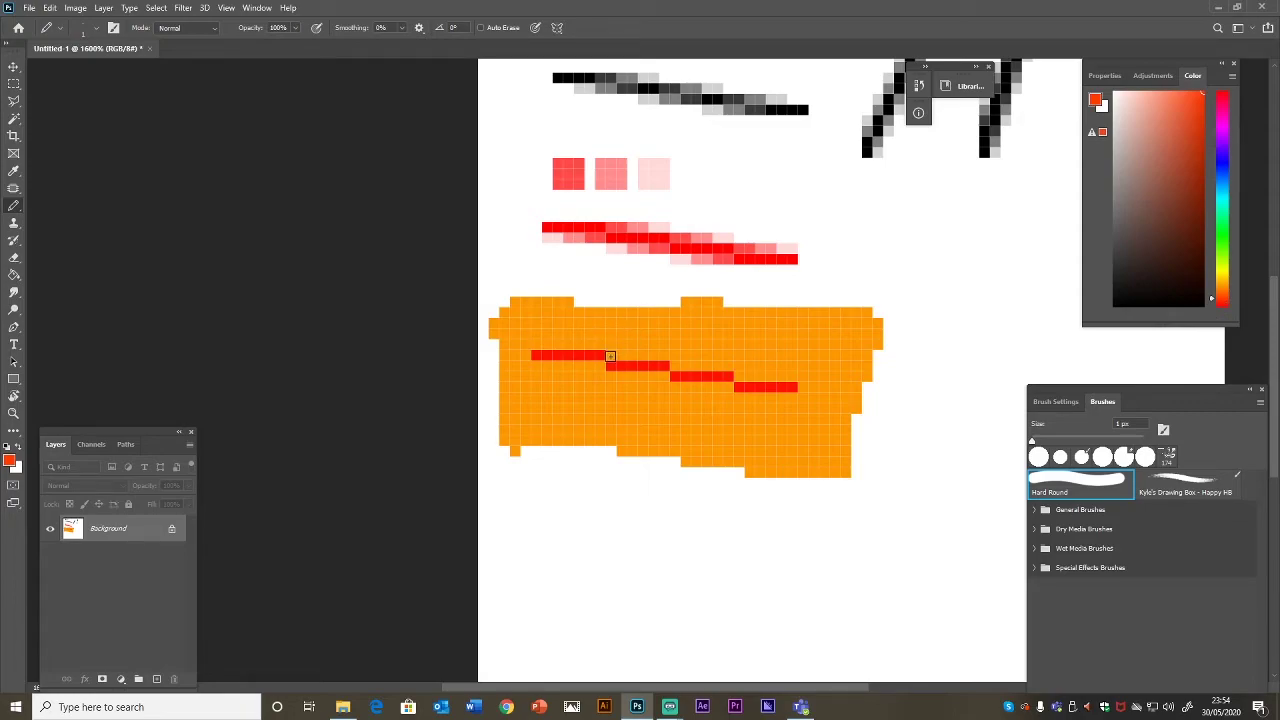
mouse_move(610, 356)
left_mouse_down()
mouse_move(597, 366)
mouse_move(686, 367)
mouse_move(665, 376)
left_mouse_up()
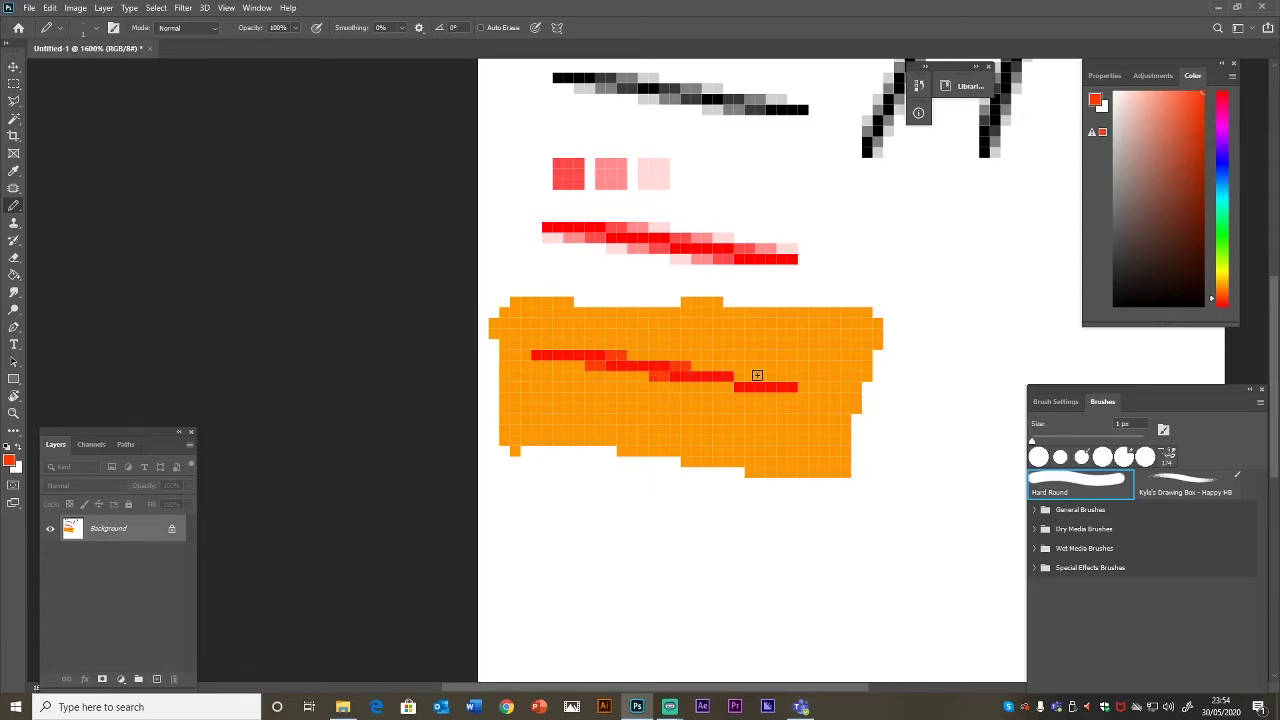
left_click(745, 376)
left_click(723, 387)
Shift the colour toward orange and add shade cells where steps meet and at row ends.
left_click_drag(1220, 297, 1220, 291)
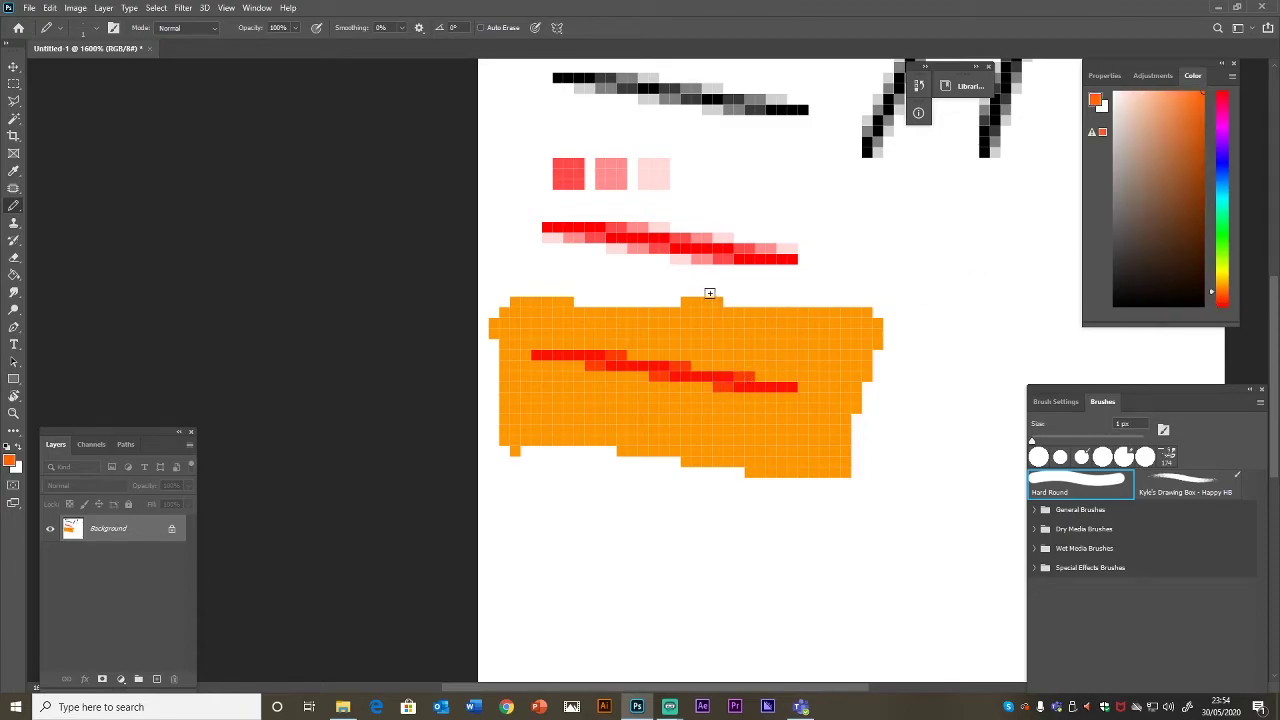
left_click(645, 376)
left_click(634, 376)
left_click(640, 355)
left_click(579, 366)
left_click(568, 366)
left_click(760, 376)
left_click(771, 376)
left_click(707, 386)
left_click(697, 386)
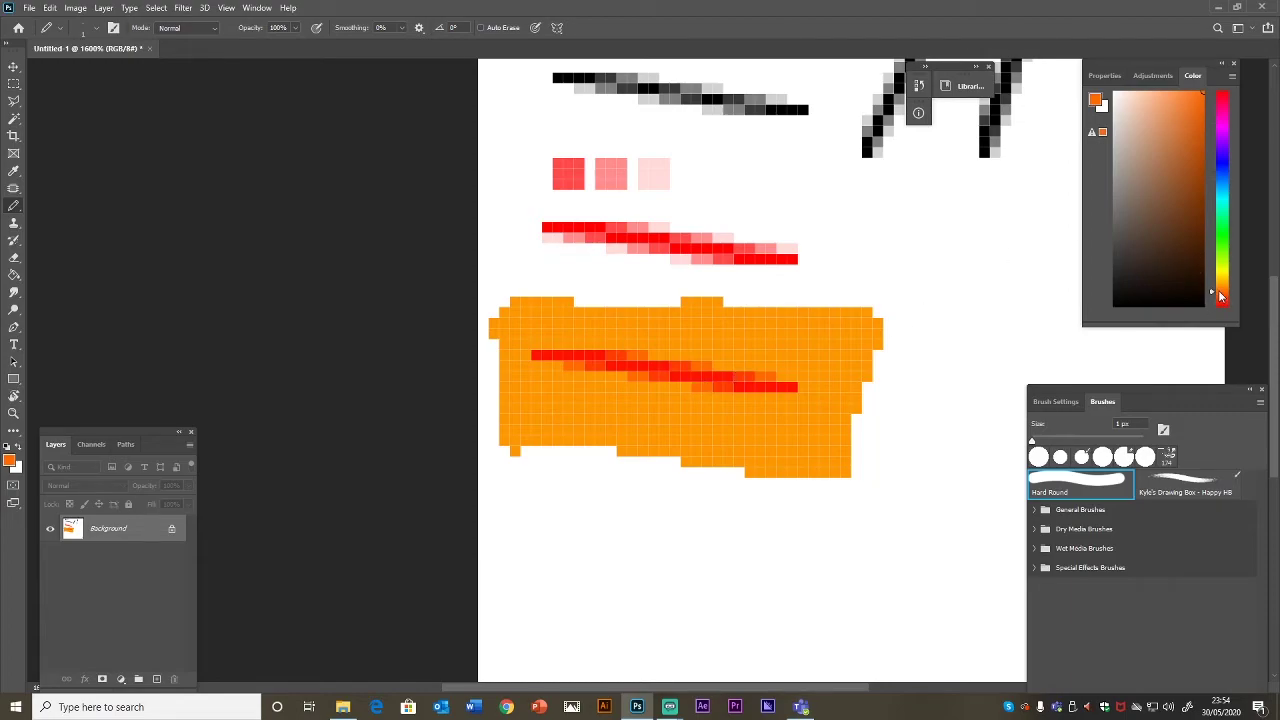
left_click(1219, 284)
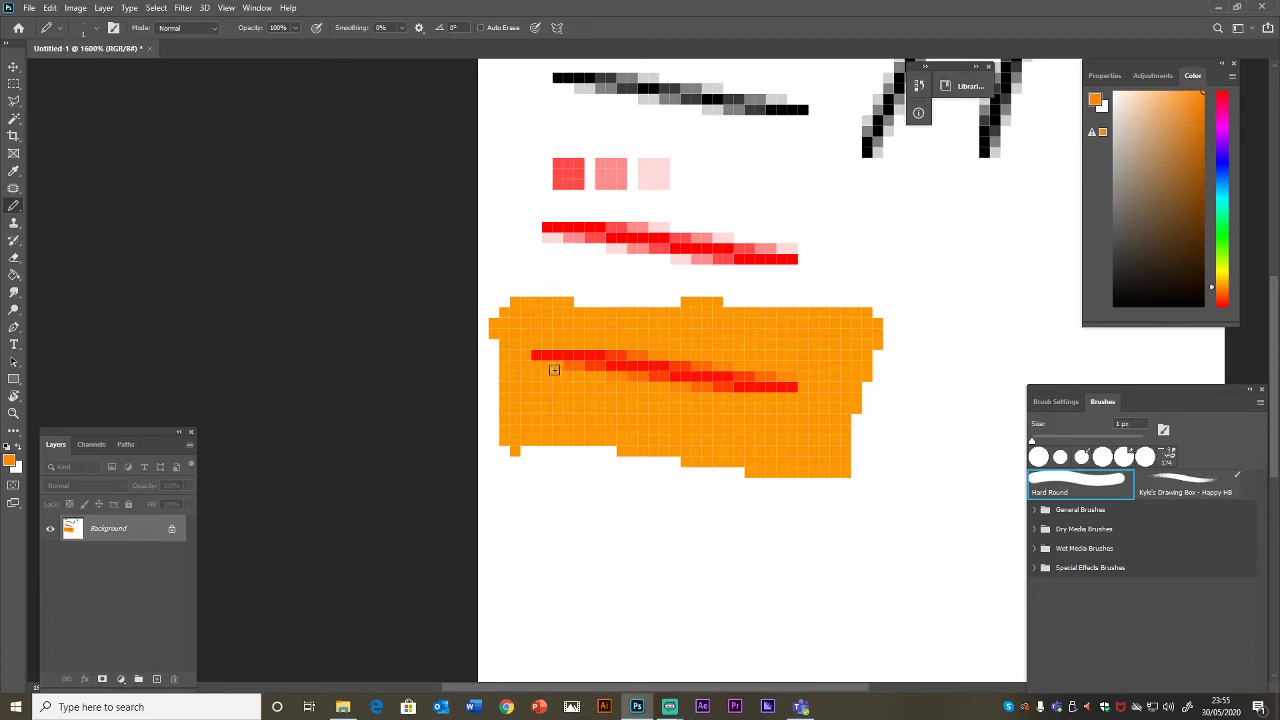
Zoom out to 100% and back in to 1200%, then sample black from an existing stroke.
key("ctrl+minus")
key("ctrl+minus")
key("ctrl+minus")
key("ctrl+minus")
key("ctrl+minus")
key("ctrl+minus")
key("ctrl+minus")
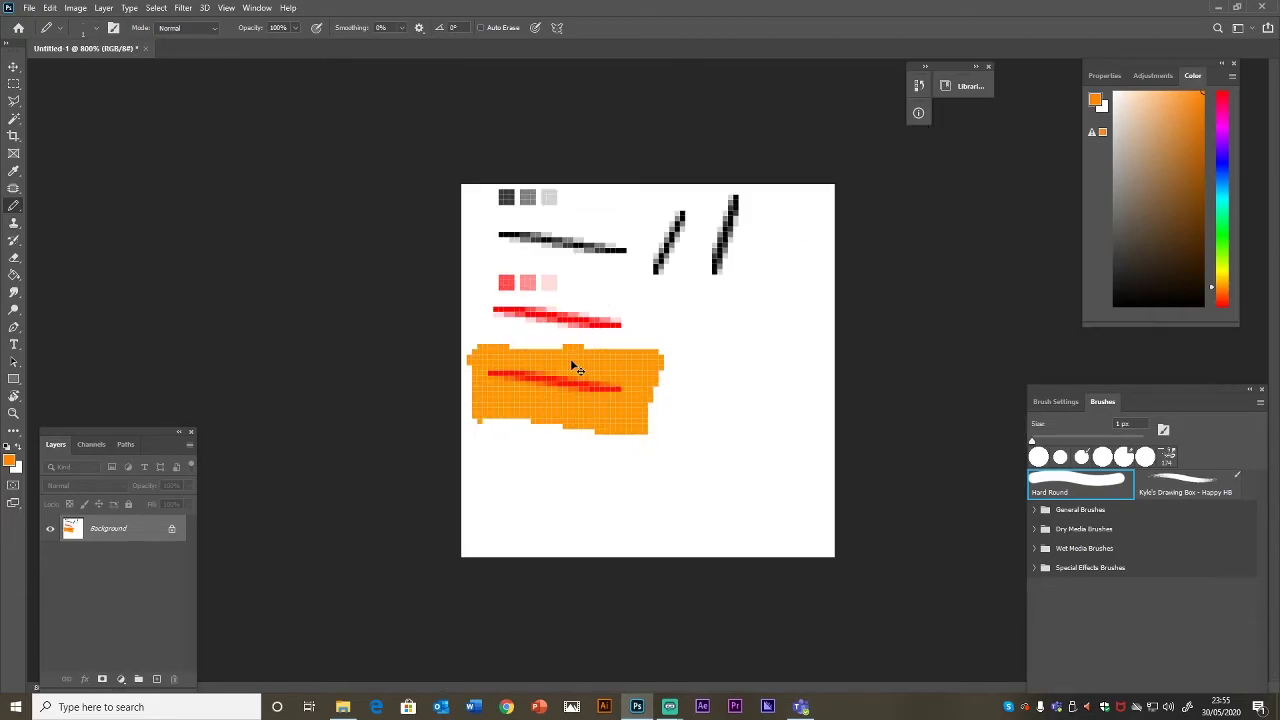
key("ctrl+minus")
key("ctrl+minus")
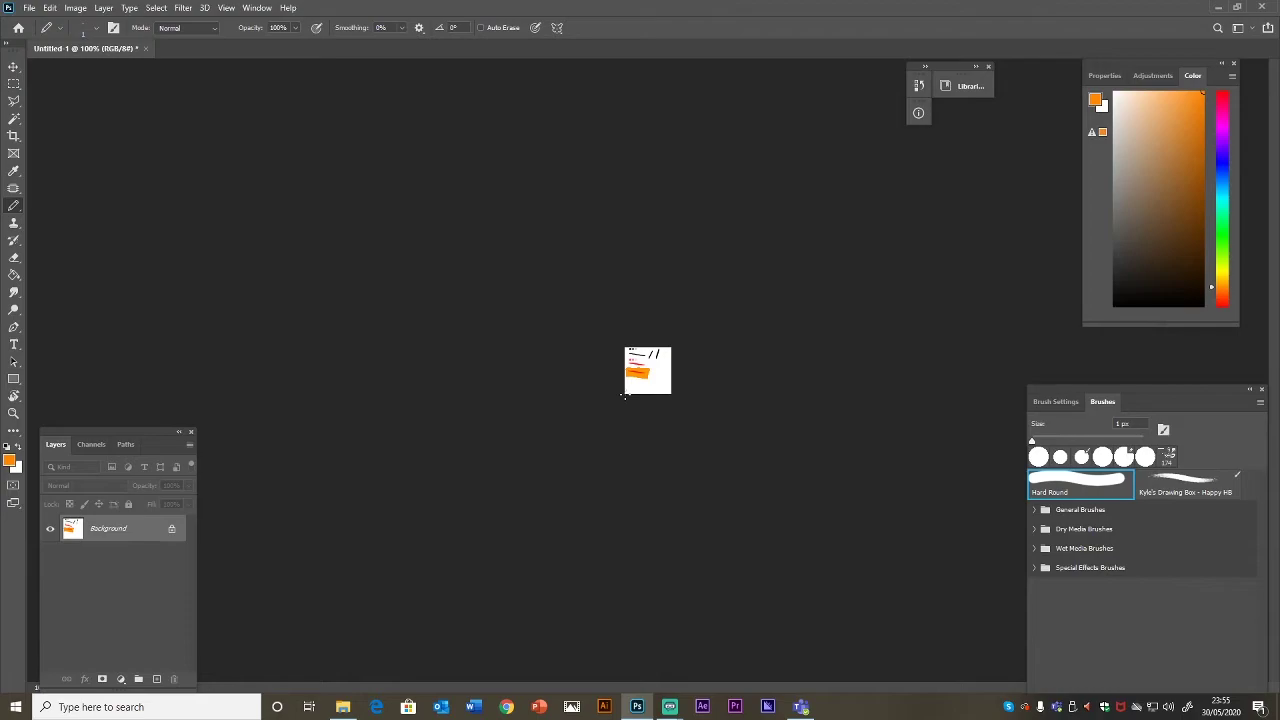
key("ctrl+plus")
key("ctrl+plus")
key("ctrl+plus")
key("ctrl+plus")
key("ctrl+plus")
key("ctrl+plus")
key("ctrl+plus")
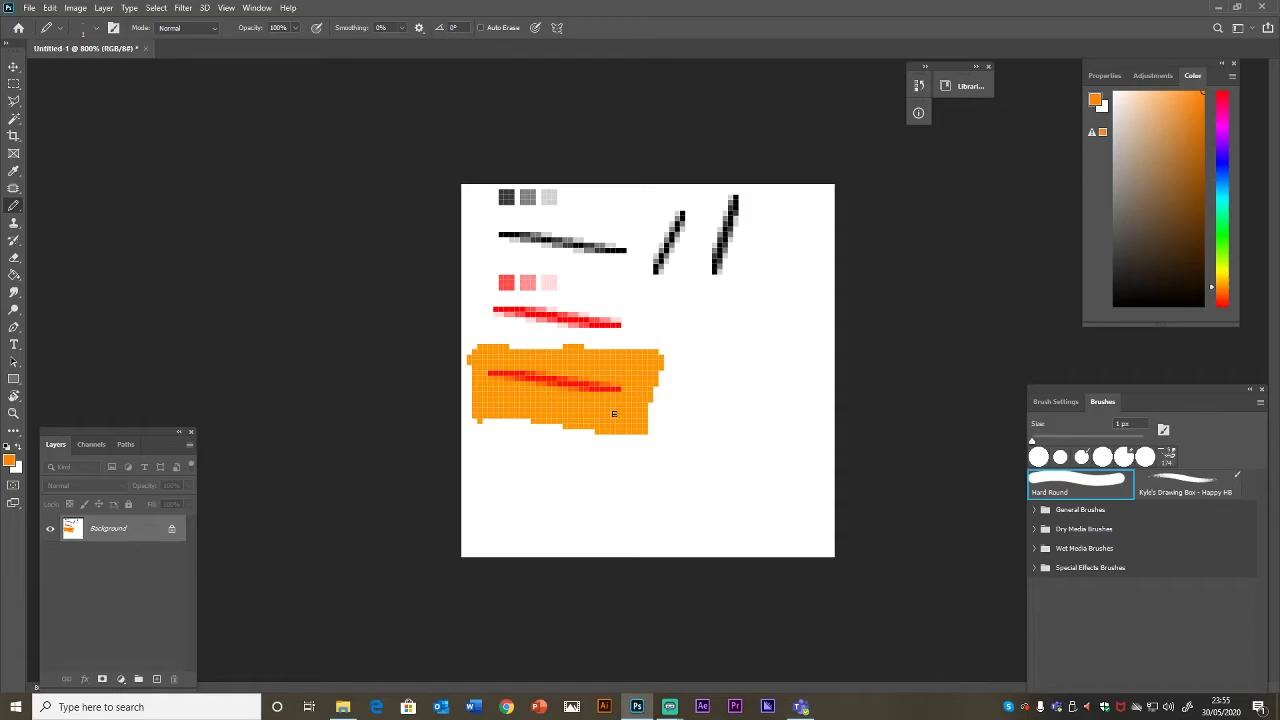
key("ctrl+plus")
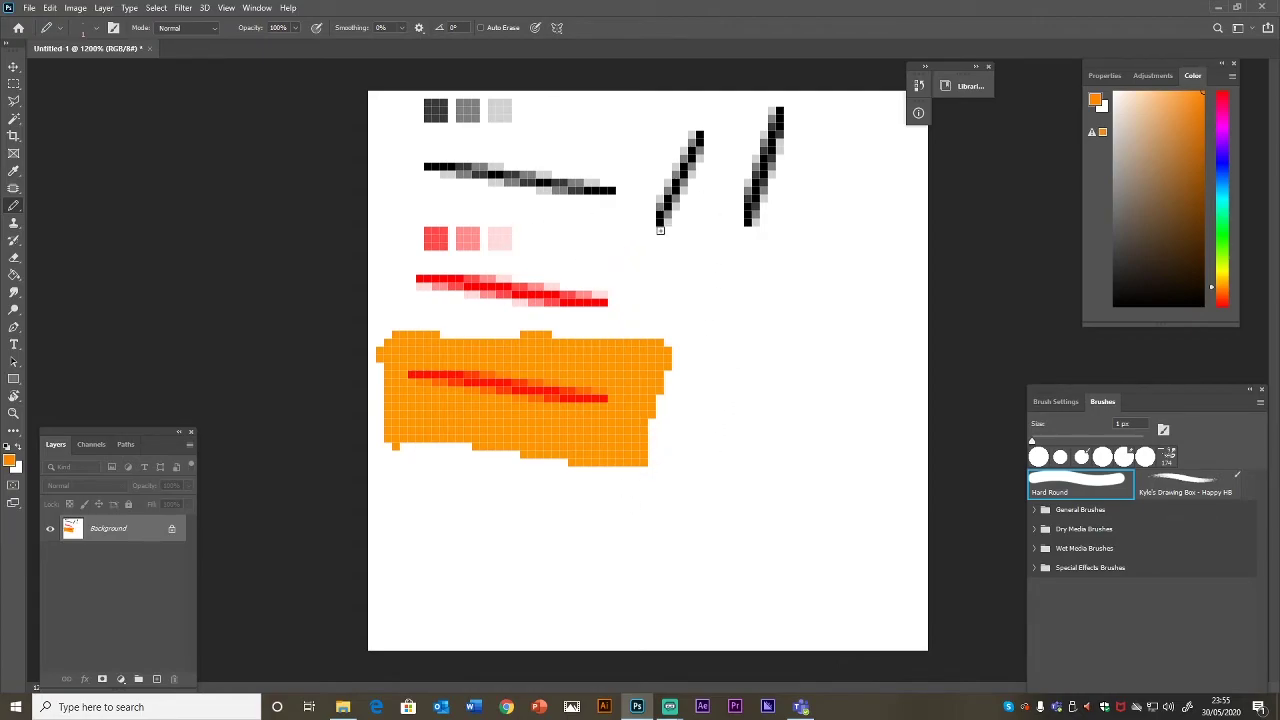
key("i")
left_click(750, 220)
key("b")
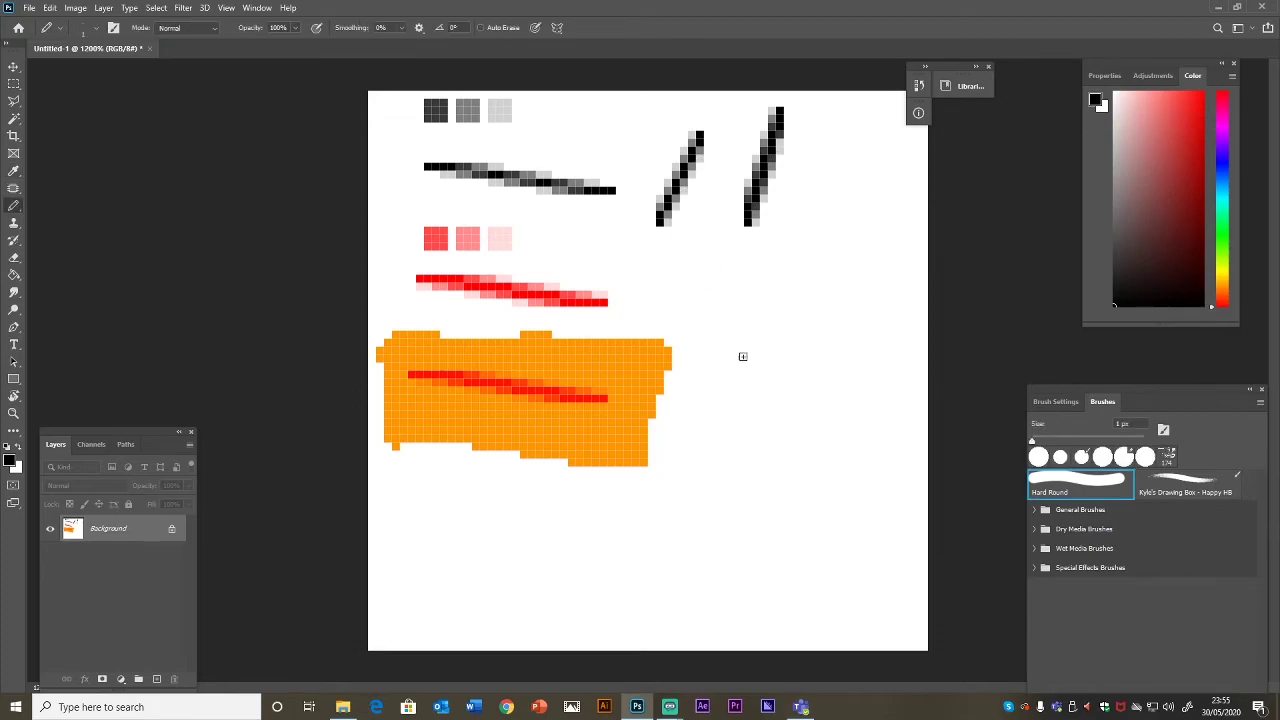
Draw a black pixel curve at 1600%, extending it down and right and undoing a stray step.
mouse_move(720, 368)
left_mouse_down()
mouse_move(723, 382)
mouse_move(746, 337)
mouse_move(790, 321)
left_mouse_up()
key("ctrl+plus")
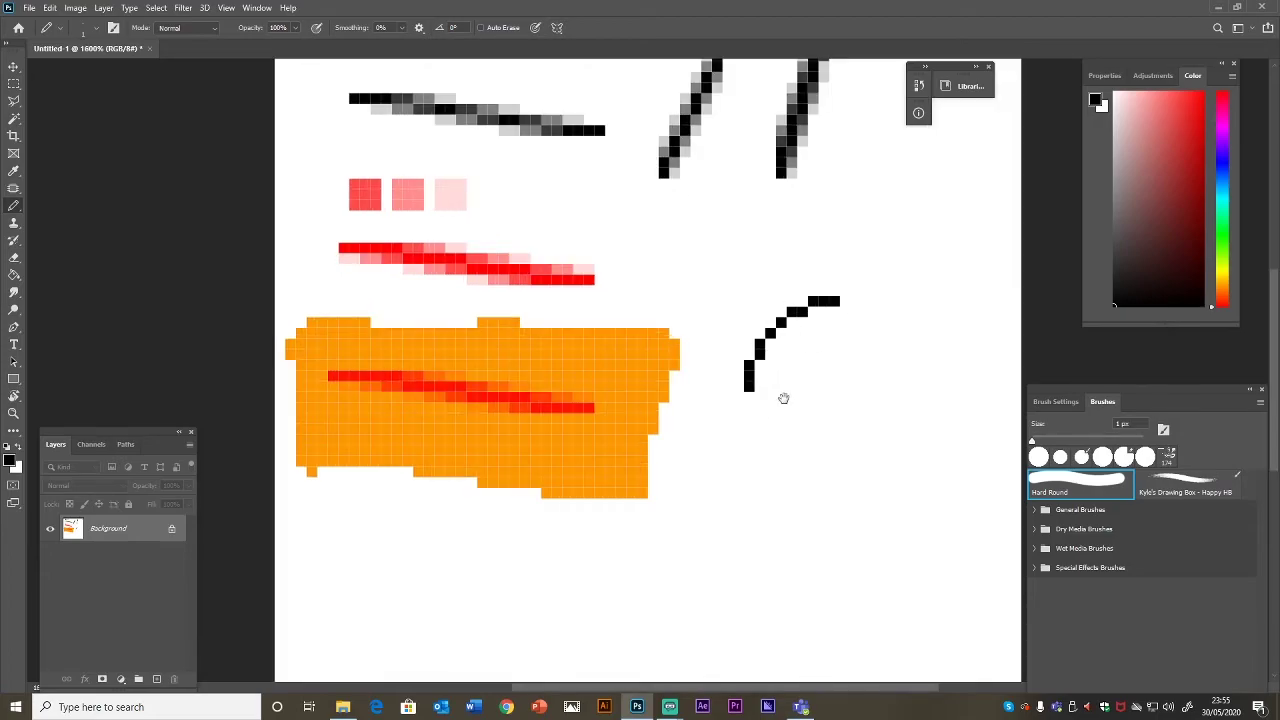
left_click_drag(786, 389, 691, 423)
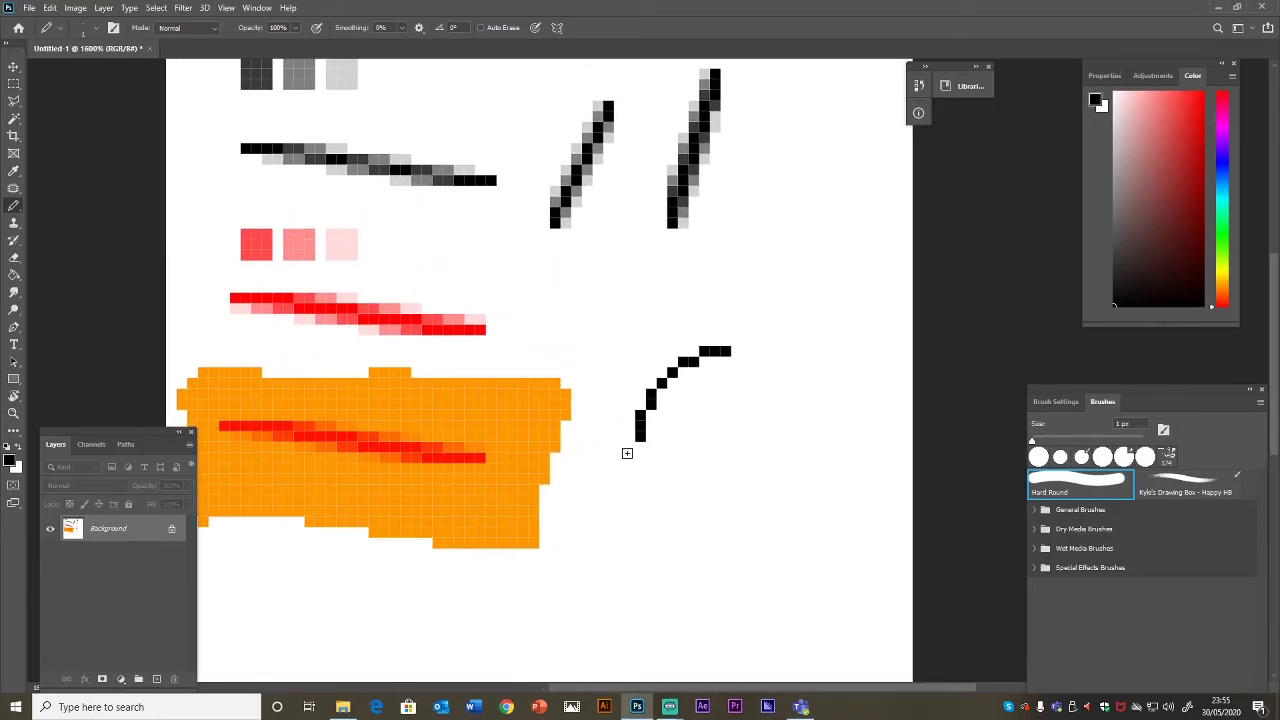
left_click_drag(626, 449, 629, 505)
left_click_drag(736, 343, 799, 349)
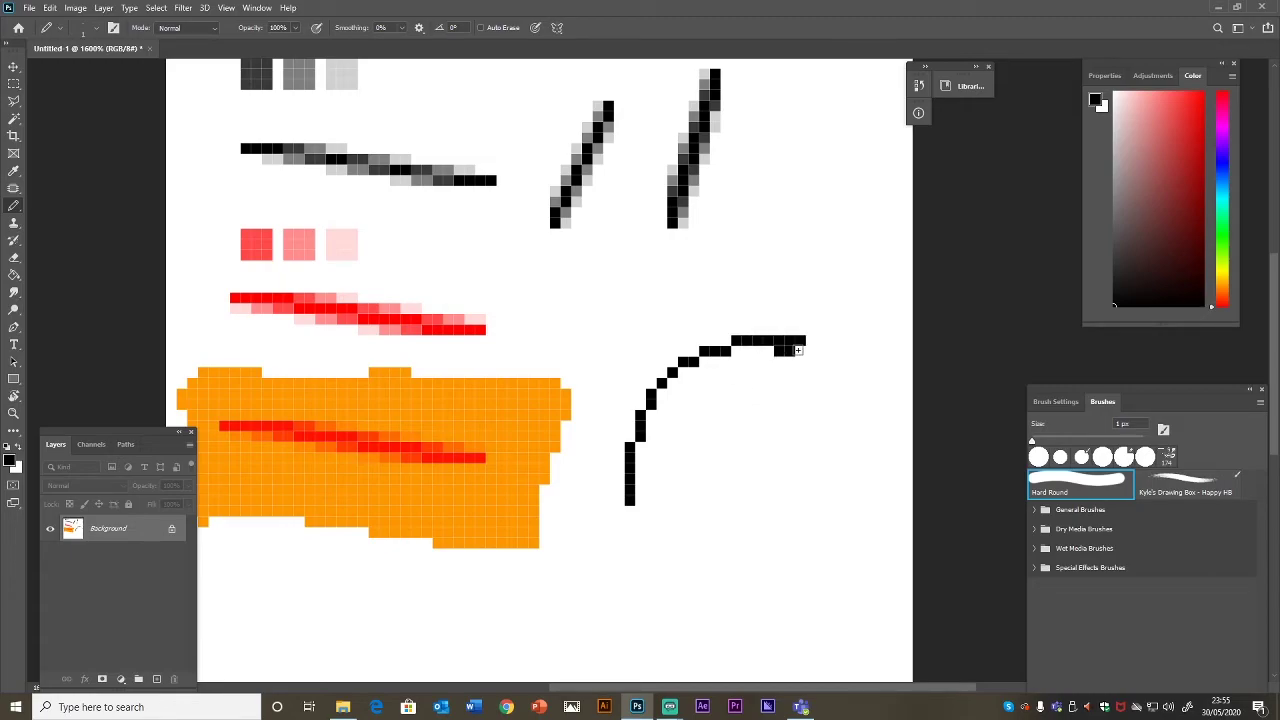
key("ctrl+z")
key("i")
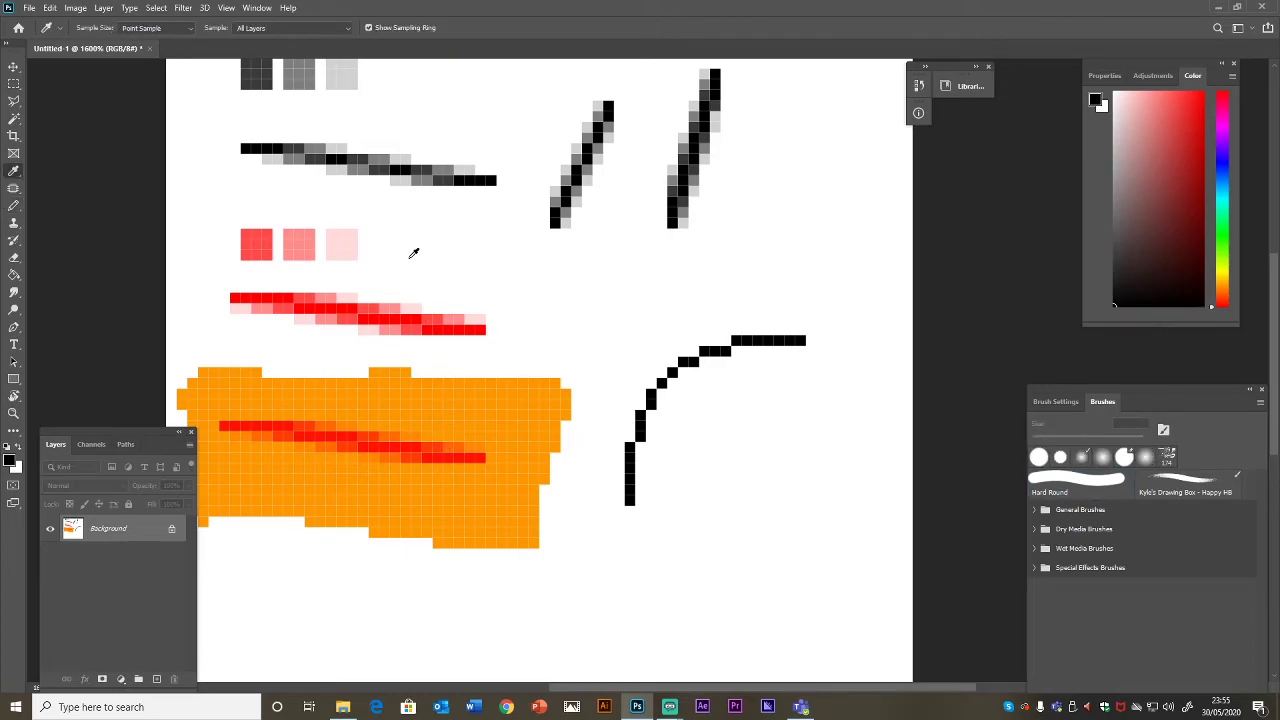
Add dark grey and mid grey shade pixels at the black curve's steps.
left_click(257, 72)
key("b")
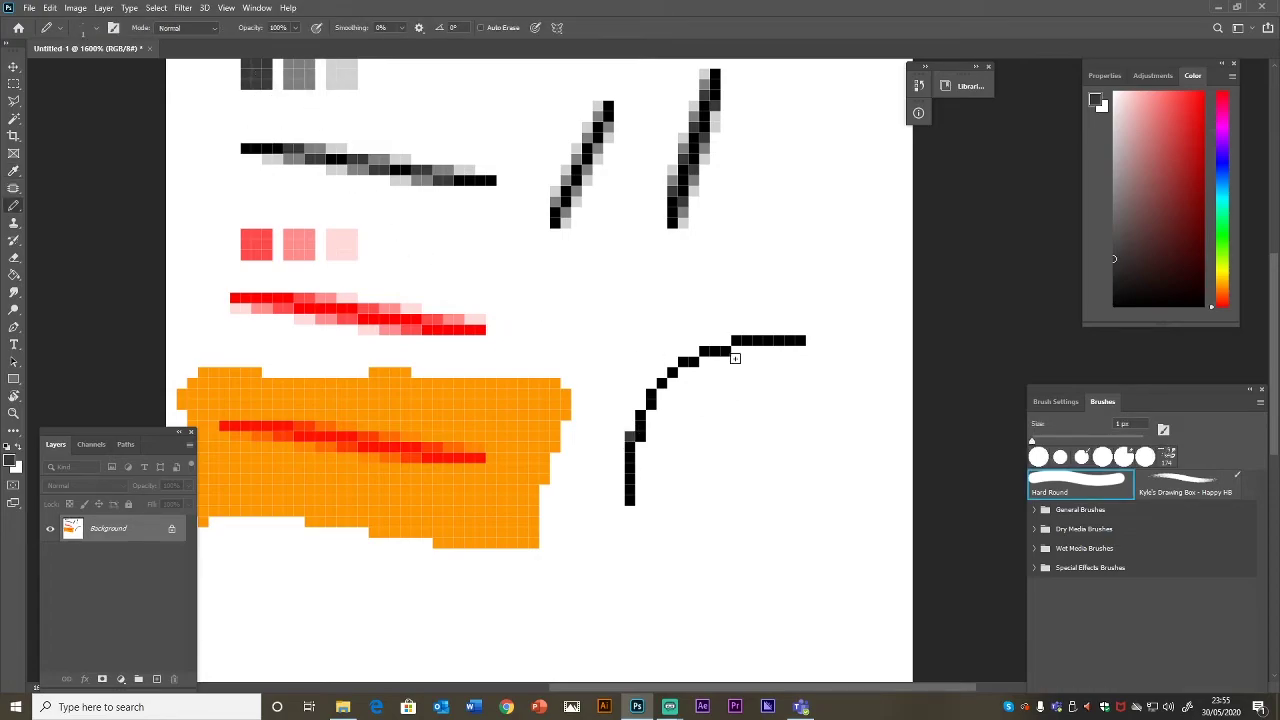
left_click(722, 341)
key("i")
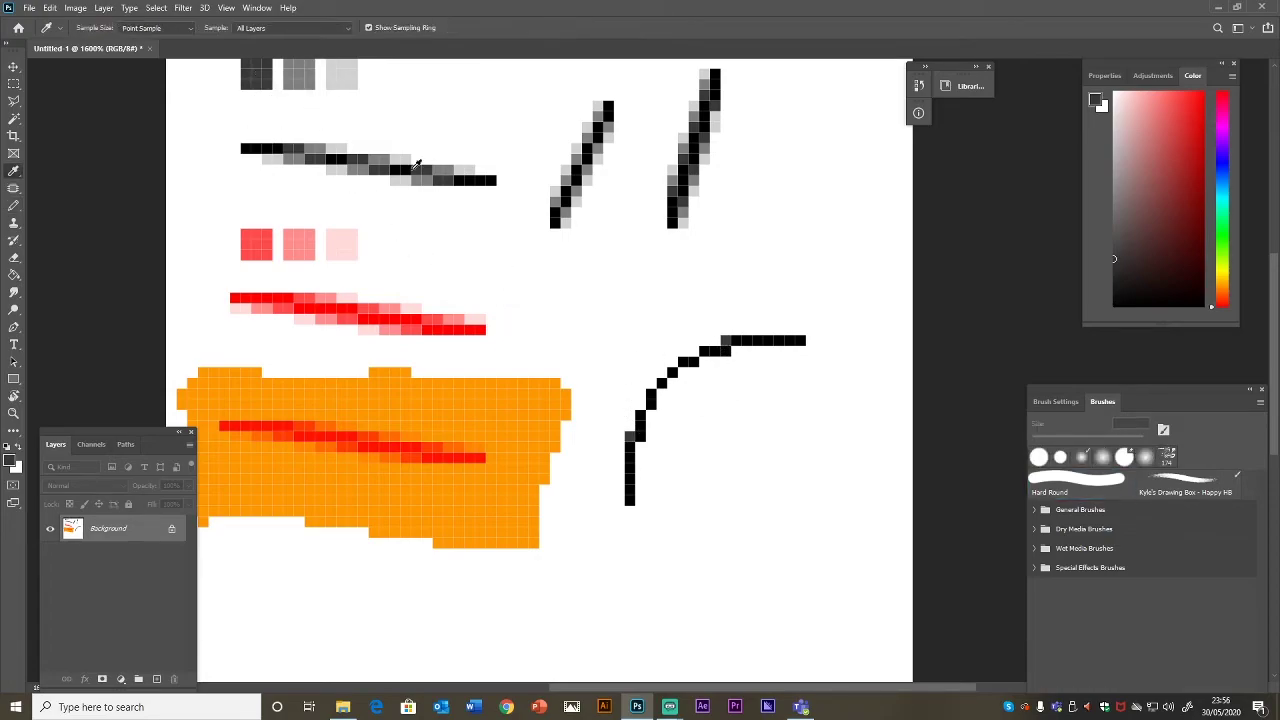
left_click(310, 66)
key("b")
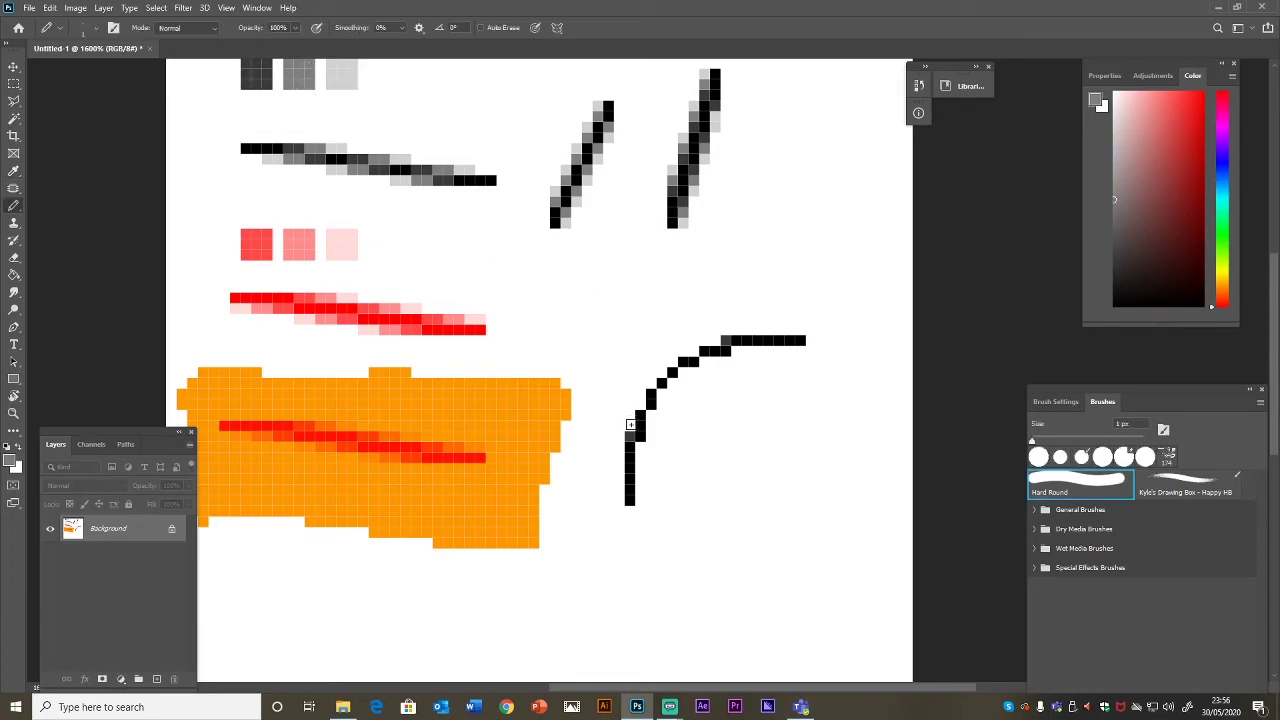
left_click(716, 340)
left_click(694, 350)
Add light grey shade pixels beside the curve, then zoom out and back in close.
key("i")
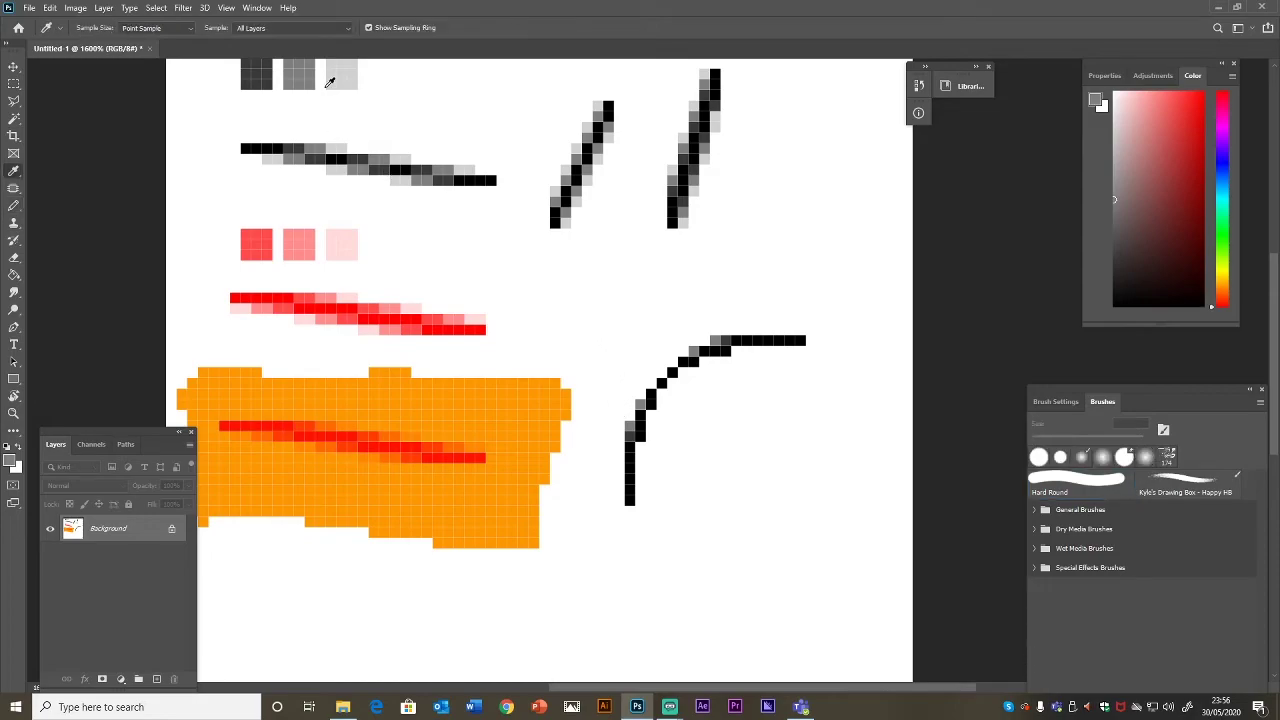
left_click(341, 77)
key("b")
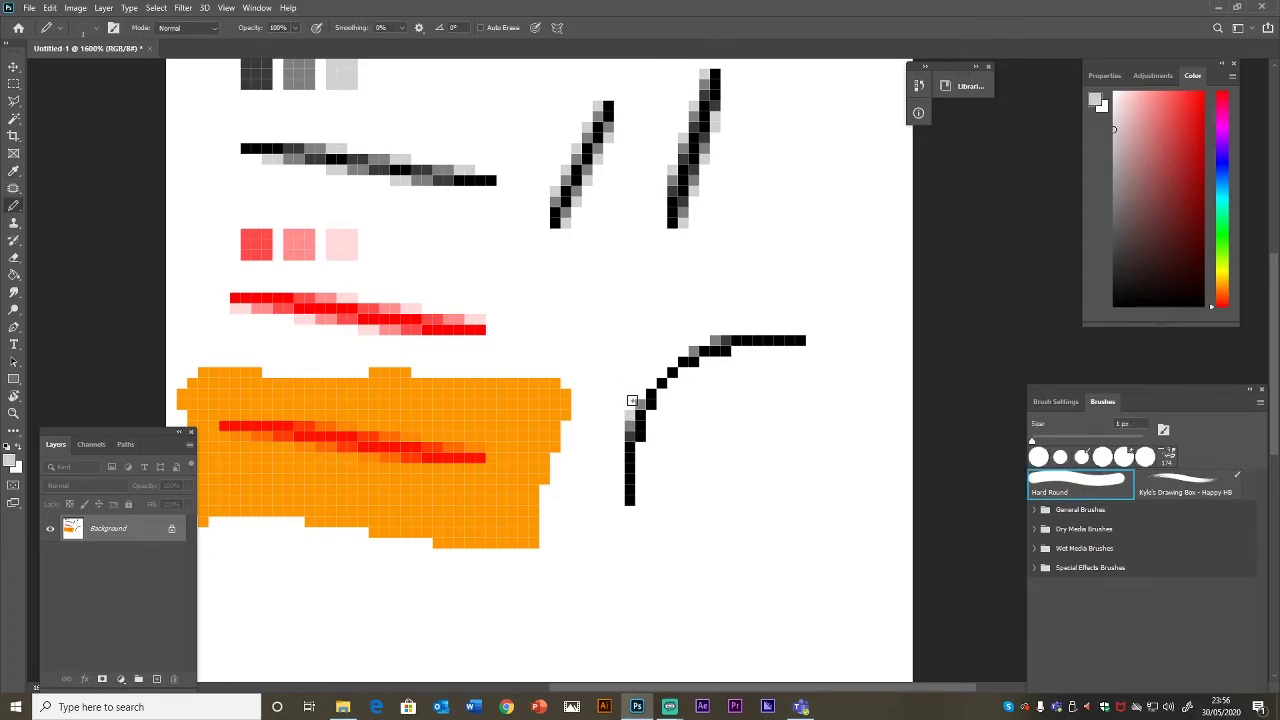
left_click(662, 372)
left_click(702, 340)
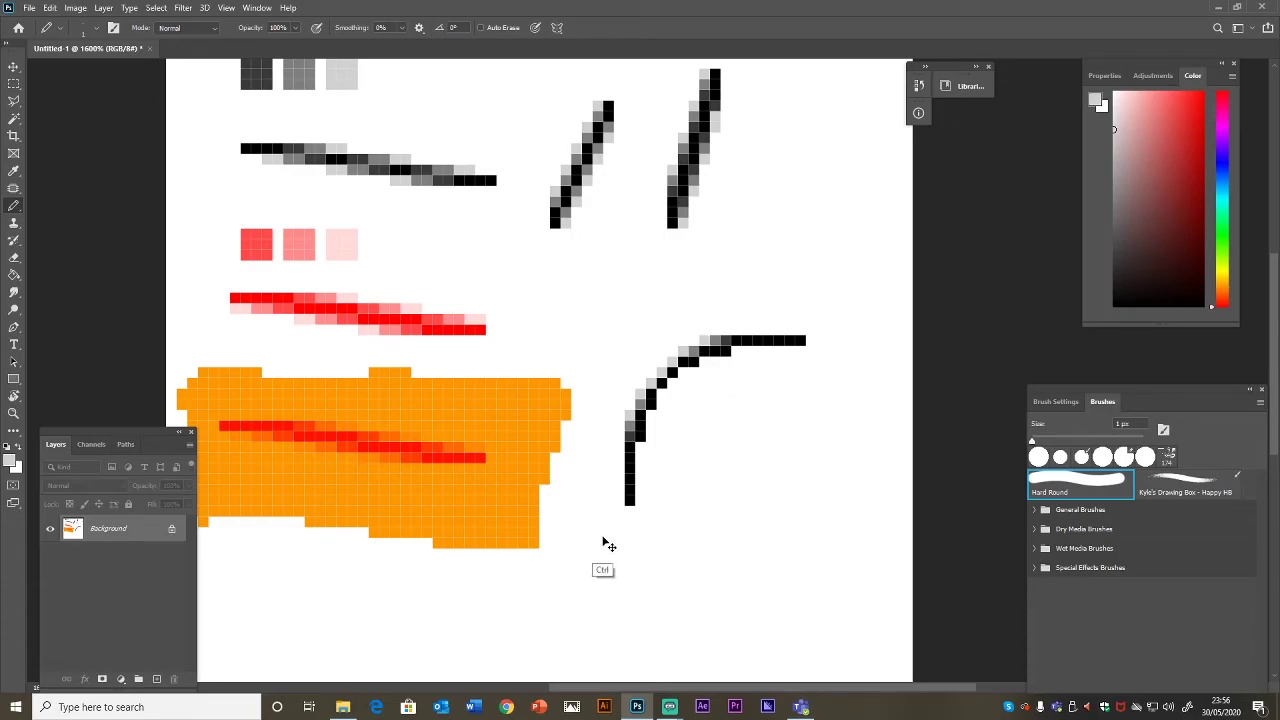
key("ctrl+minus")
key("ctrl+minus")
key("ctrl+minus")
key("ctrl+minus")
key("ctrl+minus")
key("ctrl+minus")
key("ctrl+minus")
key("ctrl+minus")
key("ctrl+minus")
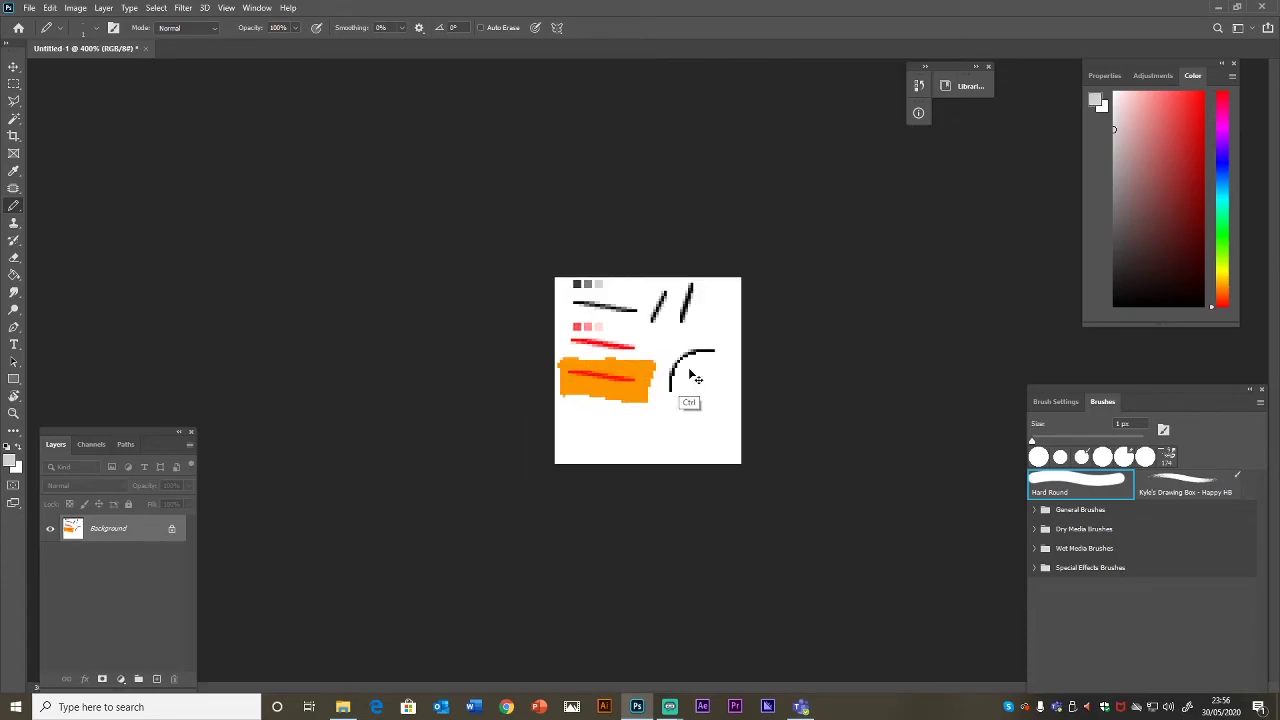
key("ctrl+plus")
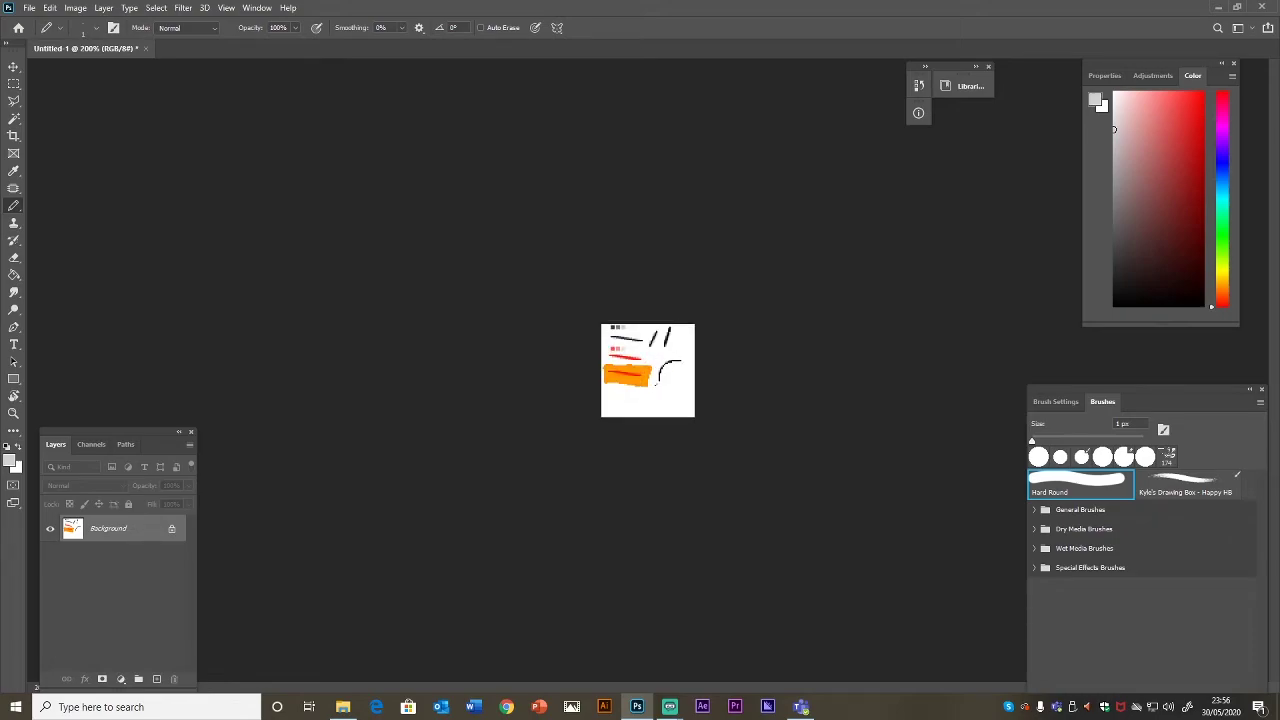
key("ctrl+plus")
key("ctrl+plus")
key("ctrl+plus")
key("ctrl+plus")
key("ctrl+plus")
key("ctrl+plus")
key("ctrl+plus")
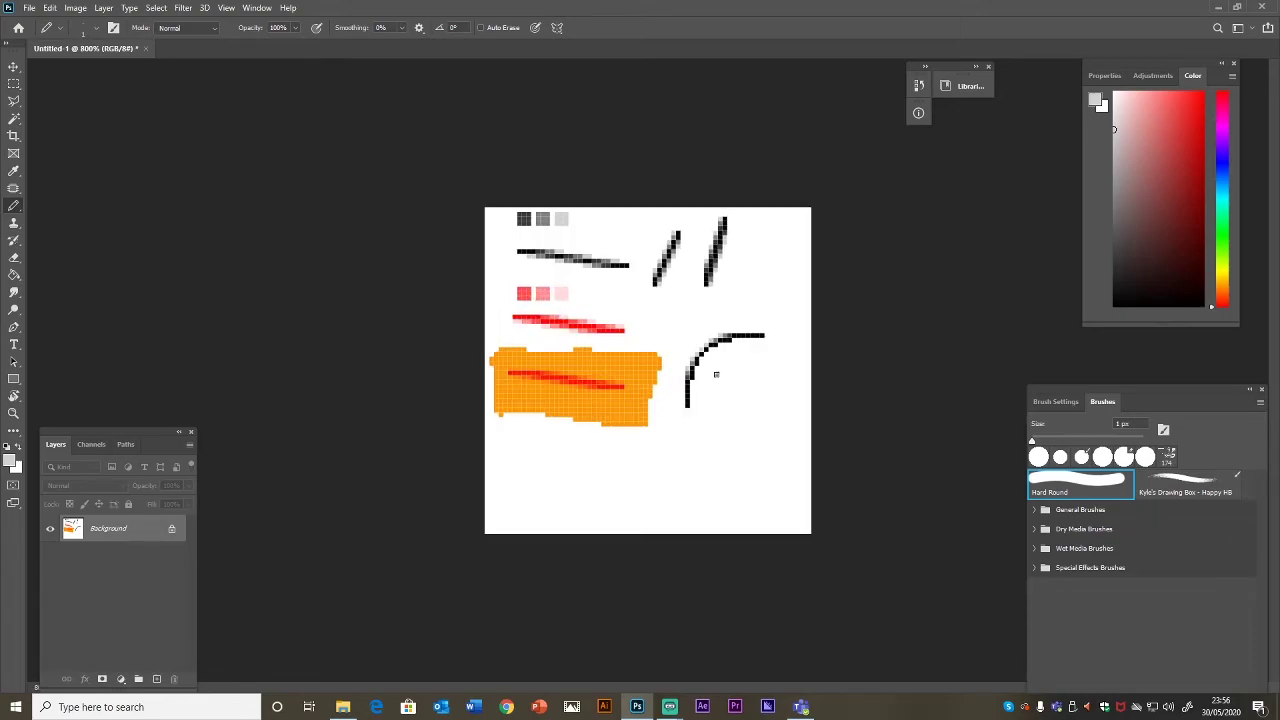
key("ctrl+plus")
key("ctrl+plus")
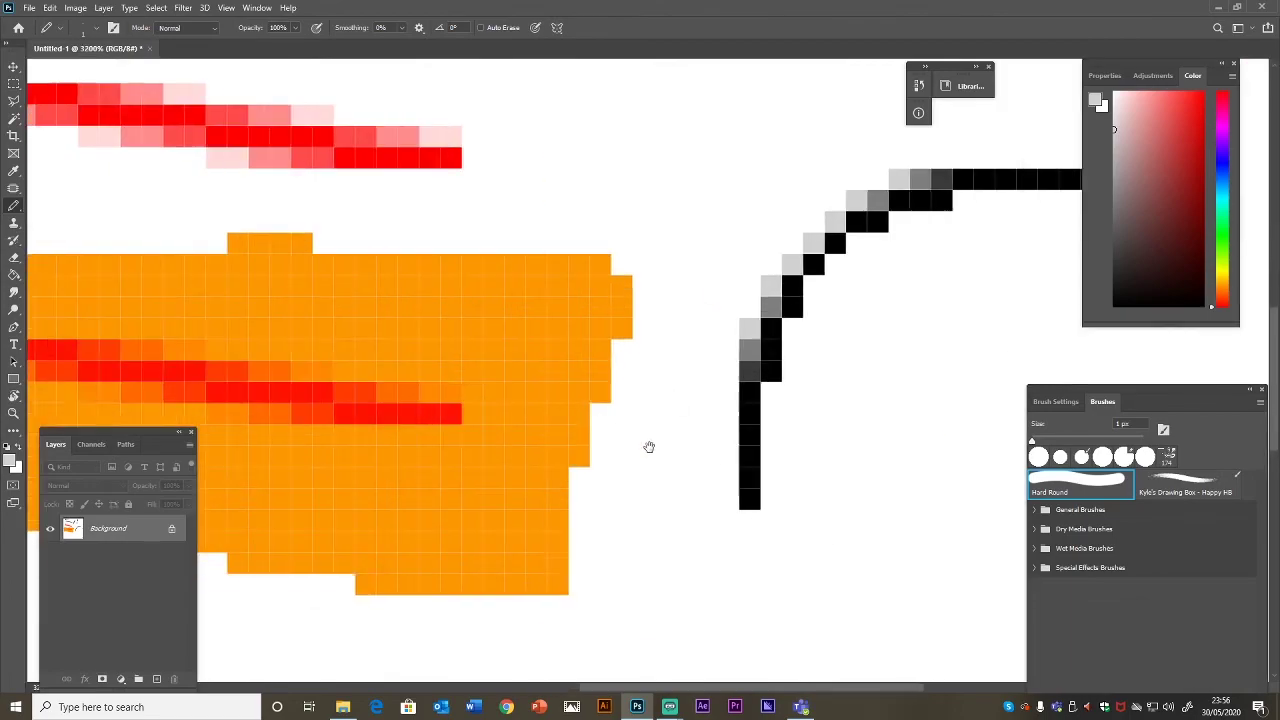
Draw a straight line right from the curve's bottom and sample its black.
key("ctrl+minus")
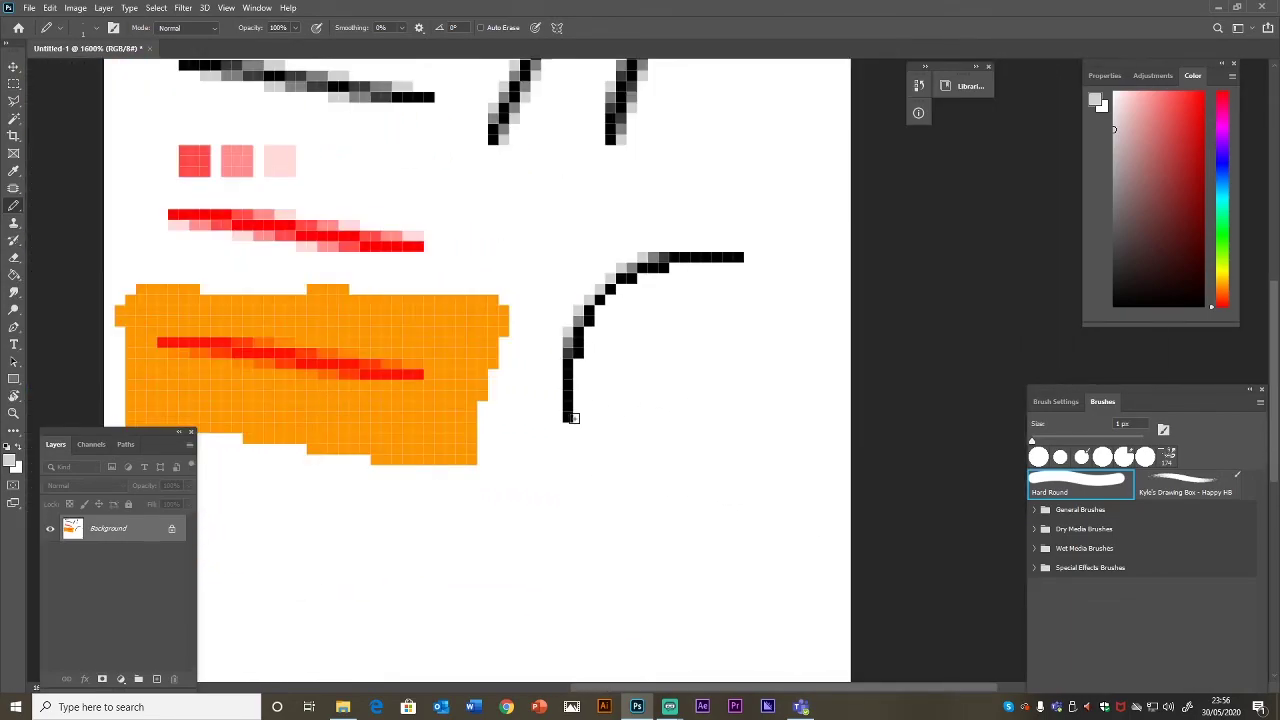
mouse_move(572, 417)
left_mouse_down()
mouse_move(736, 416)
mouse_move(738, 264)
left_mouse_up()
key("i")
left_click(567, 419)
key("b")
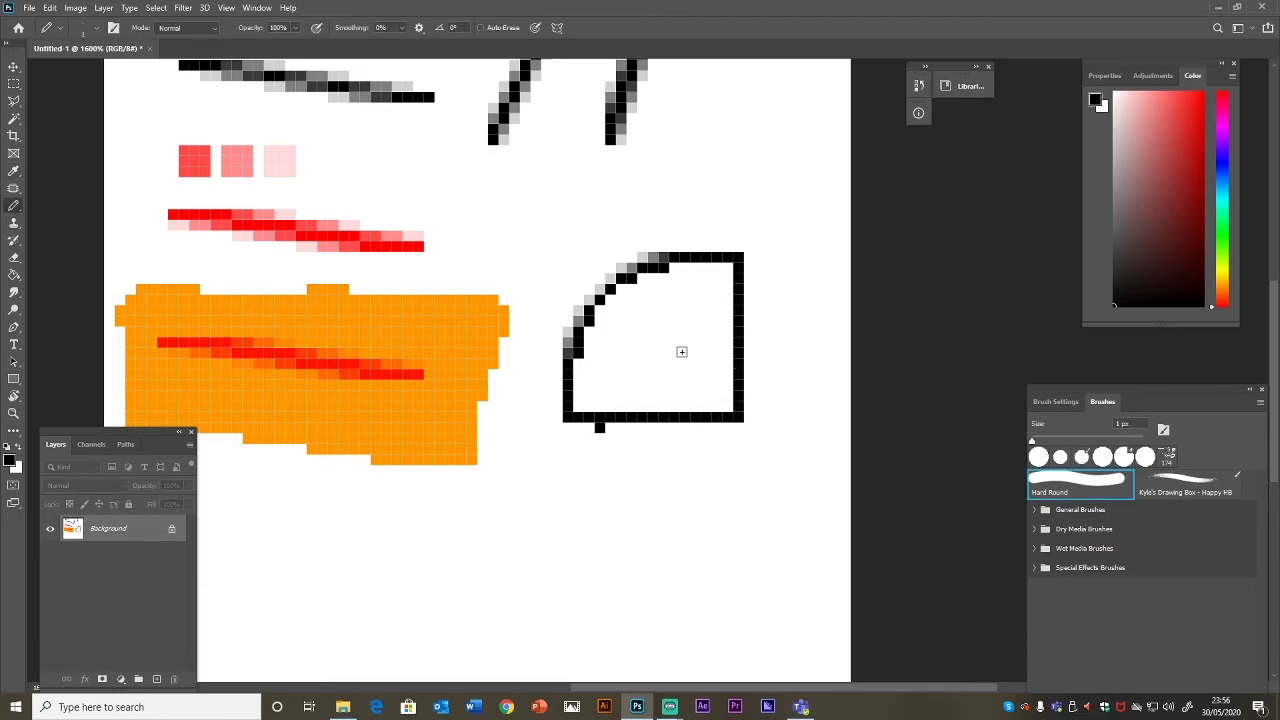
Fill the closed shape solid black and shade its curved upper-left edge light grey.
key("g")
left_click(669, 347)
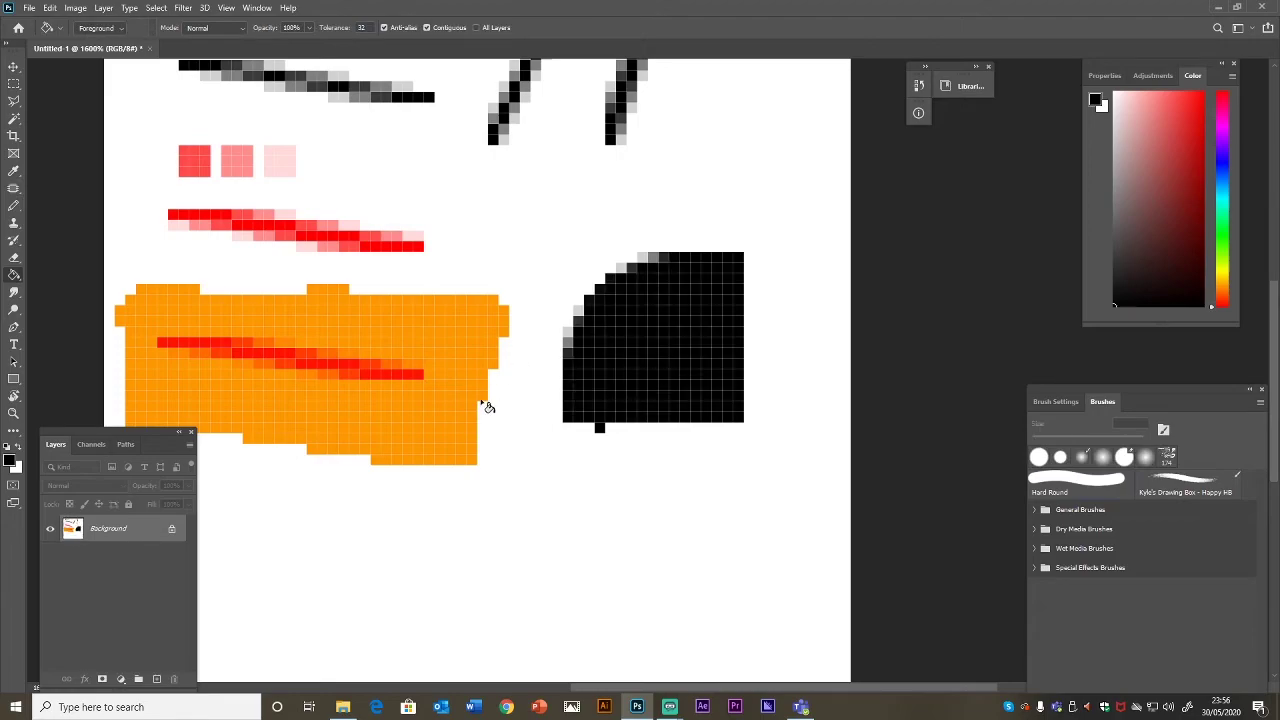
key("i")
left_click(567, 314)
key("b")
left_click_drag(587, 305, 613, 276)
Paint over the black quarter-circle shape with white to erase it.
scroll(583, 352, "down", 10)
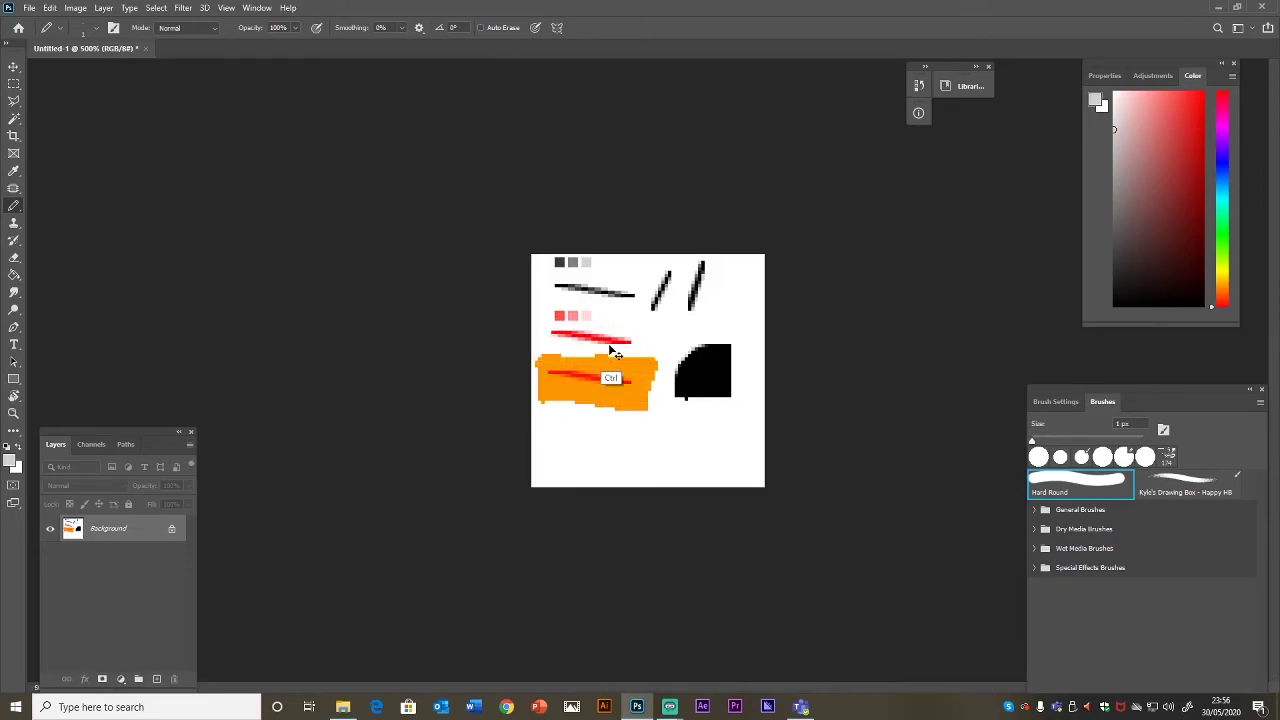
scroll(683, 357, "up", 1)
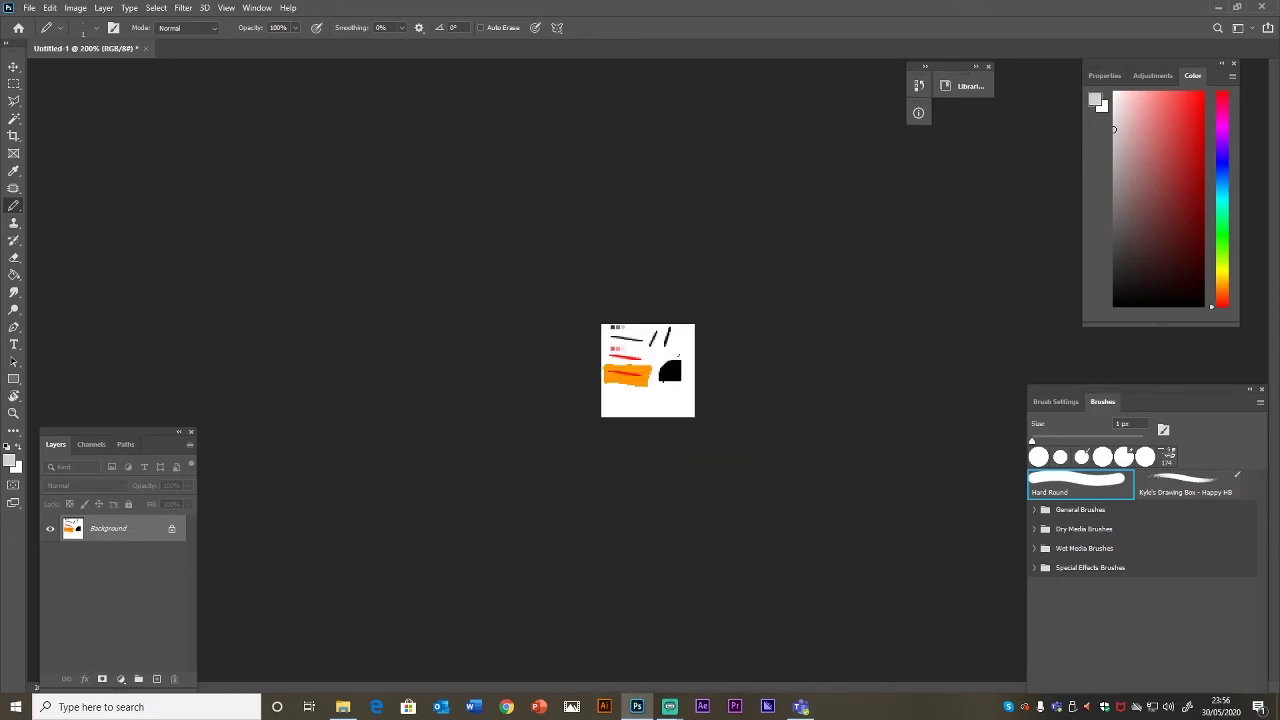
scroll(698, 365, "up", 9)
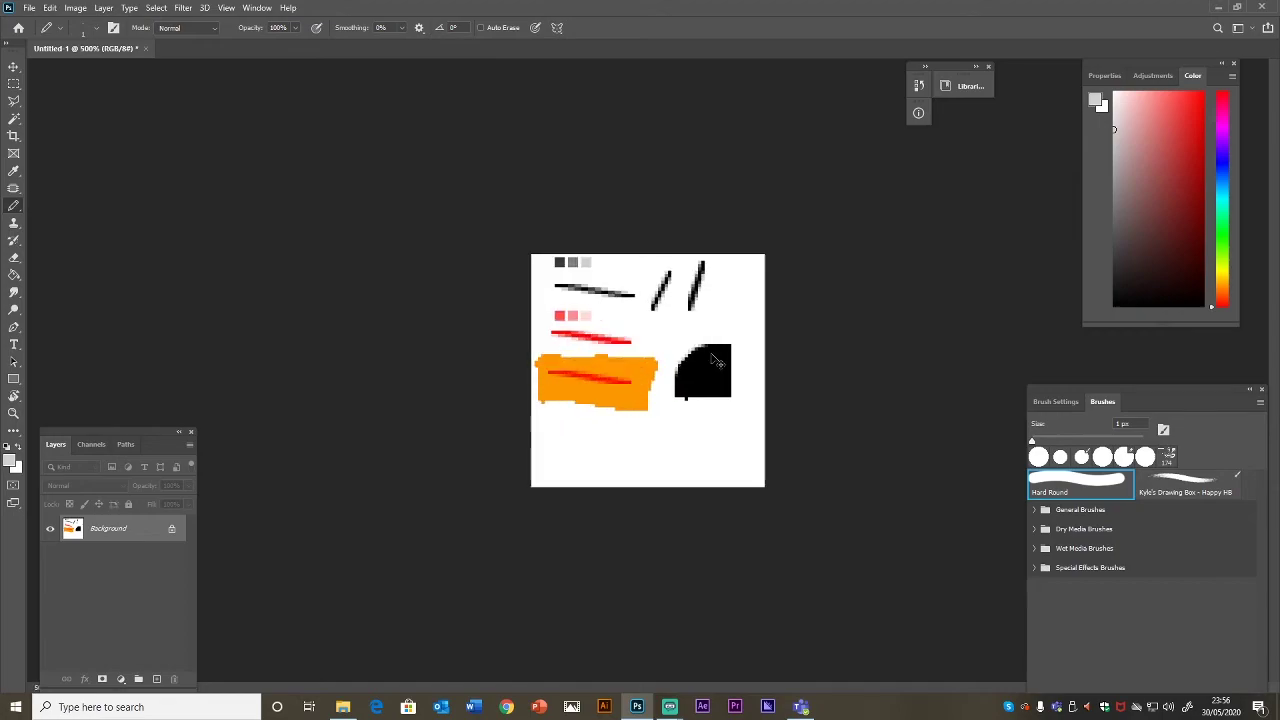
left_click_drag(657, 425, 576, 407)
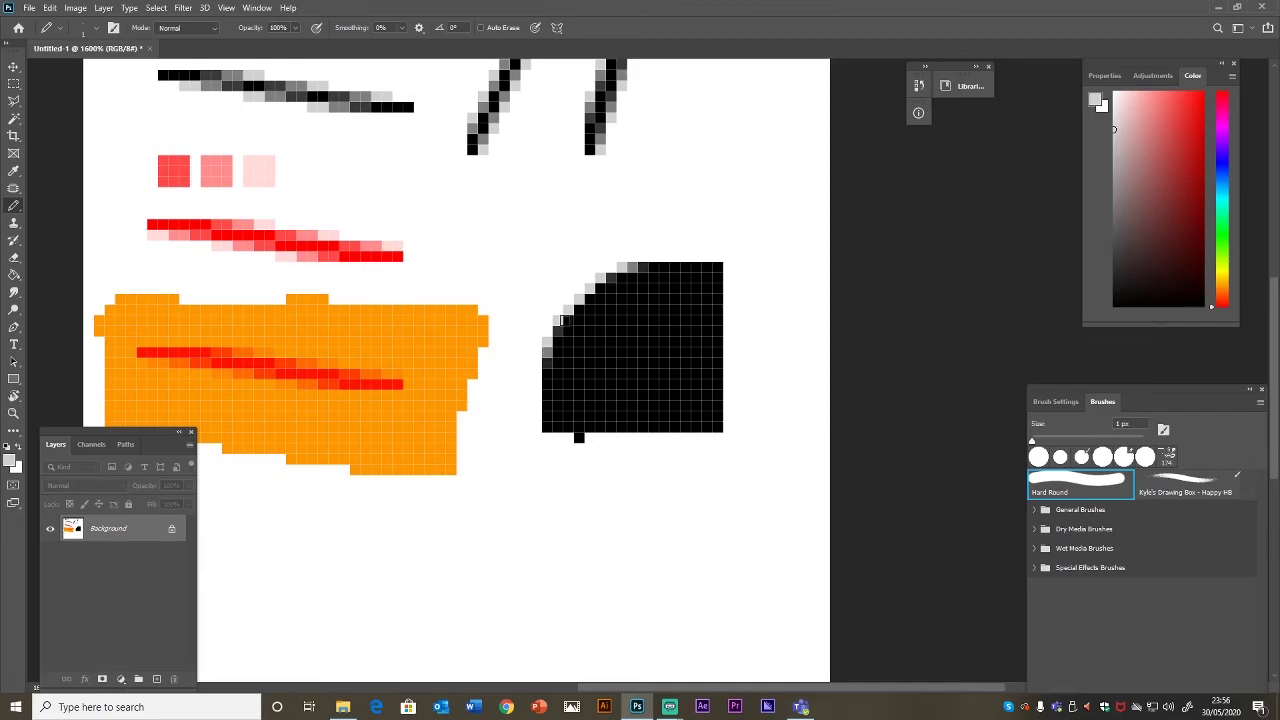
mouse_move(573, 307)
left_mouse_down()
mouse_move(551, 344)
mouse_move(631, 307)
mouse_move(547, 384)
mouse_move(525, 429)
mouse_move(566, 369)
mouse_move(734, 306)
mouse_move(695, 328)
mouse_move(747, 333)
mouse_move(698, 373)
mouse_move(743, 366)
mouse_move(673, 433)
mouse_move(709, 433)
left_mouse_up()
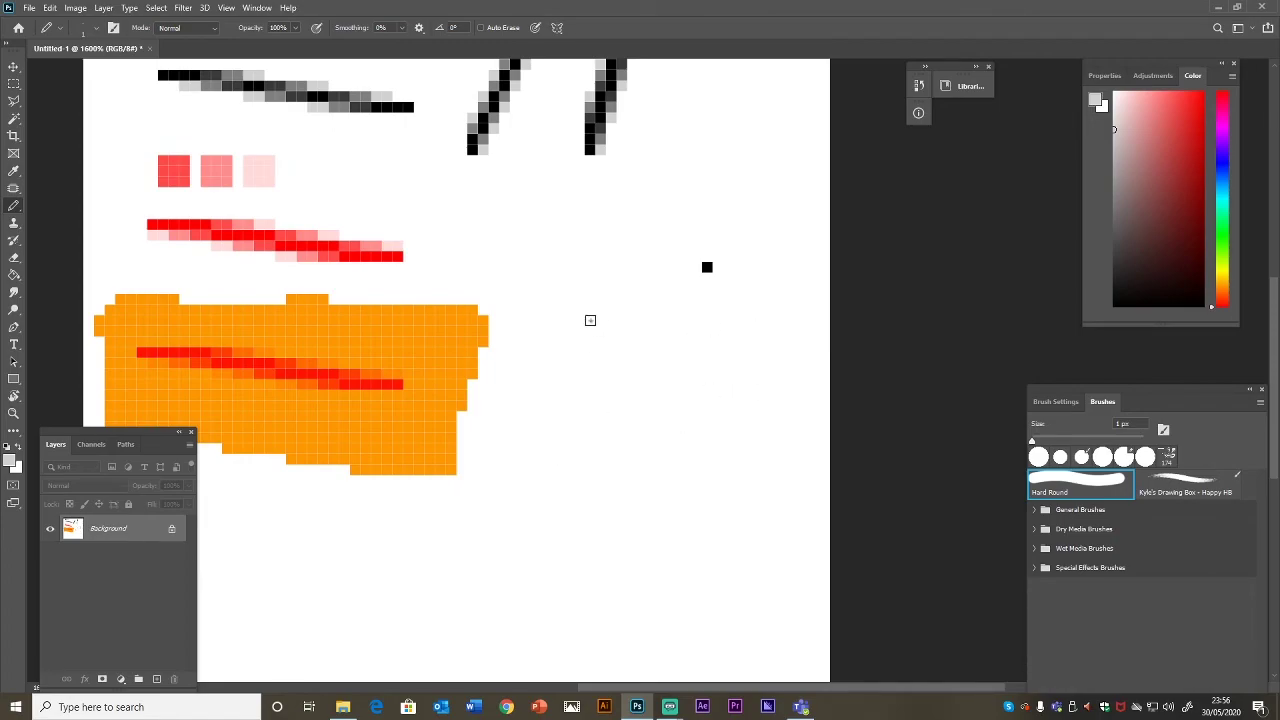
Erase the leftover black pixel, sample black, and draw the curve's vertical lower run.
left_click(708, 268)
key("i")
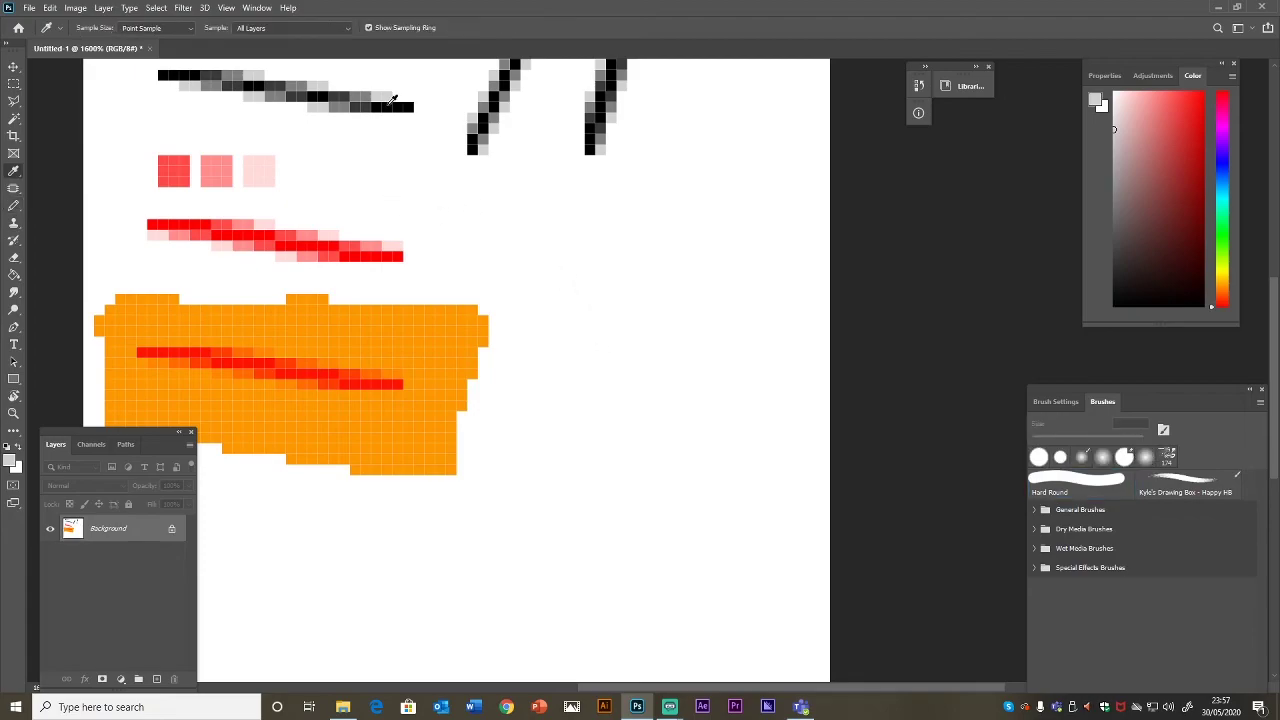
left_click(398, 105)
key("b")
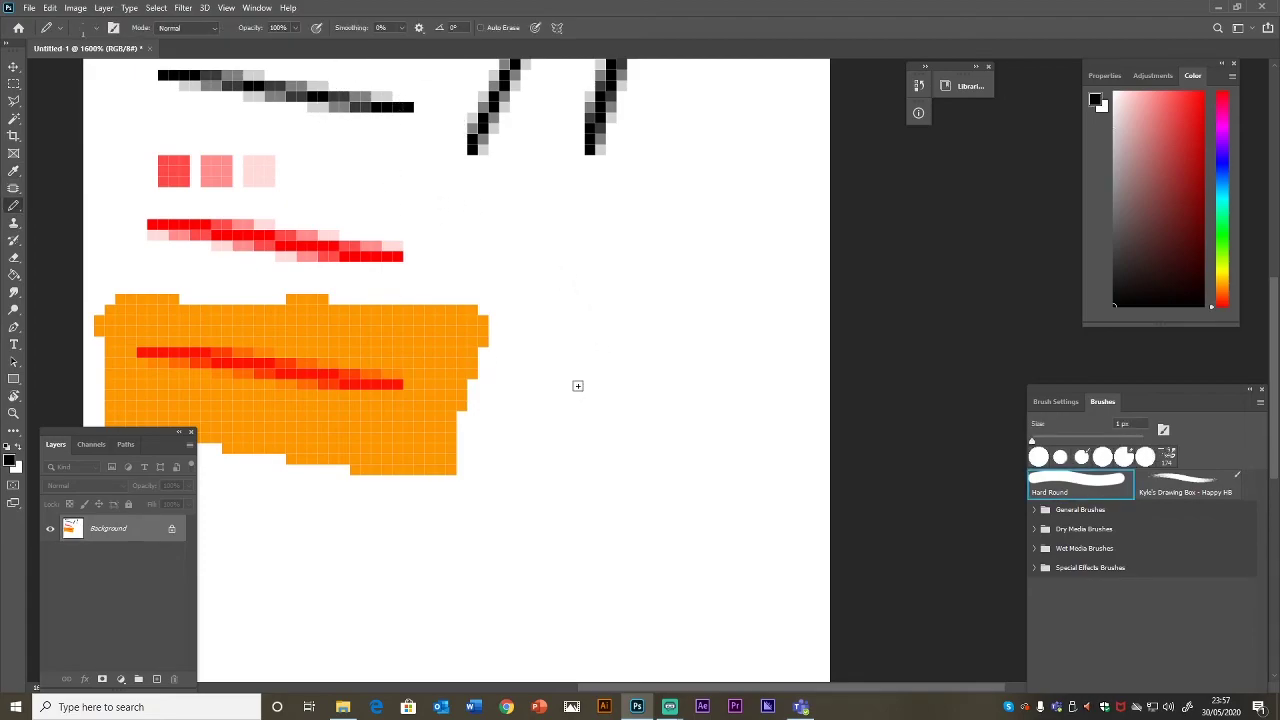
left_click_drag(579, 371, 579, 408)
Step the curve upward into a horizontal top run, undoing misplaced pixels.
mouse_move(588, 364)
left_mouse_down()
mouse_move(610, 328)
mouse_move(600, 318)
mouse_move(621, 317)
mouse_move(608, 312)
mouse_move(634, 290)
mouse_move(683, 288)
mouse_move(653, 285)
mouse_move(697, 274)
left_mouse_up()
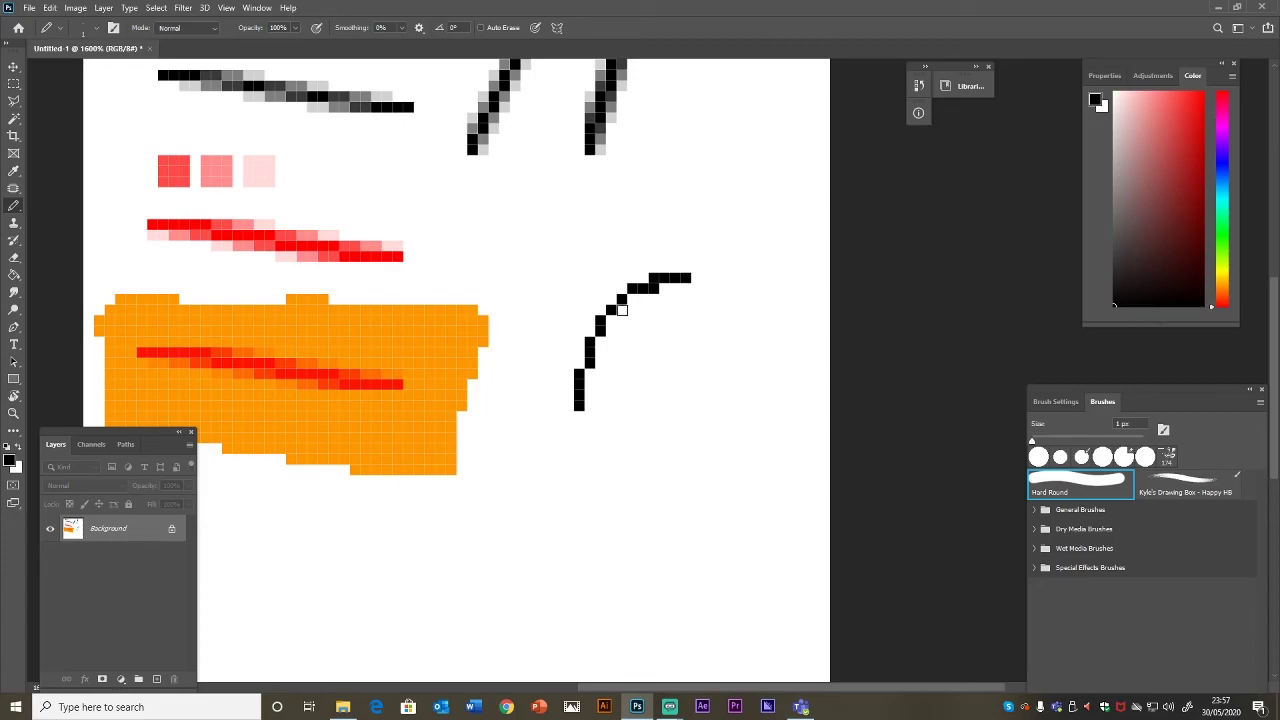
key("ctrl+z")
key("ctrl+z")
left_click_drag(685, 268, 721, 267)
key("i")
left_click_drag(334, 163, 430, 355)
key("b")
scroll(583, 457, "down", 5)
scroll(583, 457, "right", 3)
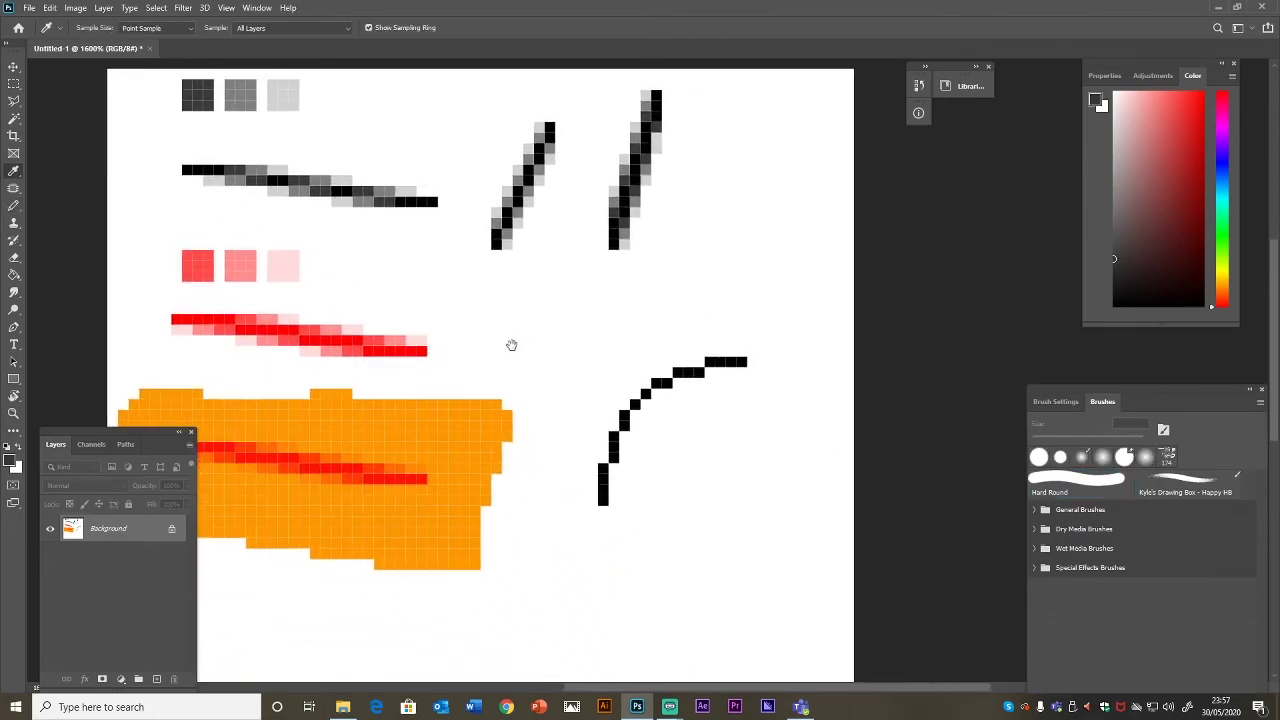
Add a dark pixel on the curve and medium grey pixels along its inner edge.
key("b")
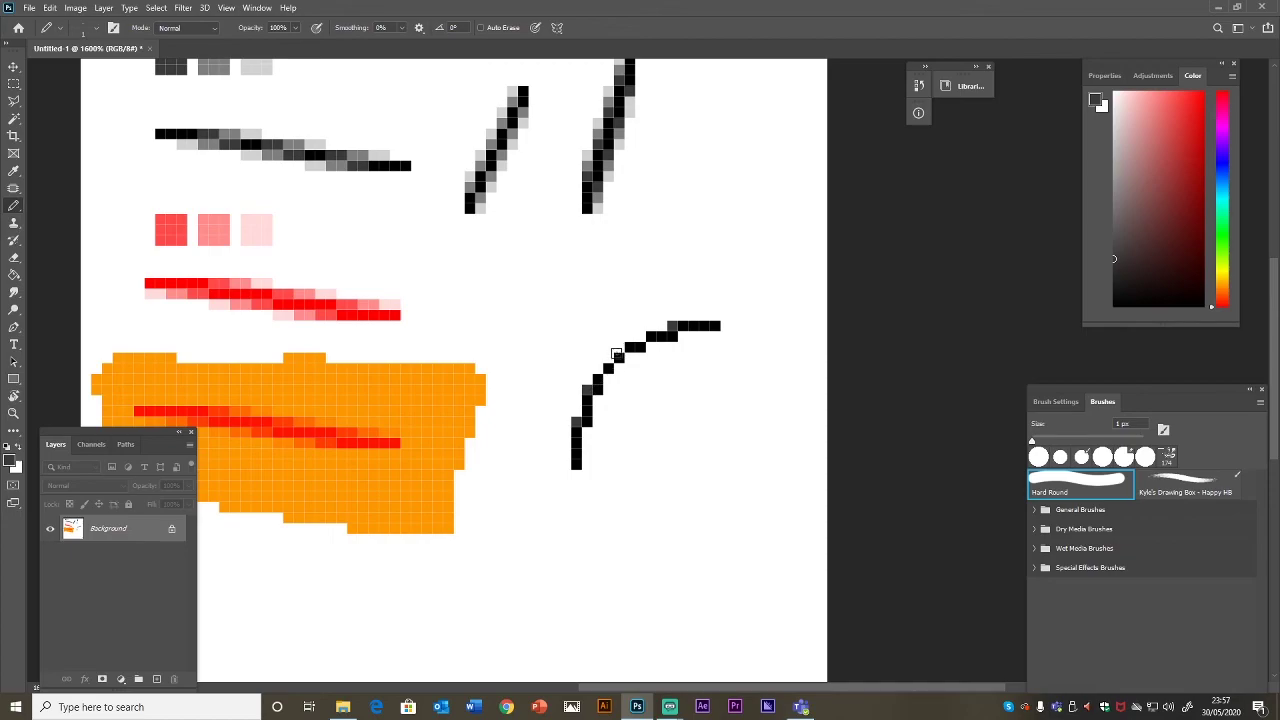
left_click(640, 337)
key("i")
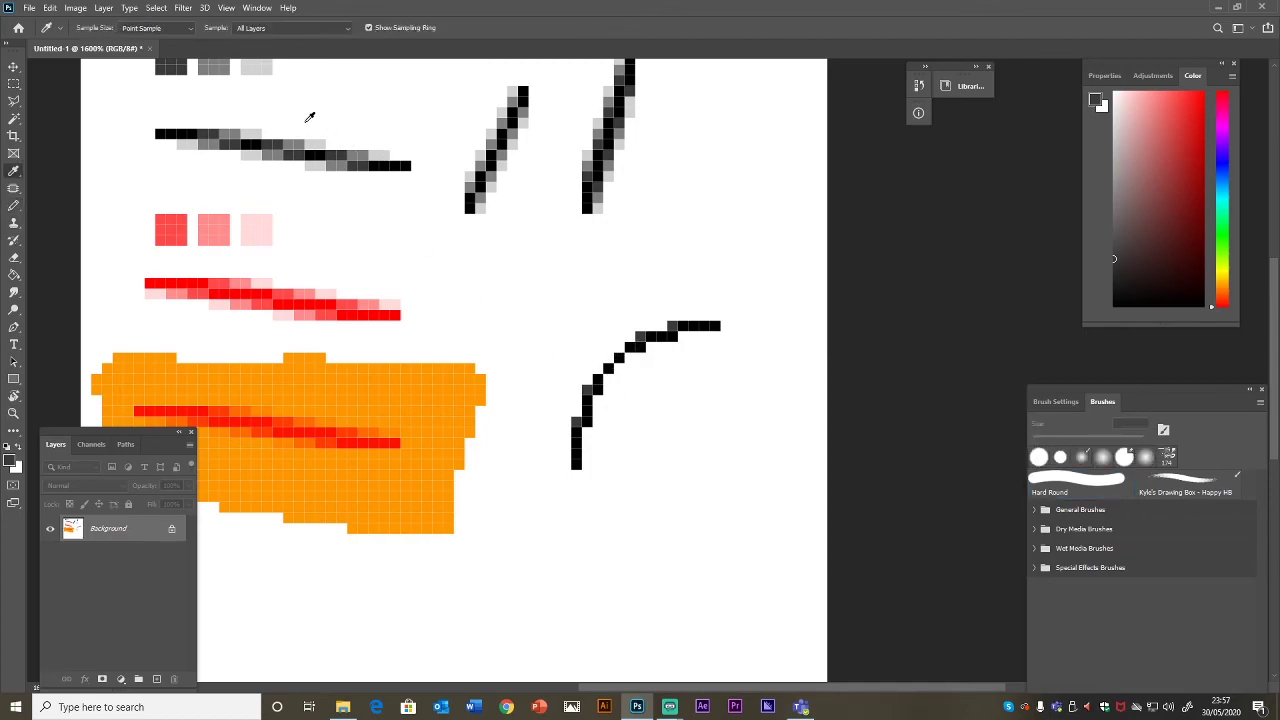
left_click(218, 68)
key("b")
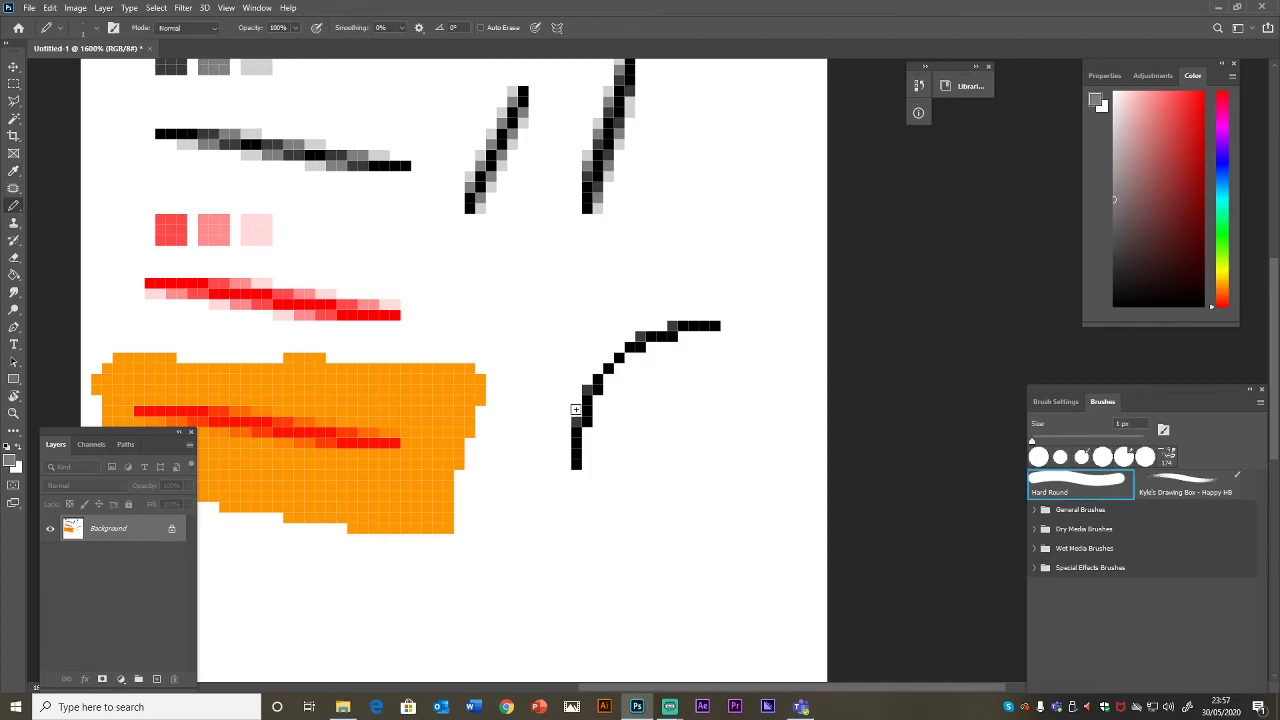
mouse_move(586, 381)
left_mouse_down()
mouse_move(627, 335)
mouse_move(662, 327)
left_mouse_up()
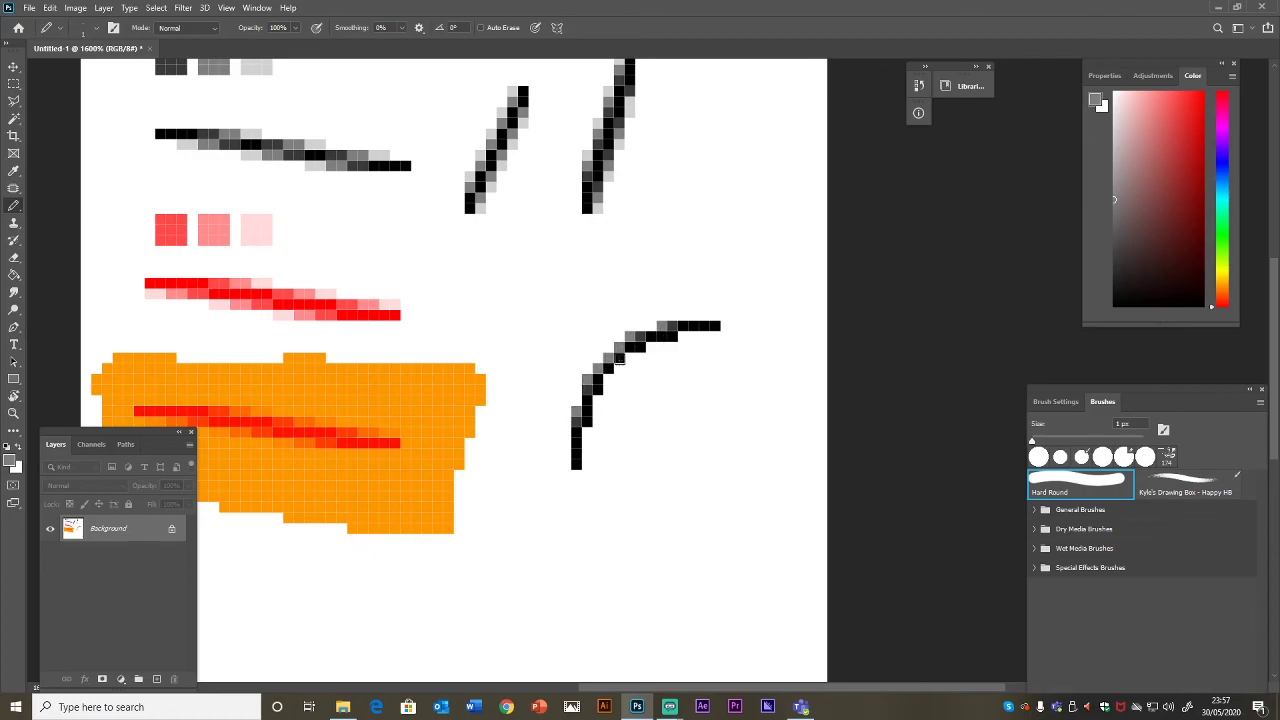
Sample a lighter grey and paint it along the curve's inner edge.
key("i")
left_click(264, 76)
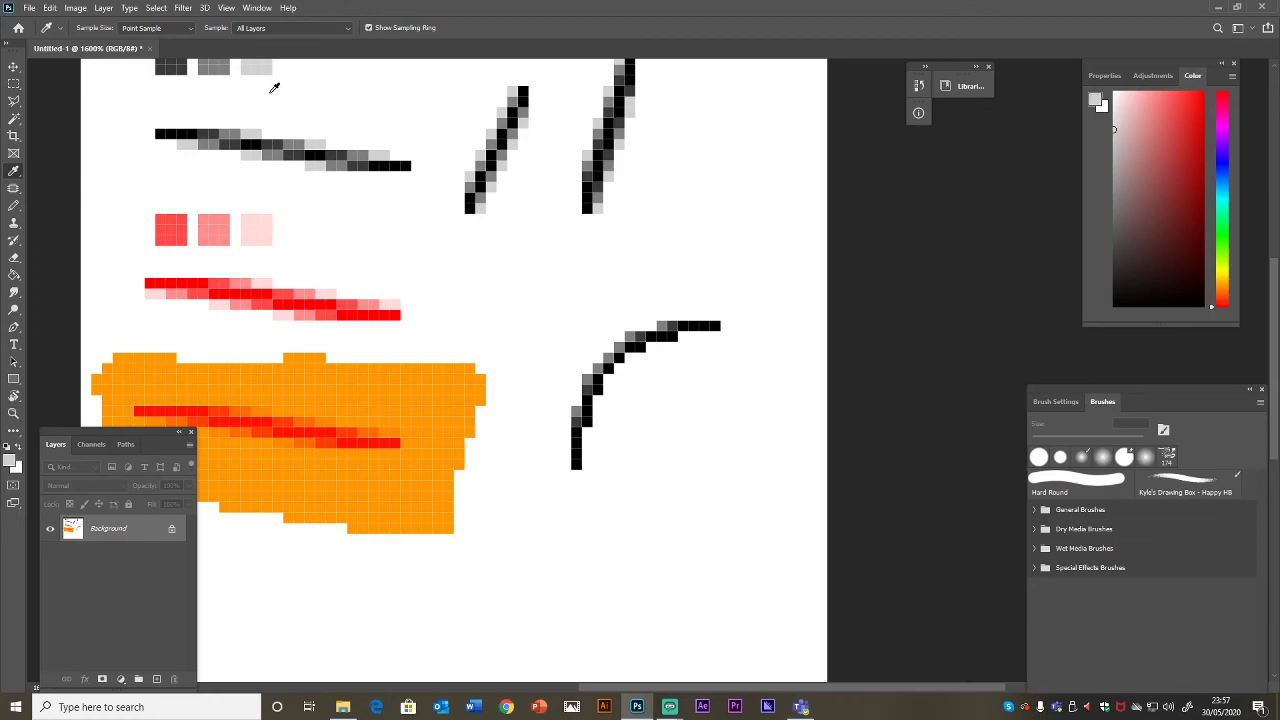
key("b")
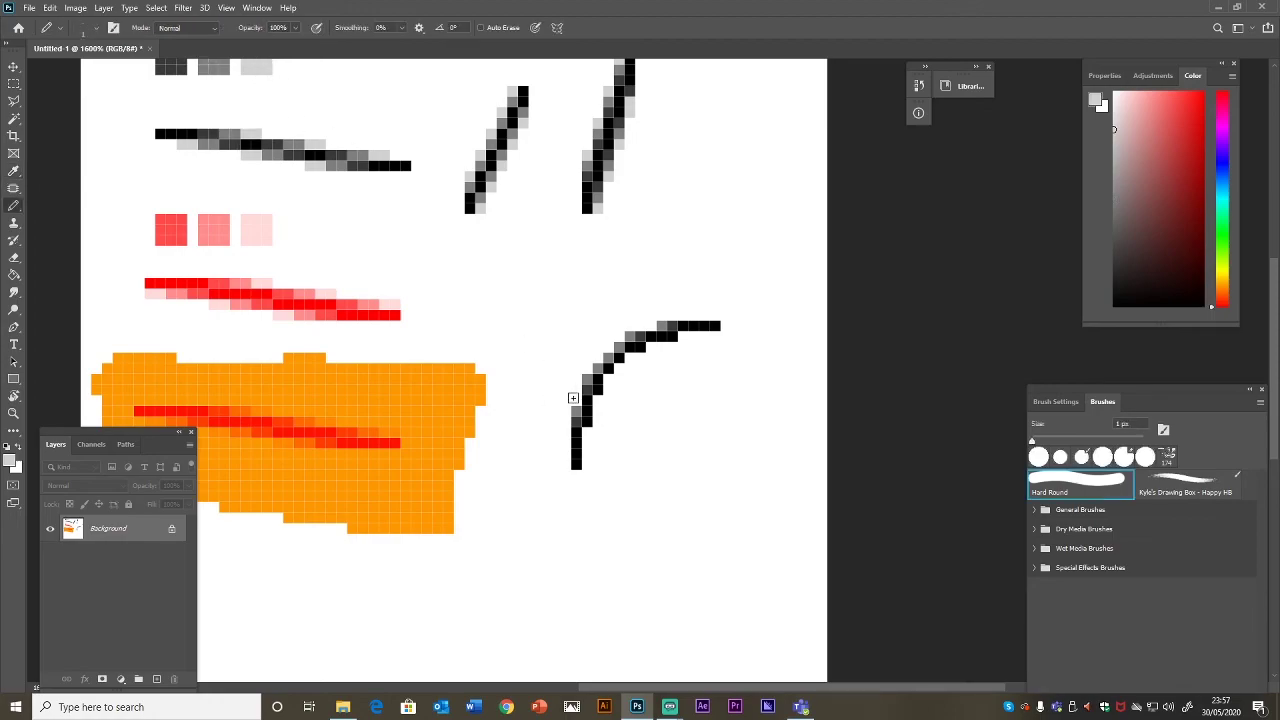
mouse_move(572, 399)
left_mouse_down()
mouse_move(615, 339)
mouse_move(660, 328)
left_mouse_up()
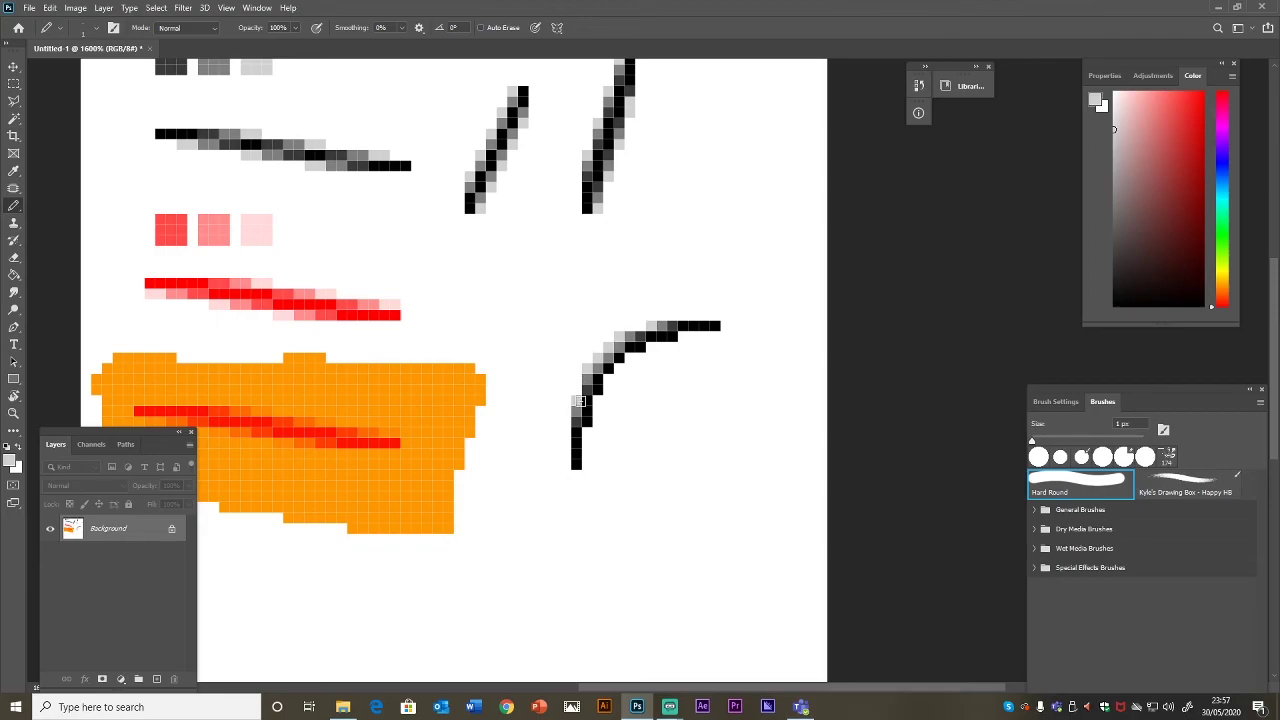
key("ctrl+minus")
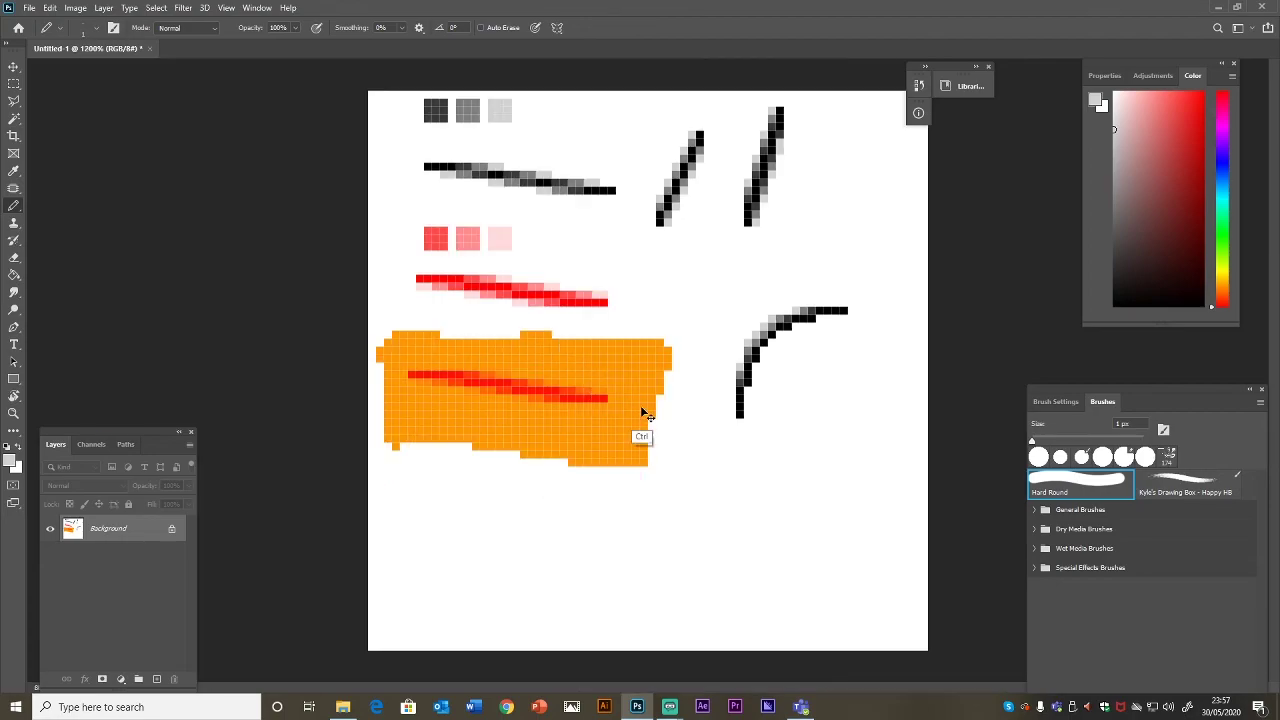
key("ctrl+minus")
key("ctrl+minus")
key("ctrl+minus")
key("ctrl+minus")
key("ctrl+minus")
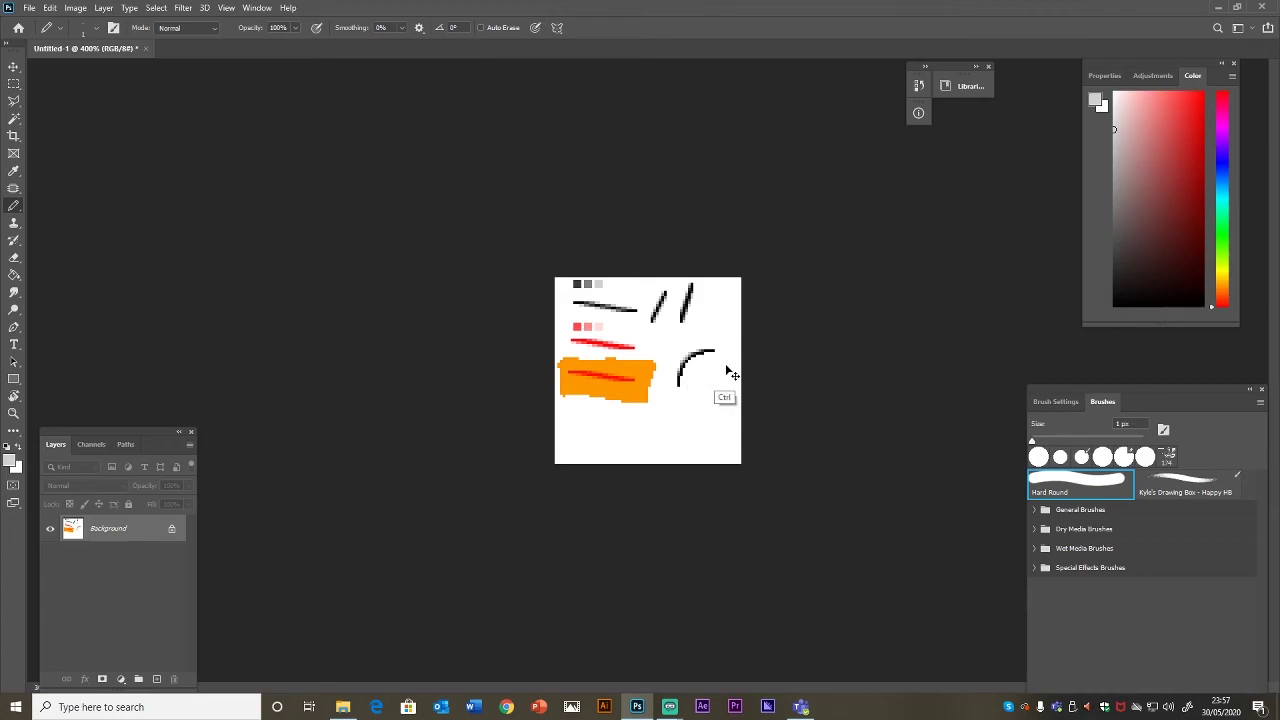
key("ctrl+minus")
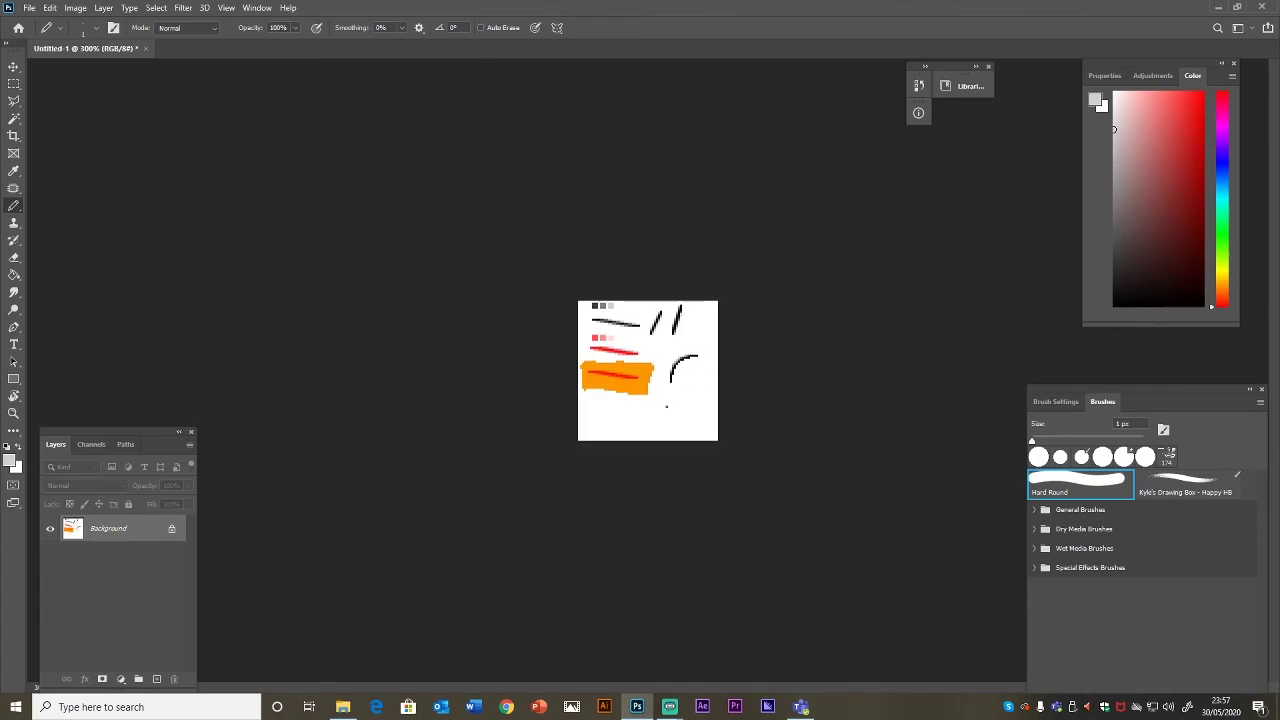
key("ctrl+minus")
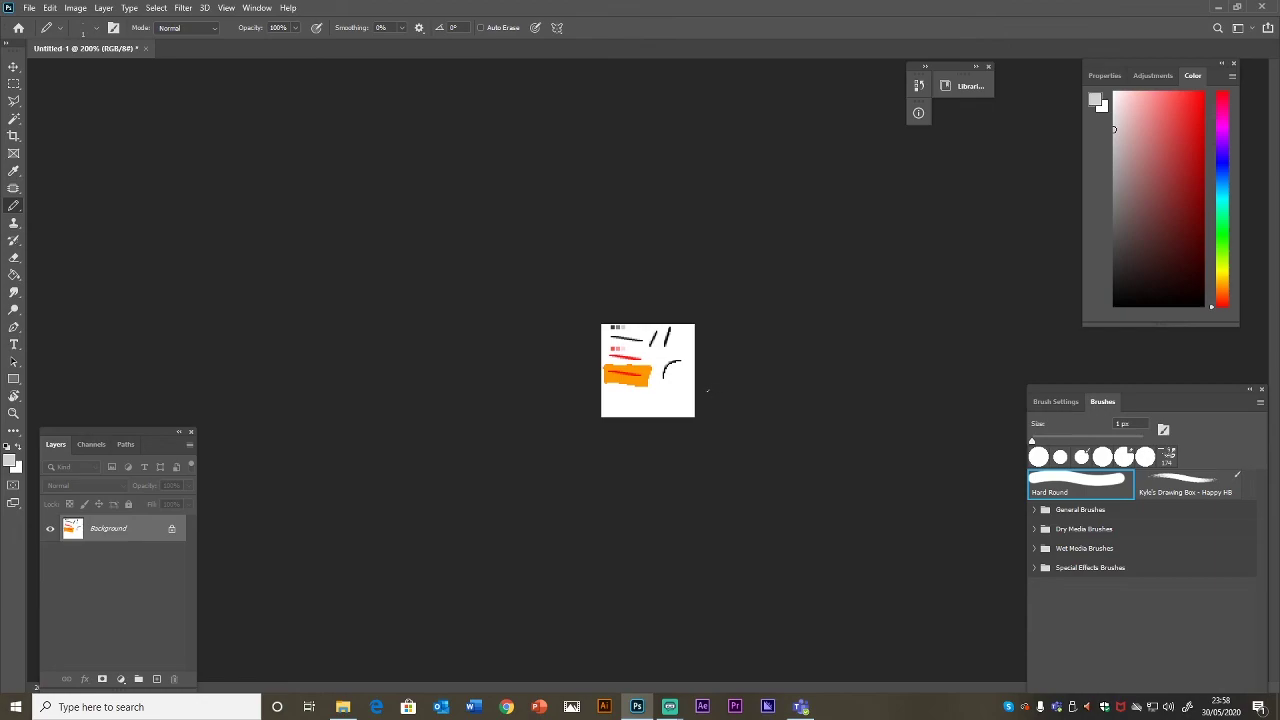
key("ctrl+equal")
key("ctrl+equal")
key("ctrl+equal")
key("ctrl+equal")
key("ctrl+equal")
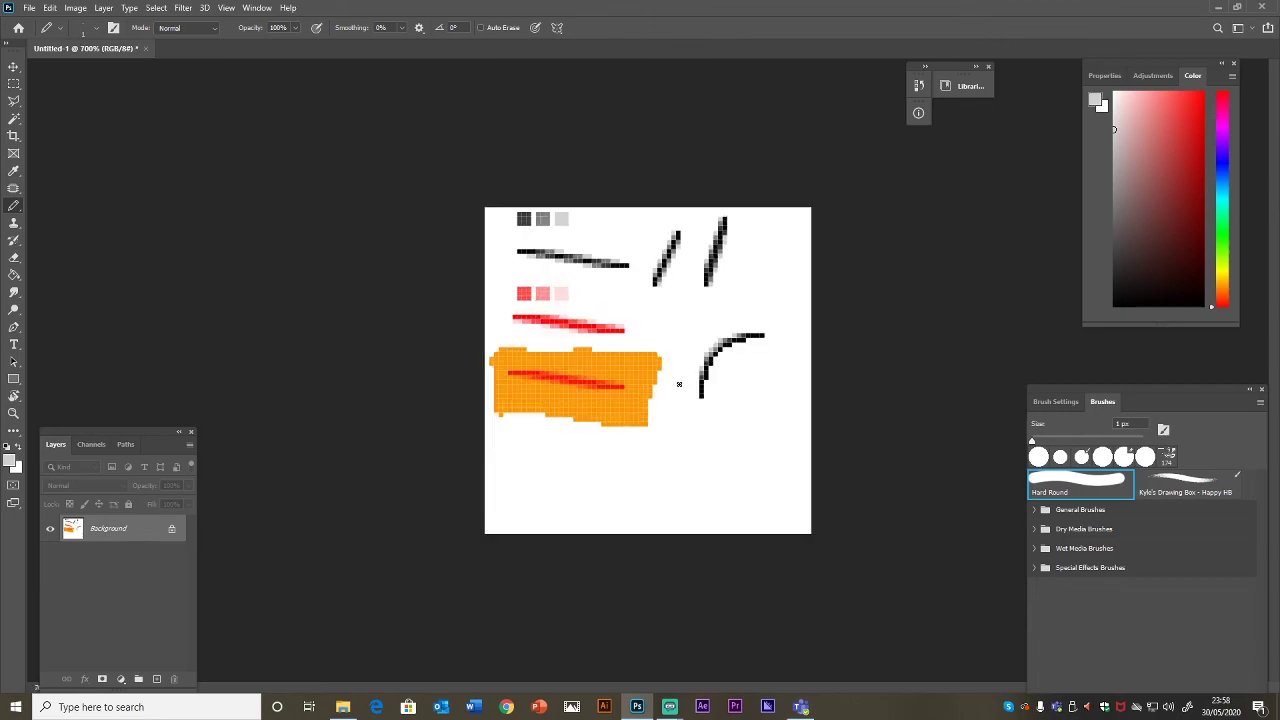
key("ctrl+equal")
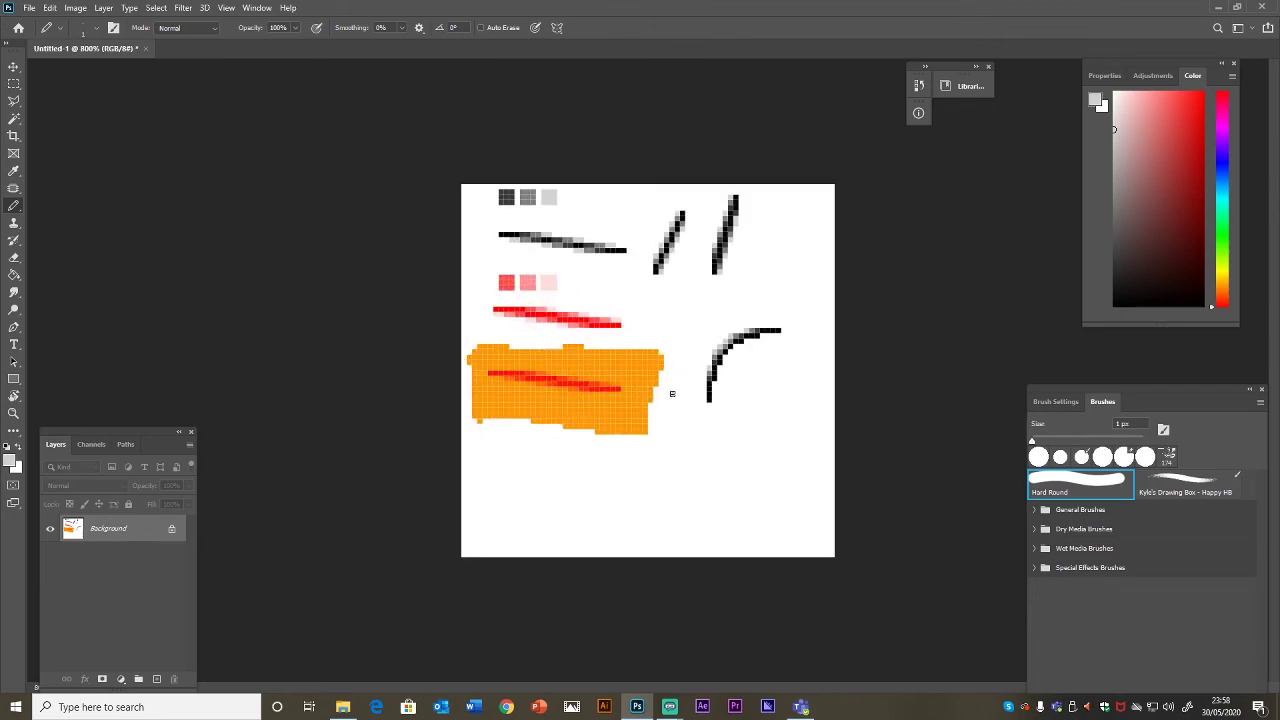